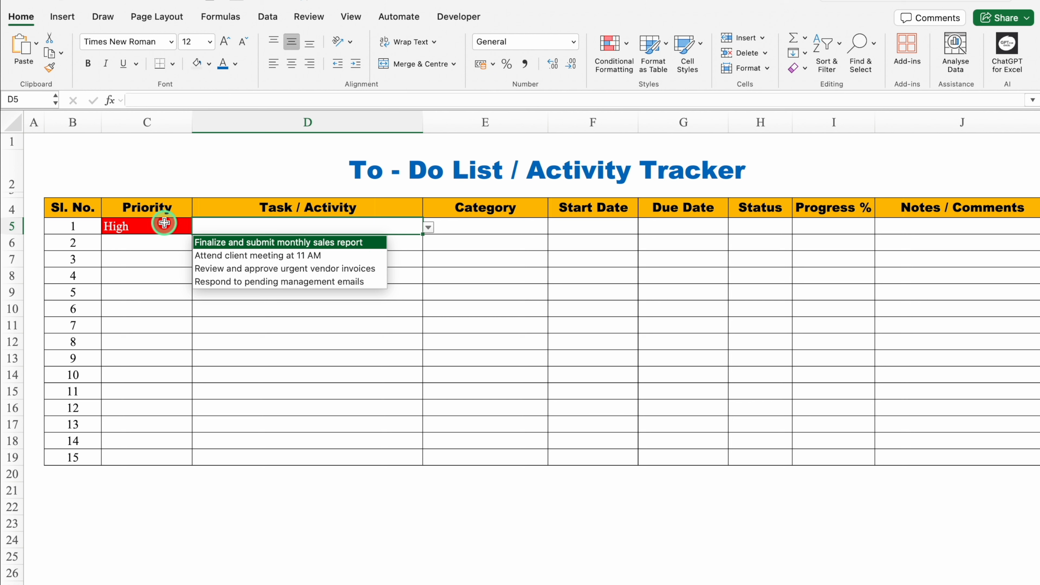
# Choose "Finalize and submit monthly sales report" as the task in the tracker's first row
pyautogui.click(278, 242)
pyautogui.click(346, 263)
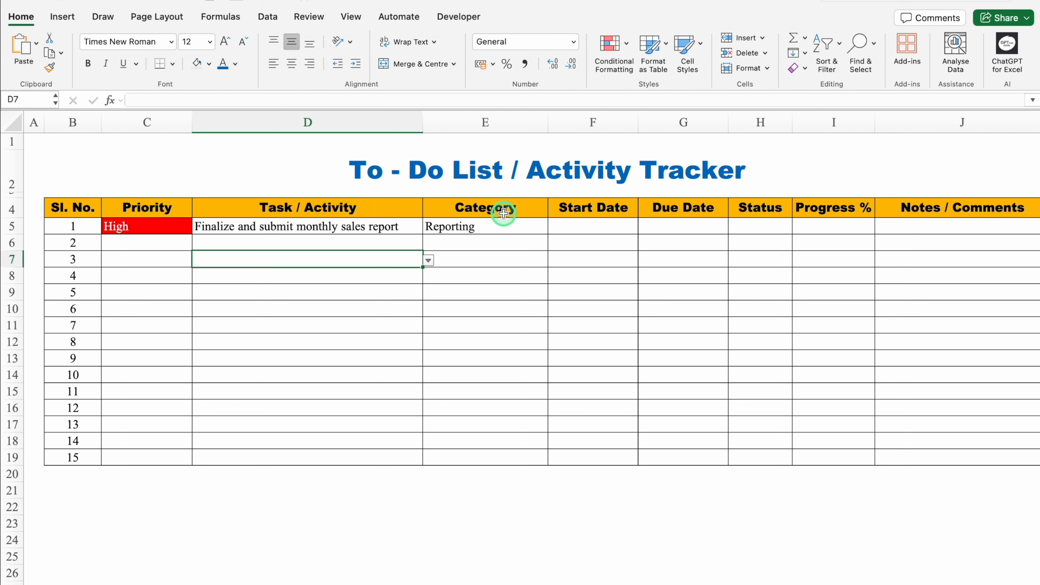
# Change the first row's priority to Medium and list the tasks offered for that priority
pyautogui.click(160, 225)
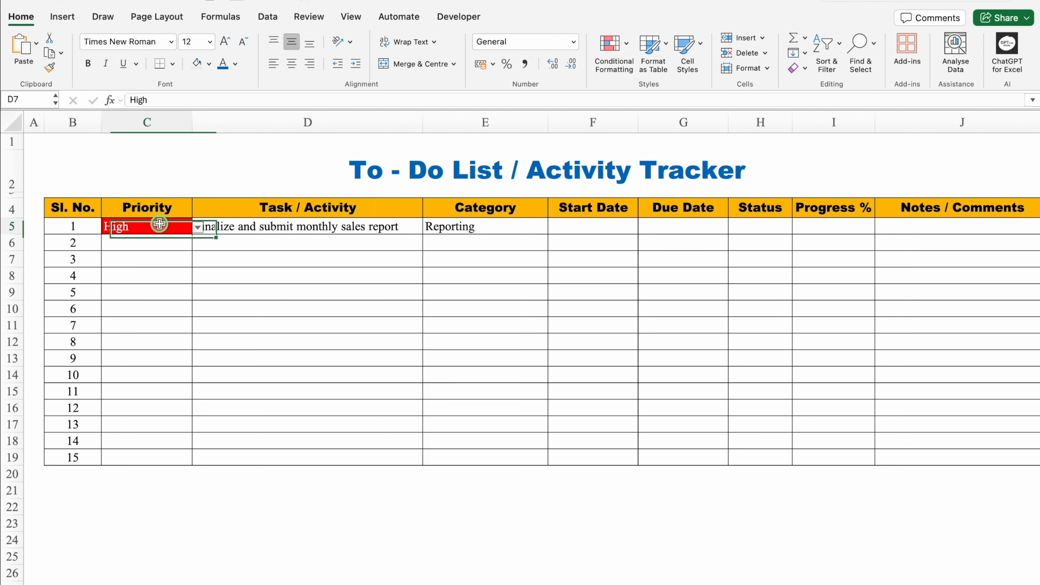
pyautogui.click(198, 227)
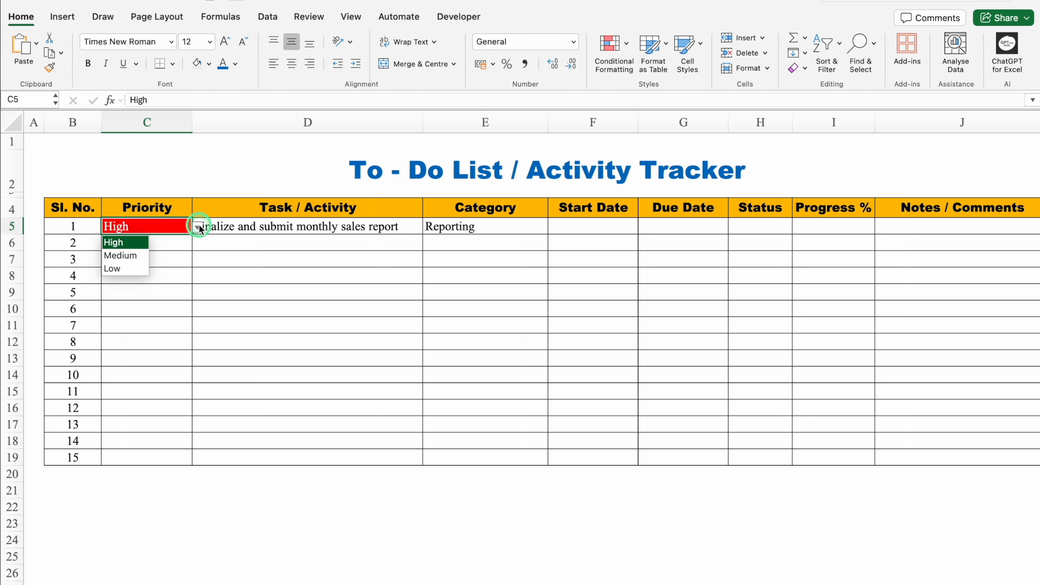
pyautogui.click(139, 255)
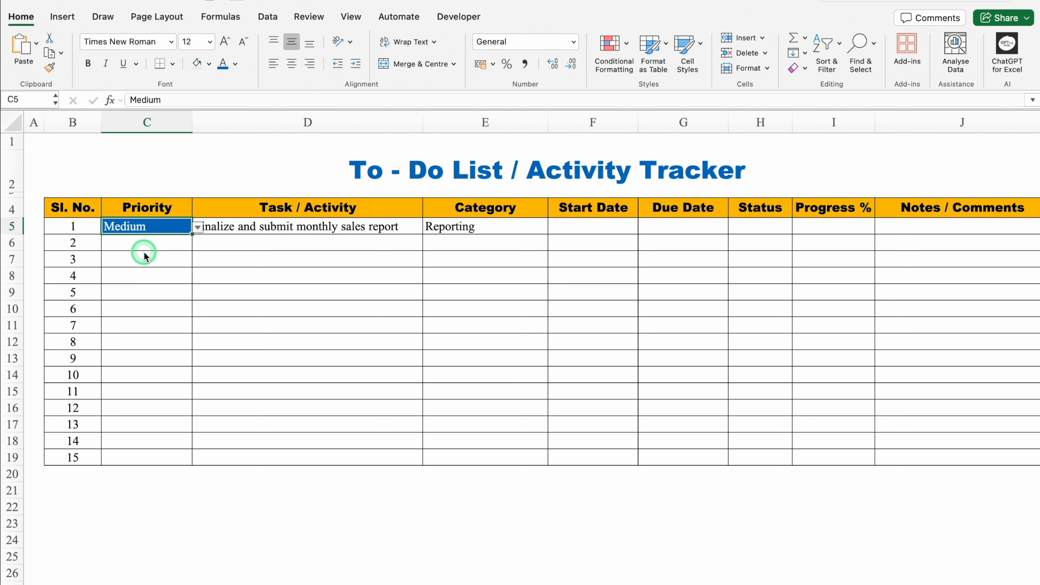
pyautogui.click(298, 224)
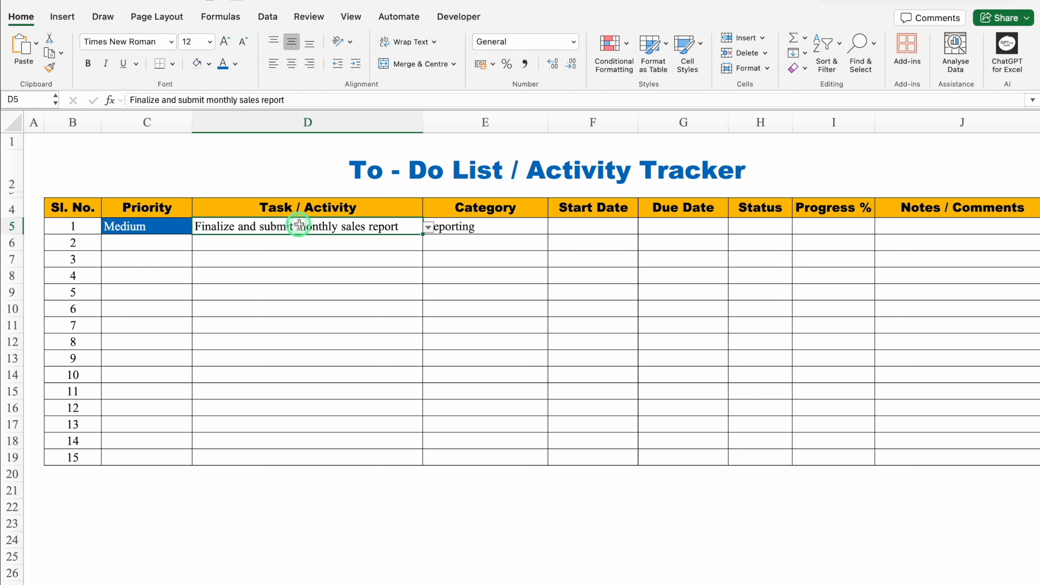
pyautogui.click(429, 227)
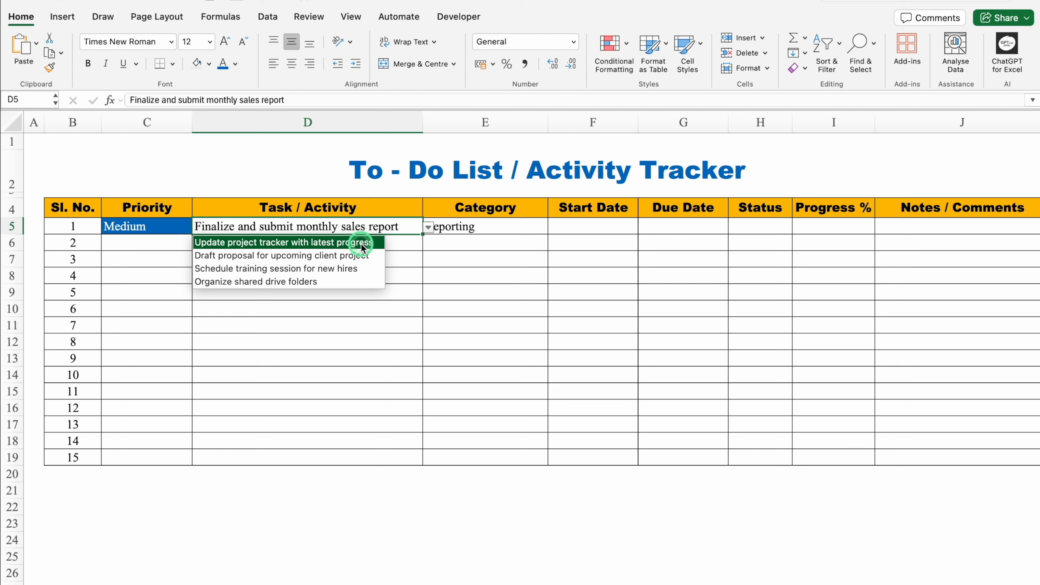
pyautogui.click(168, 227)
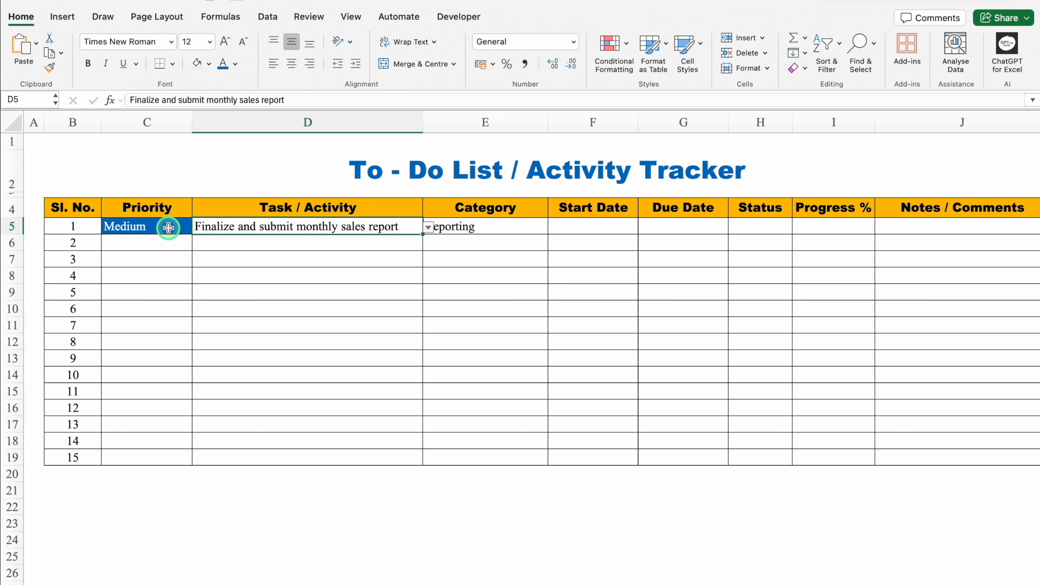
# Change the first row's priority to Low and list the tasks offered for that priority
pyautogui.click(169, 227)
pyautogui.click(197, 228)
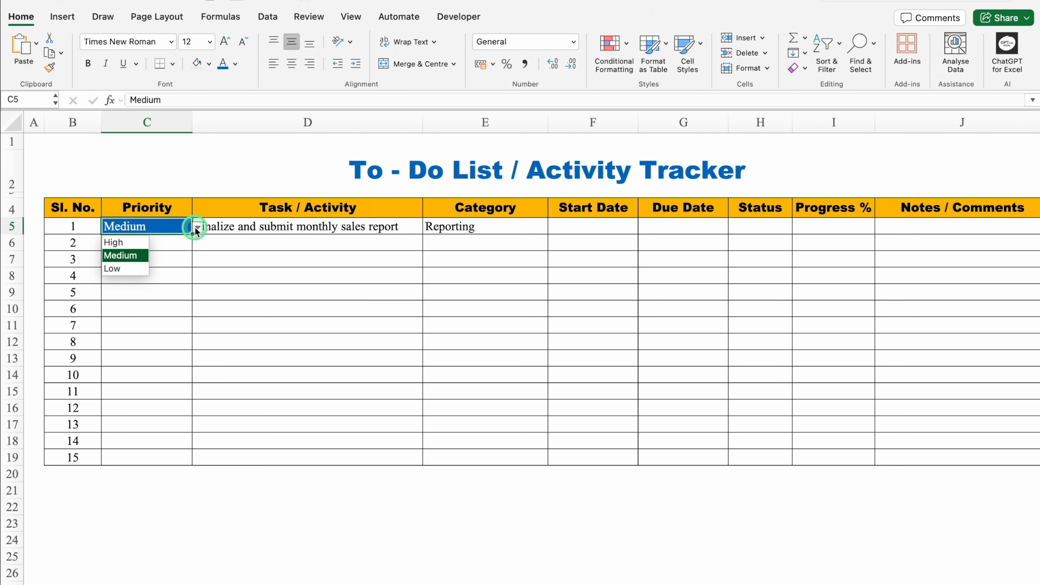
pyautogui.click(136, 269)
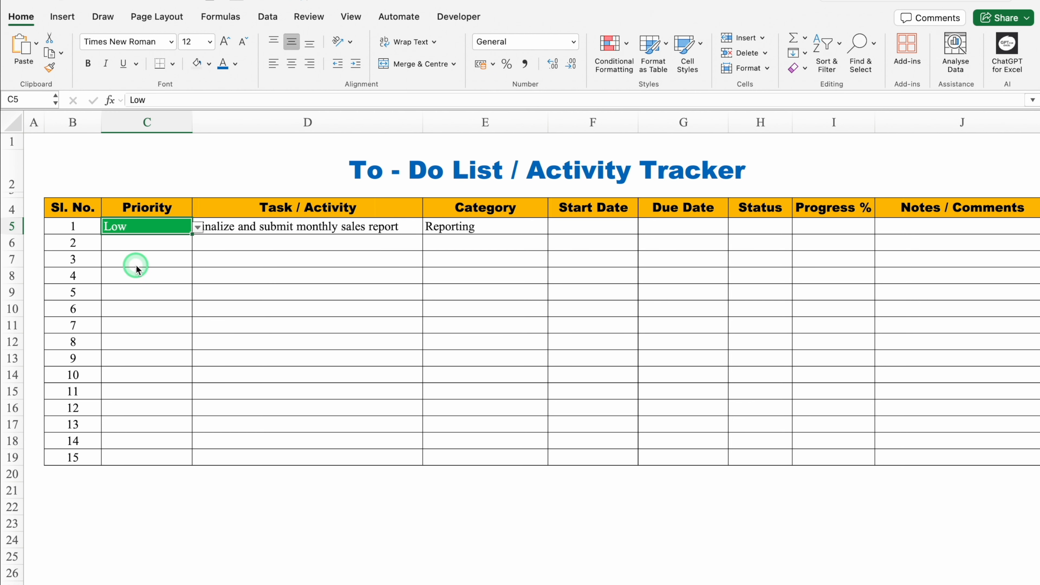
pyautogui.click(288, 226)
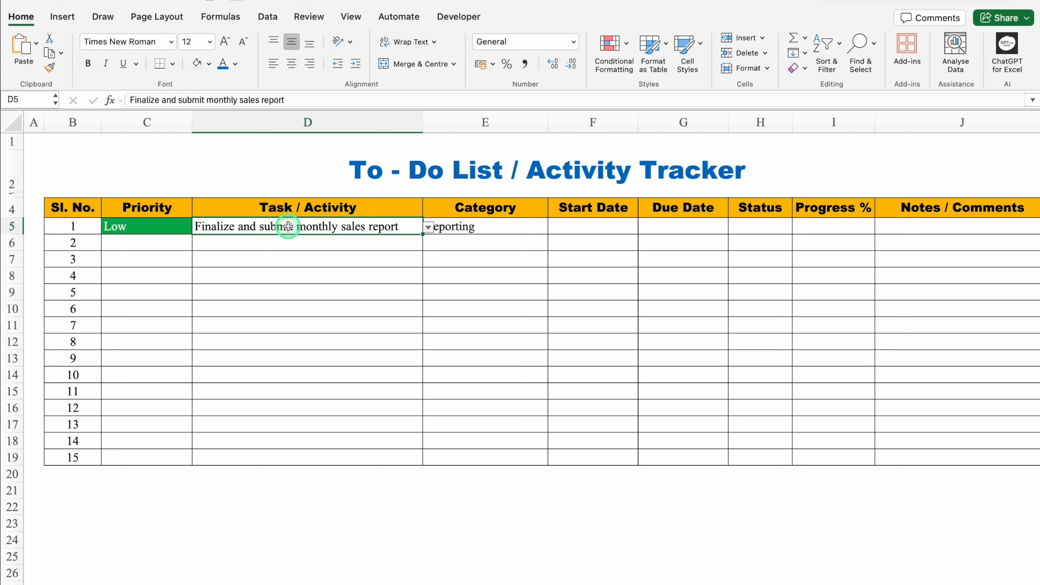
pyautogui.click(429, 228)
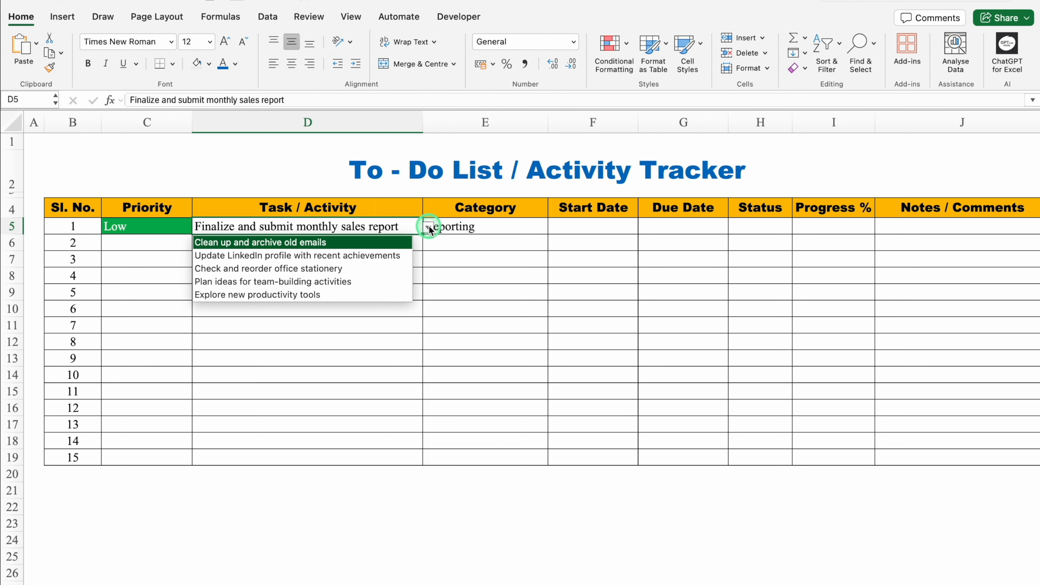
pyautogui.click(169, 226)
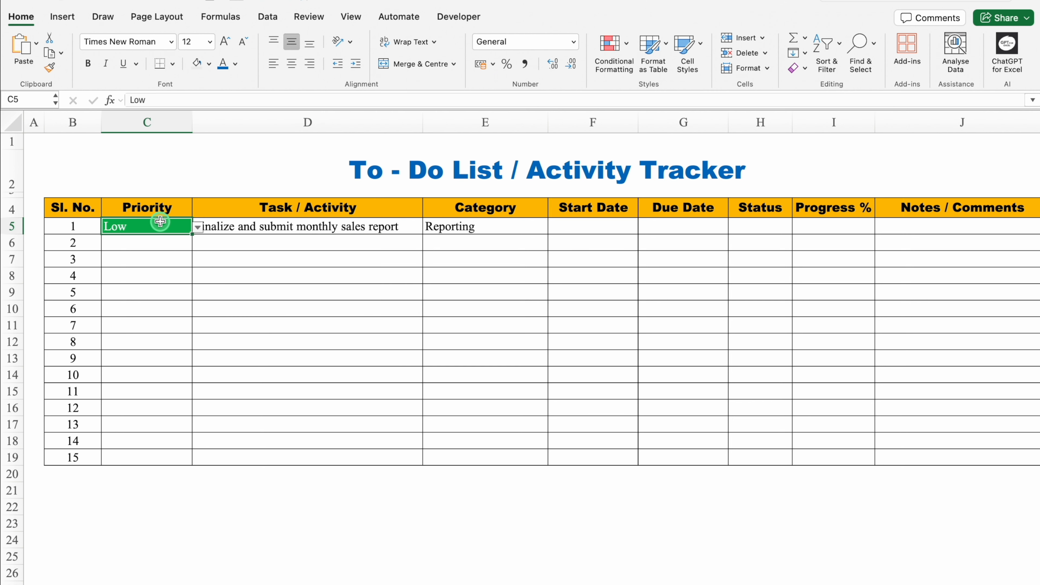
pyautogui.click(197, 227)
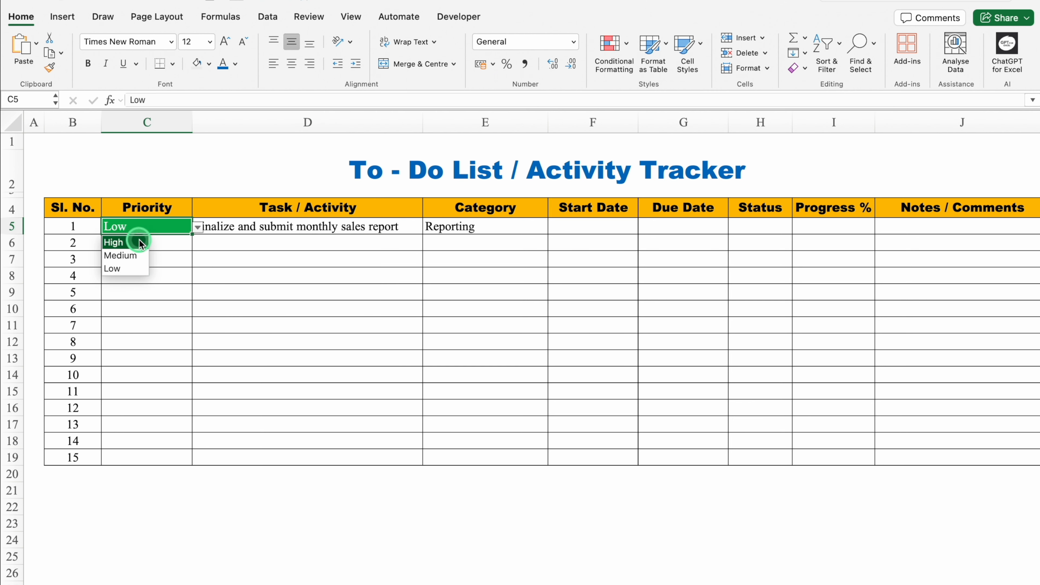
# Enter 1-Aug-25 as the start date and 20-Aug-25 as the due date of the first task
pyautogui.click(585, 225)
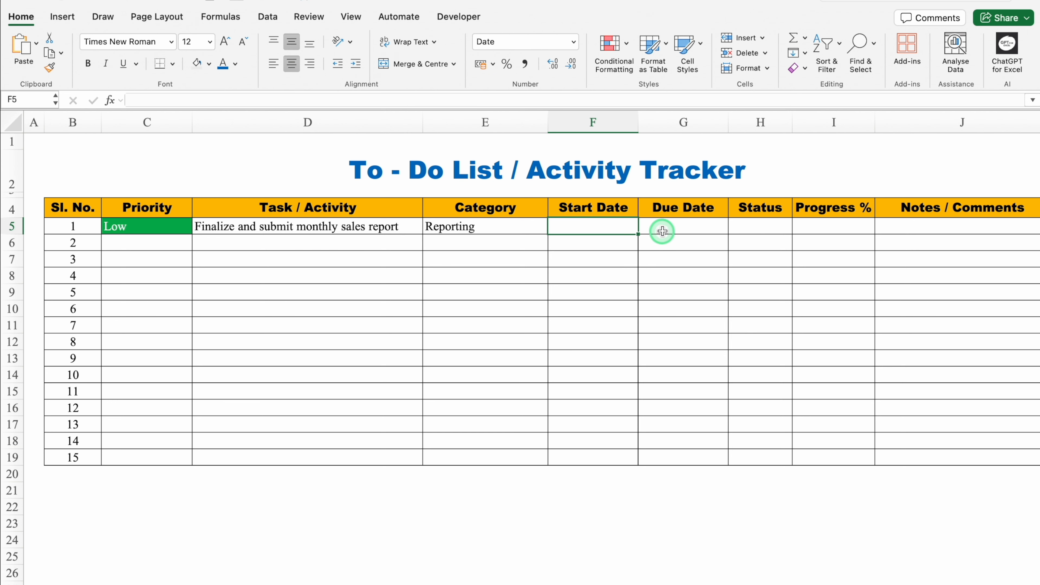
pyautogui.write('1')
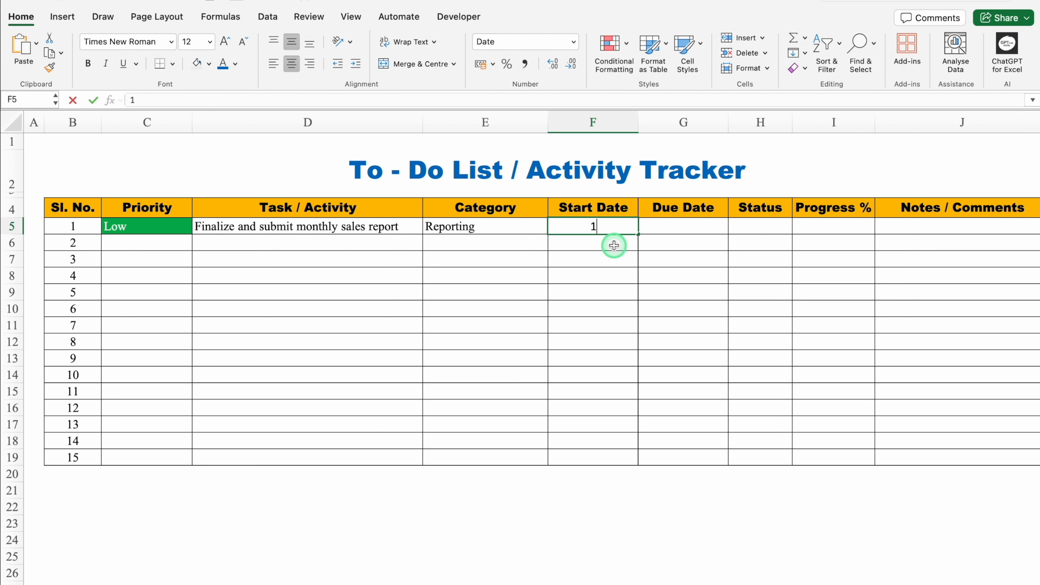
pyautogui.write('/')
pyautogui.click(614, 245)
pyautogui.click(680, 226)
pyautogui.write('20/8/25')
pyautogui.press('Tab')
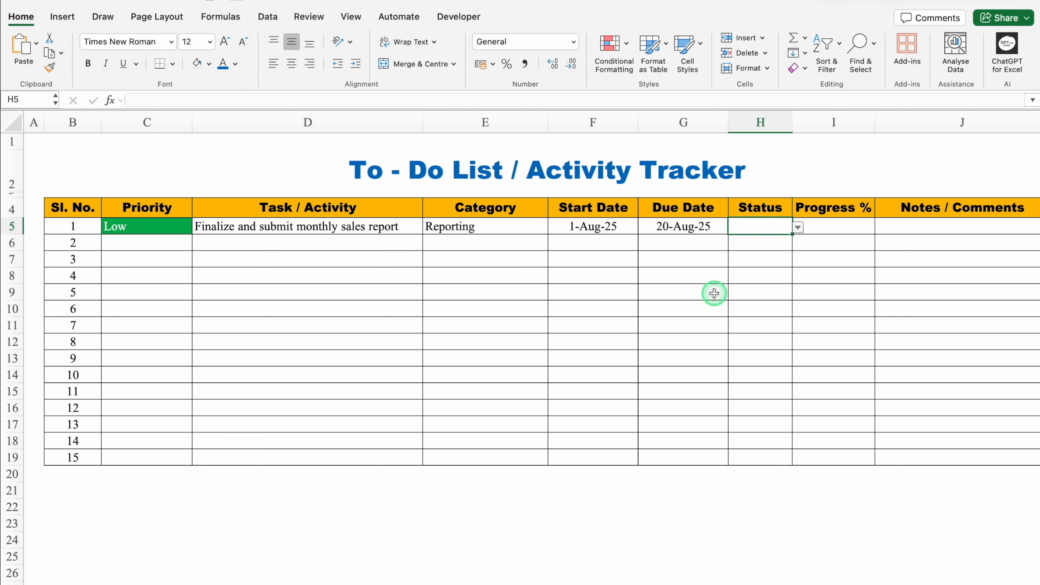
# Set the first task's status to Pending and its progress to 40%
pyautogui.click(798, 227)
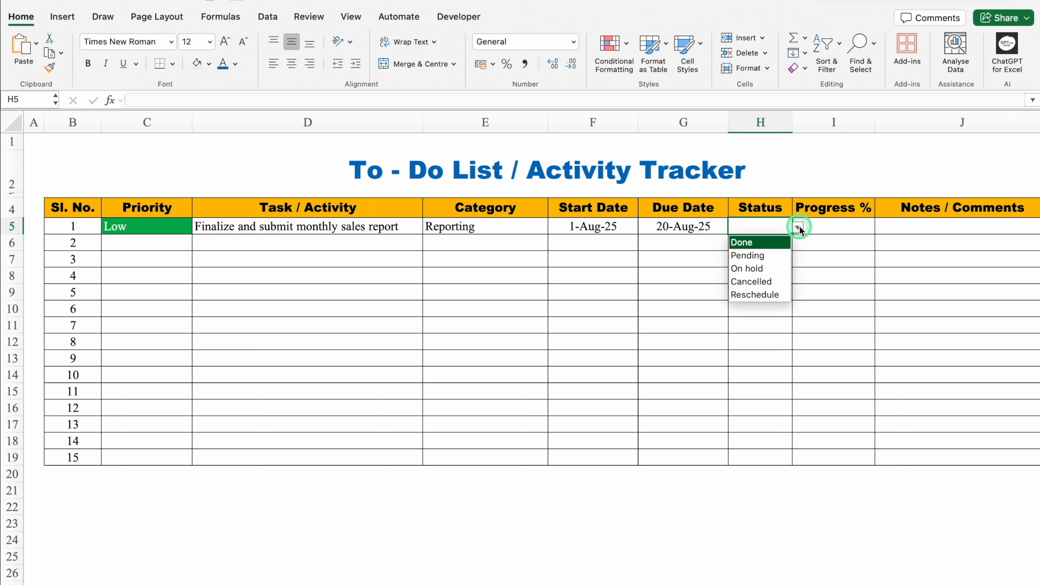
pyautogui.click(761, 255)
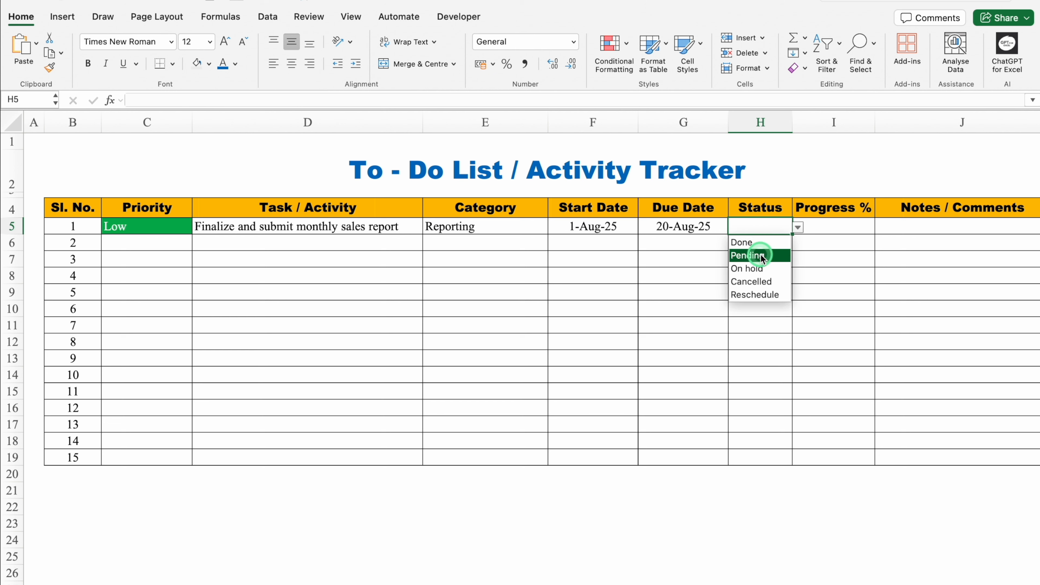
pyautogui.press('Tab')
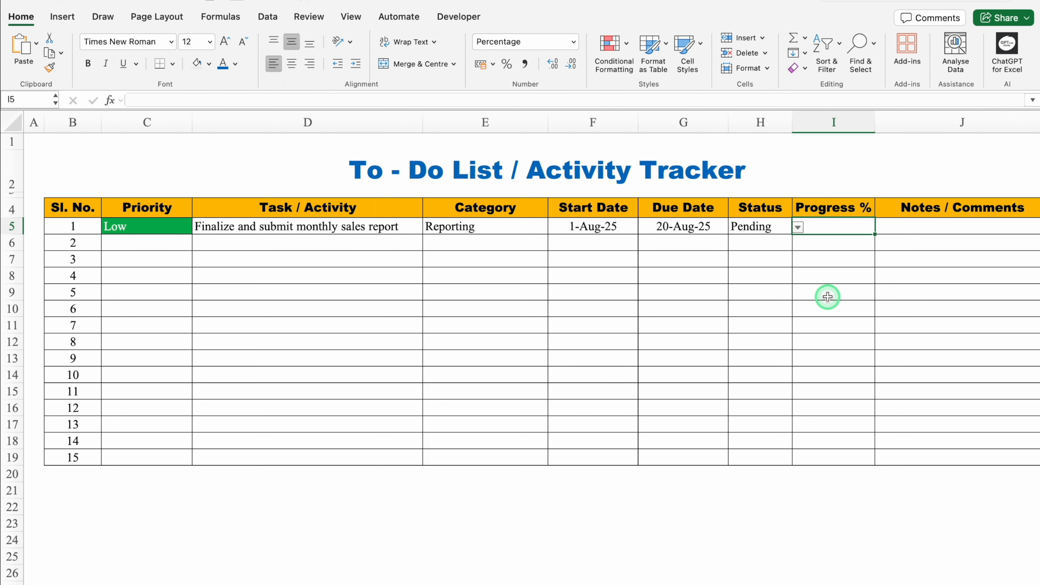
pyautogui.write('40')
pyautogui.press('Return')
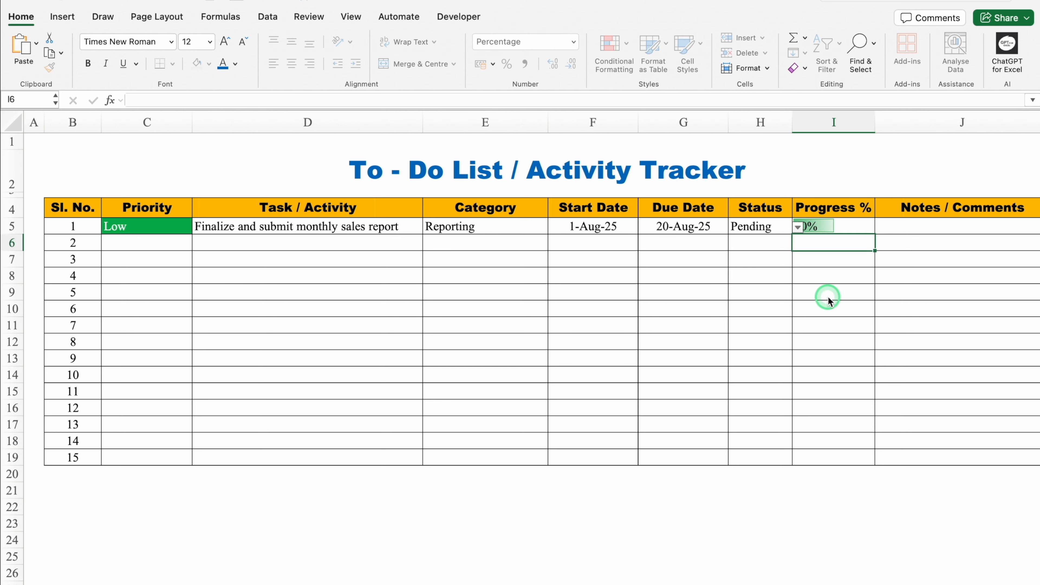
pyautogui.click(771, 276)
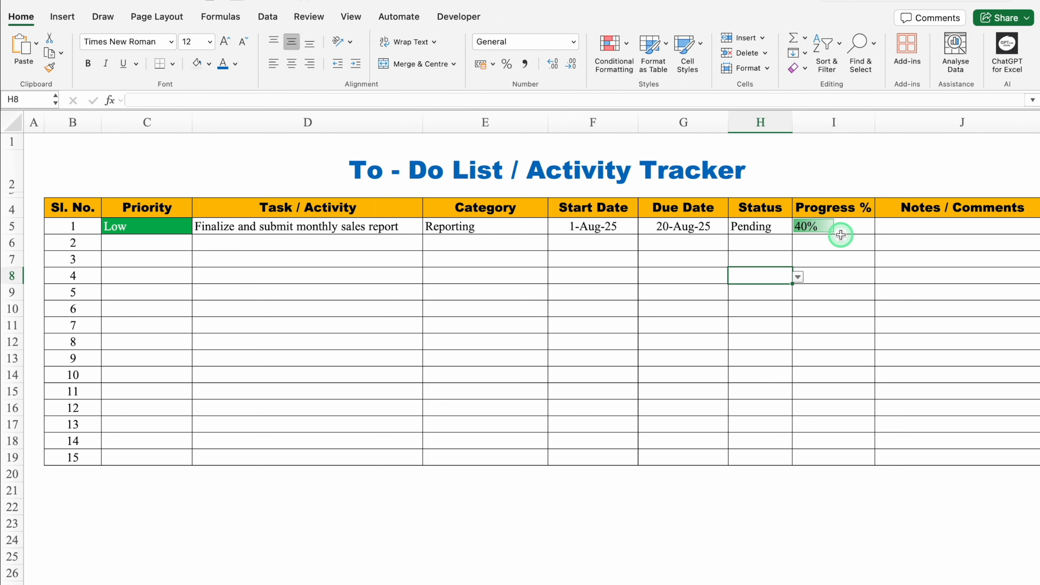
# View the tracker's Notes / Comments column
pyautogui.hscroll(3, 614, 580)
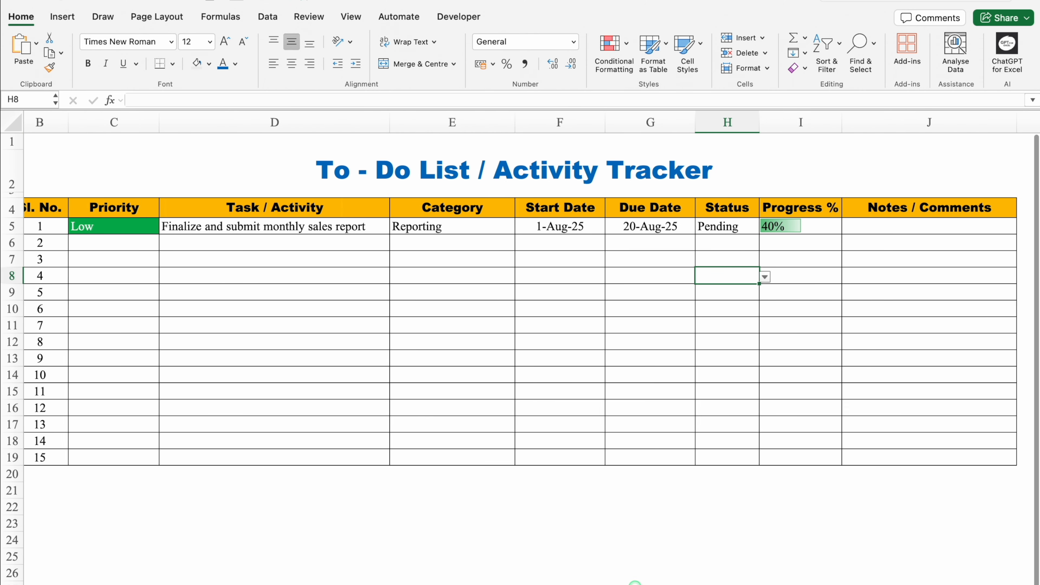
pyautogui.click(844, 227)
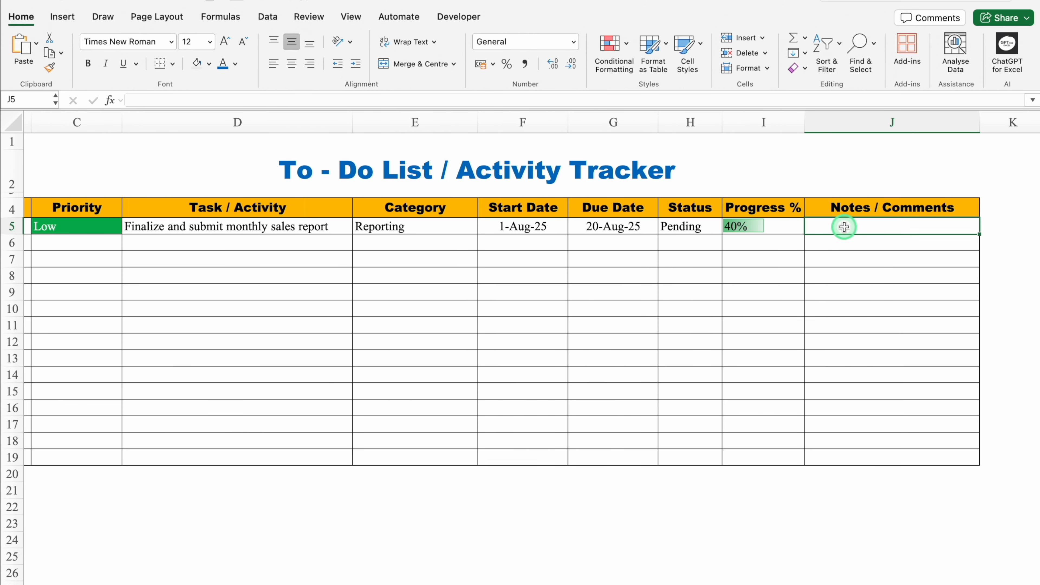
pyautogui.hscroll(-3, 622, 581)
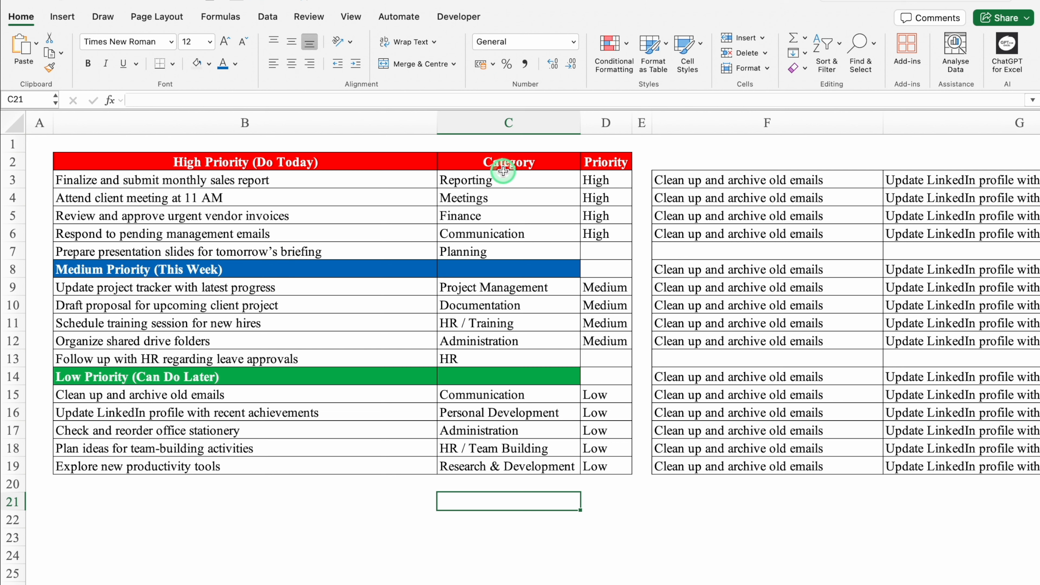
# Examine the reference table's task, category and priority columns for the high, medium and low priority groups
pyautogui.click(512, 121)
pyautogui.click(590, 116)
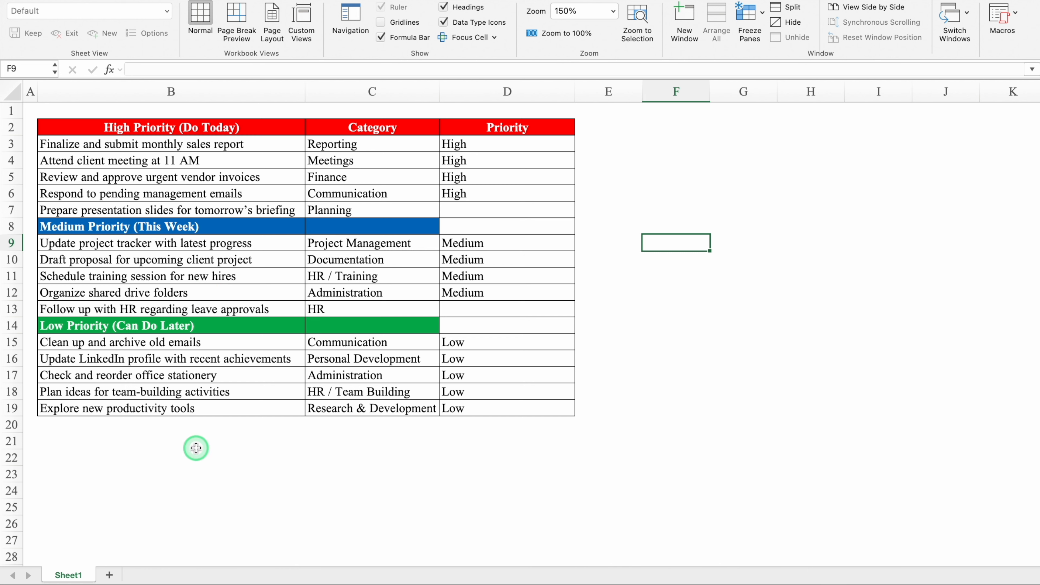
pyautogui.click(367, 142)
pyautogui.click(480, 142)
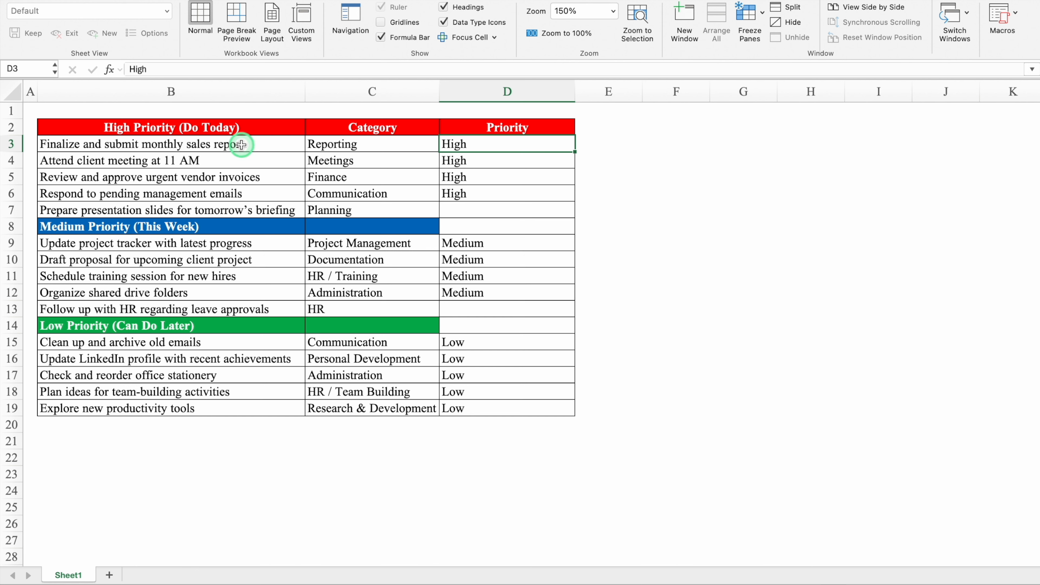
pyautogui.click(381, 124)
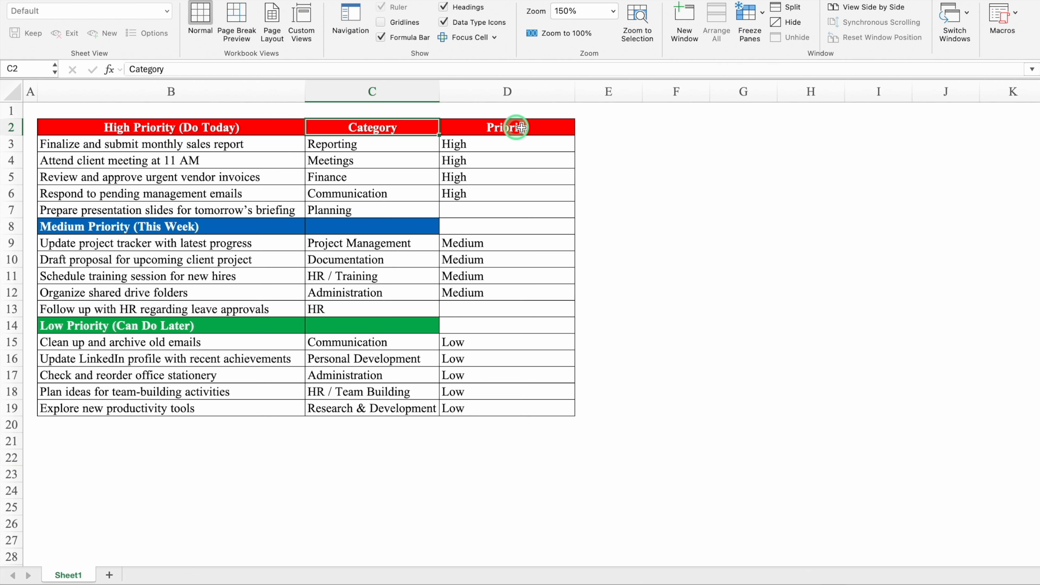
pyautogui.click(533, 128)
pyautogui.press('super+Down')
pyautogui.press('super+Down')
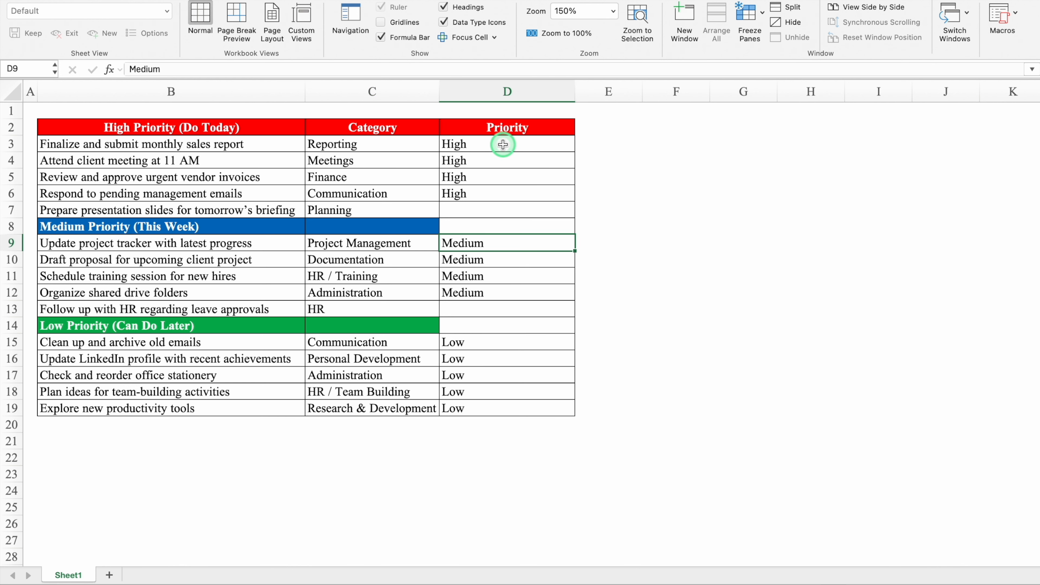
pyautogui.click(502, 144)
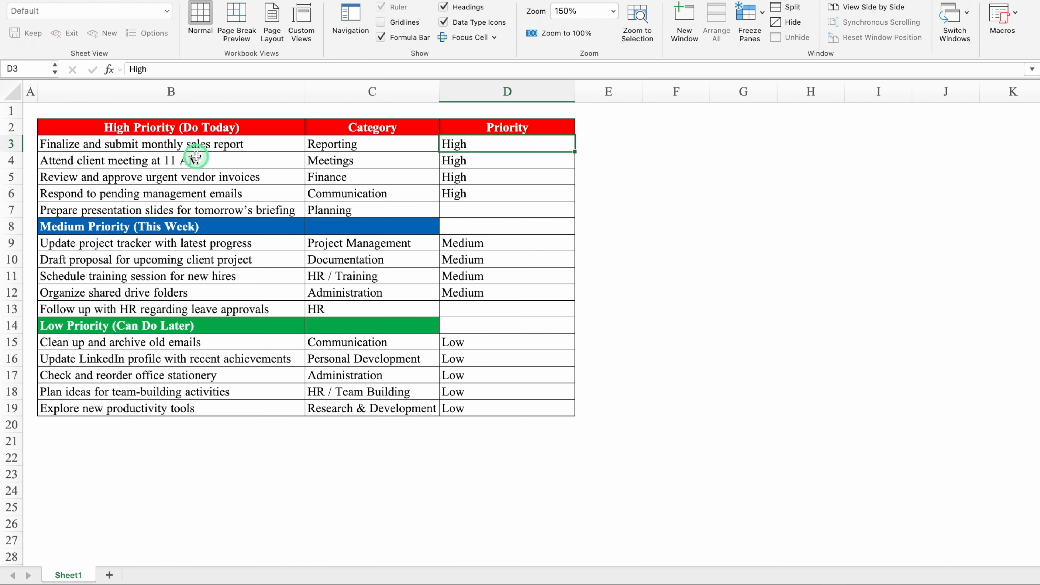
pyautogui.click(494, 243)
pyautogui.click(490, 342)
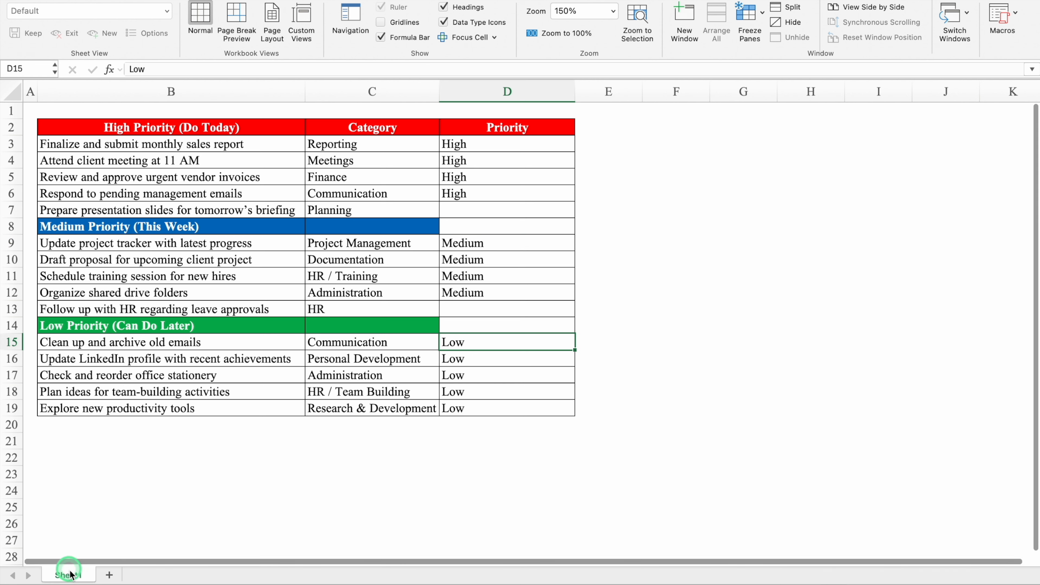
# Rename the worksheet holding the priority reference table as Settings
pyautogui.write('Settings')
pyautogui.click(120, 441)
pyautogui.click(630, 142)
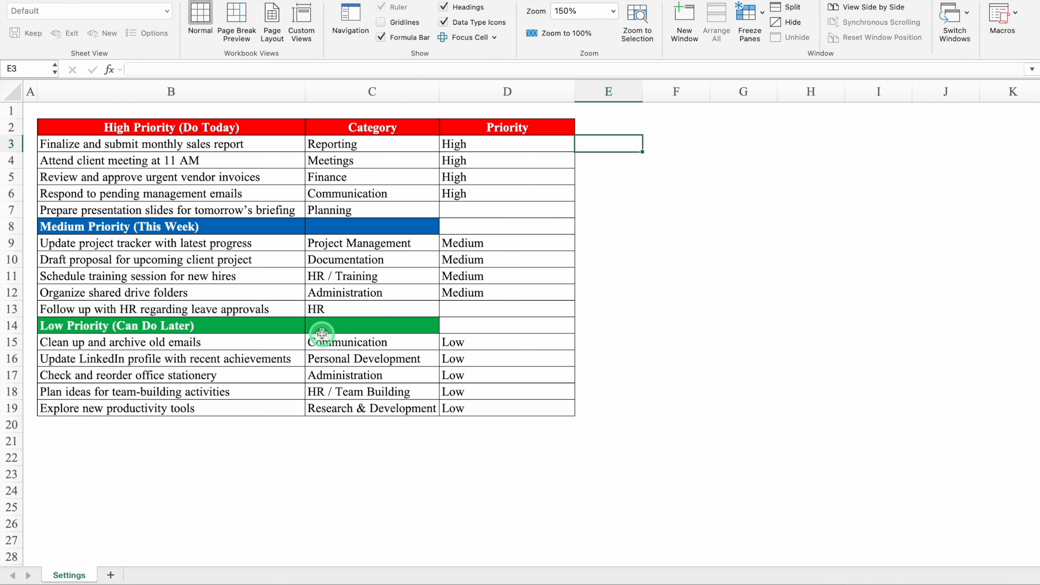
# Add a new worksheet named To Do and narrow its column A
pyautogui.click(111, 575)
pyautogui.doubleClick(124, 575)
pyautogui.write('To D')
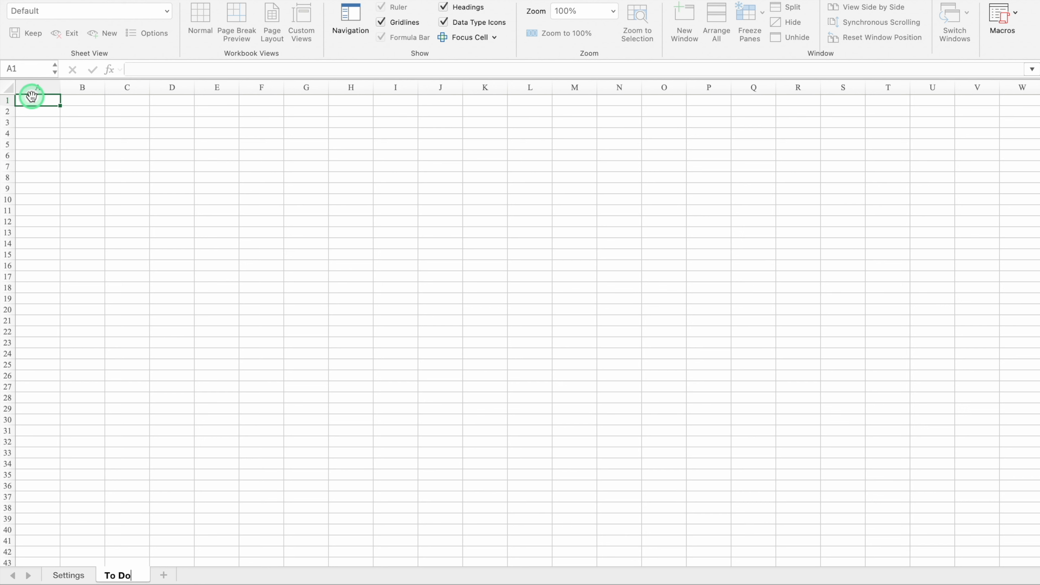
pyautogui.write('o')
pyautogui.click(40, 98)
pyautogui.moveTo(59, 90); pyautogui.dragTo(26, 90)
# Merge and centre cells B2:J2 and apply all borders to the merged cell
pyautogui.click(53, 110)
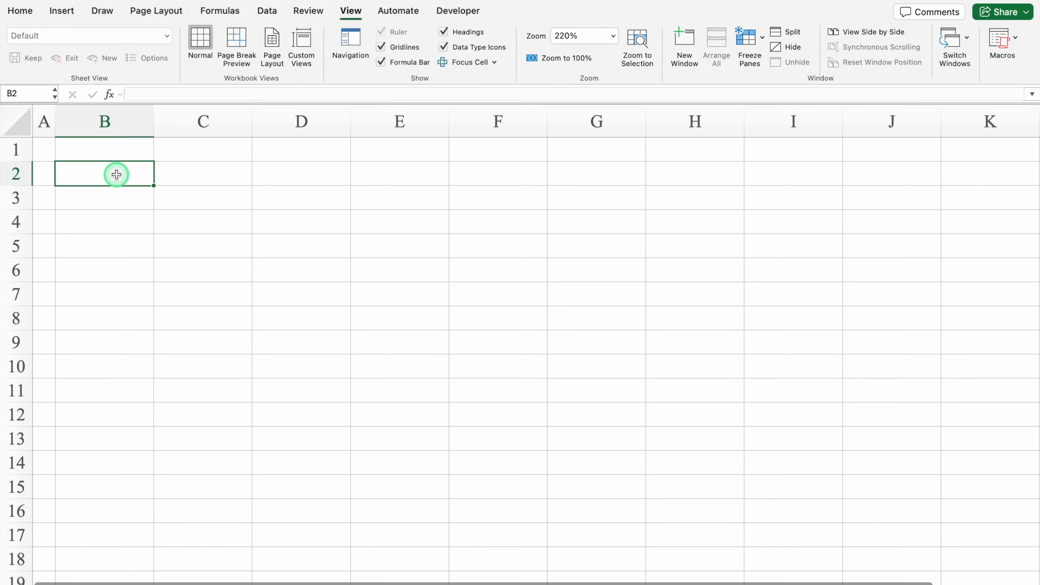
pyautogui.moveTo(116, 174); pyautogui.dragTo(873, 174)
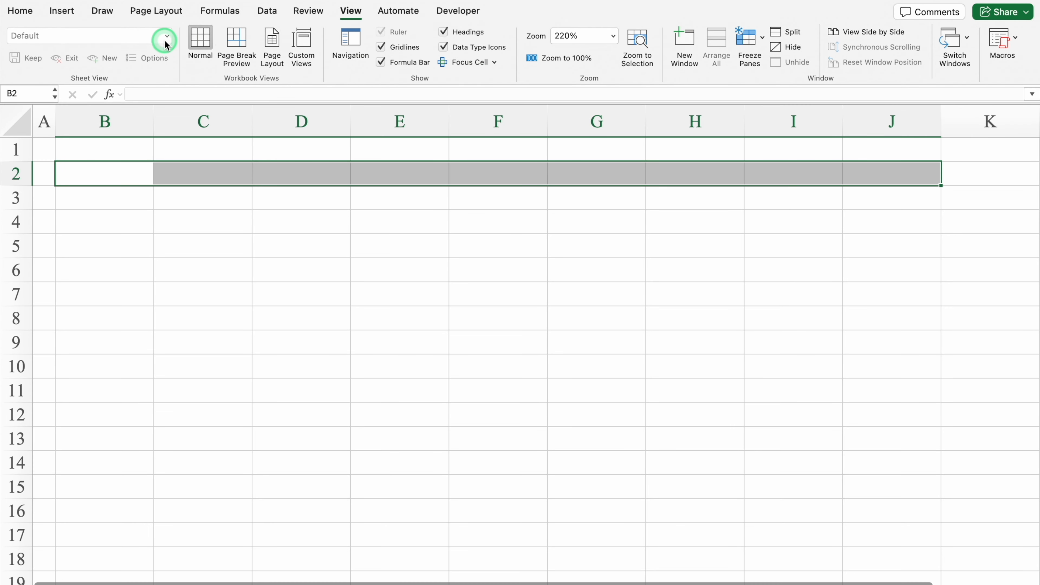
pyautogui.click(19, 11)
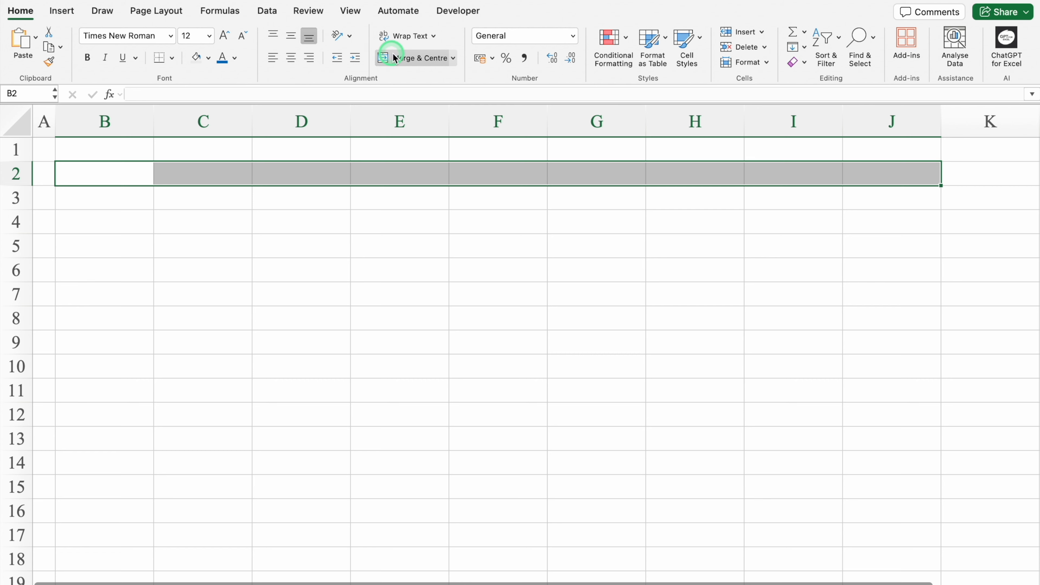
pyautogui.click(403, 58)
pyautogui.click(172, 58)
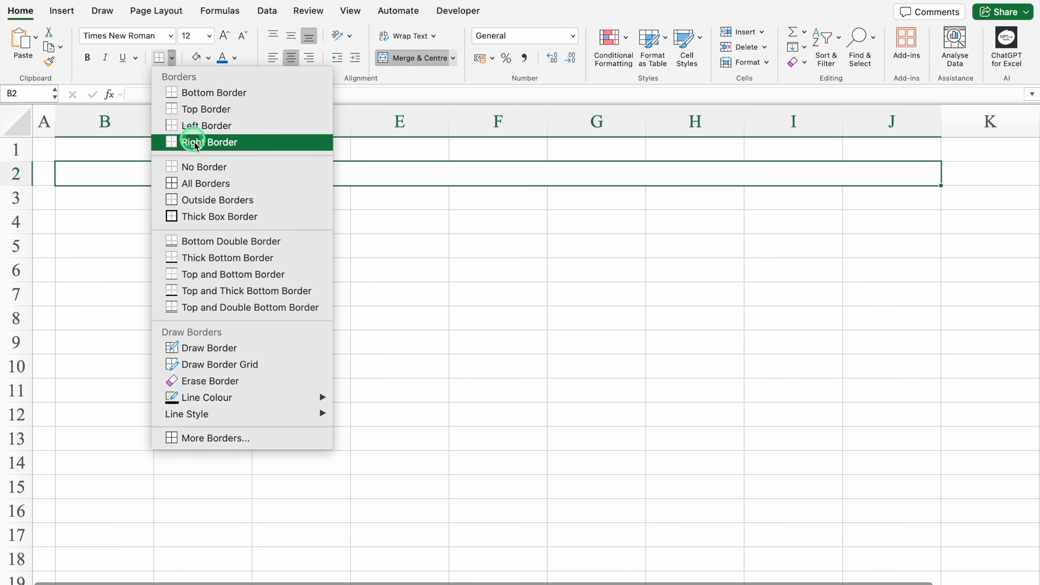
pyautogui.click(205, 182)
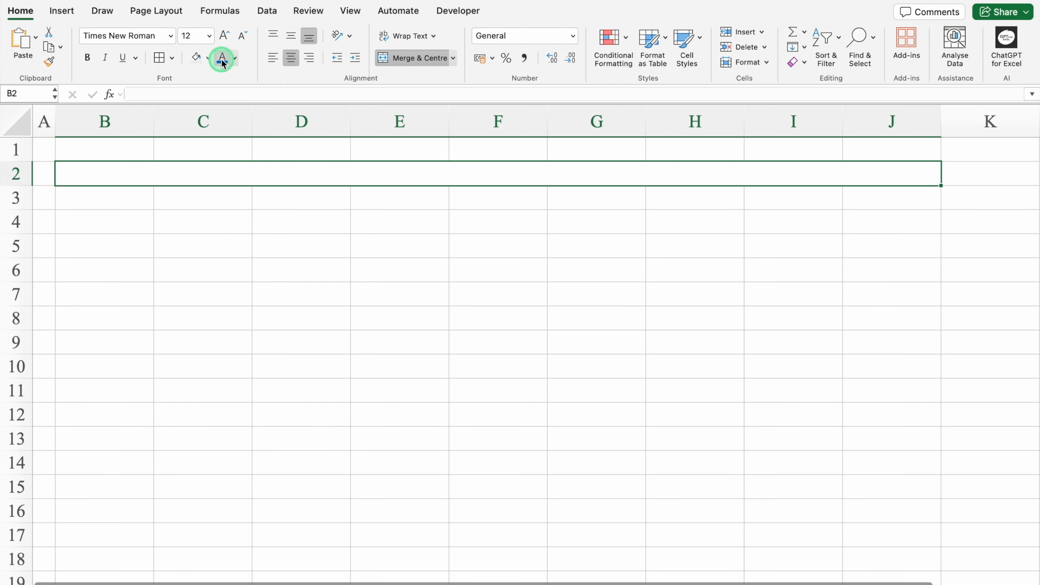
# Enter the title "To Do List / Activity Tracker" in the merged cell in a blue font
pyautogui.write('To Do List / Ac')
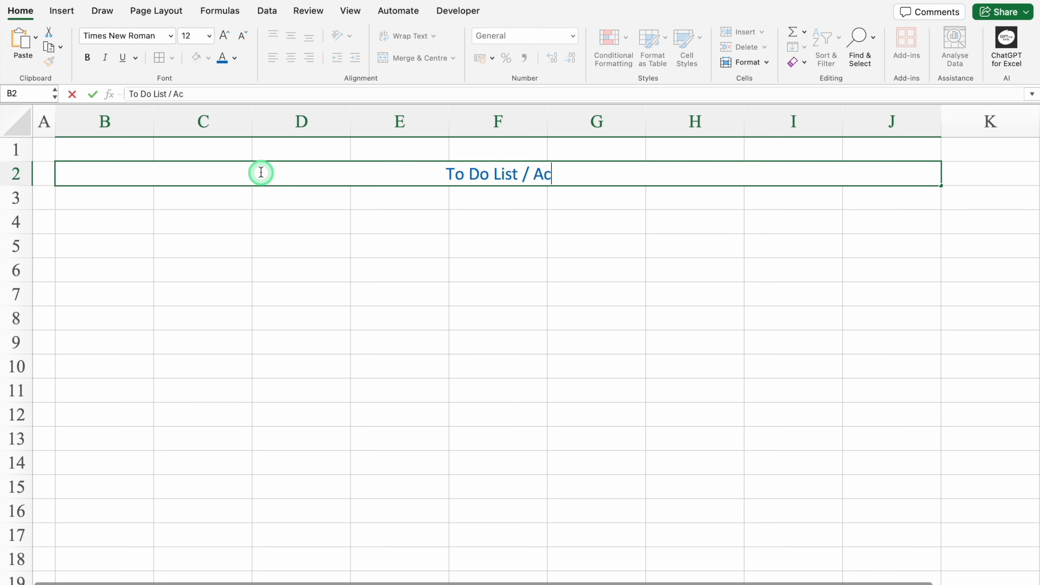
pyautogui.write('tivity Tracker')
pyautogui.press('Return')
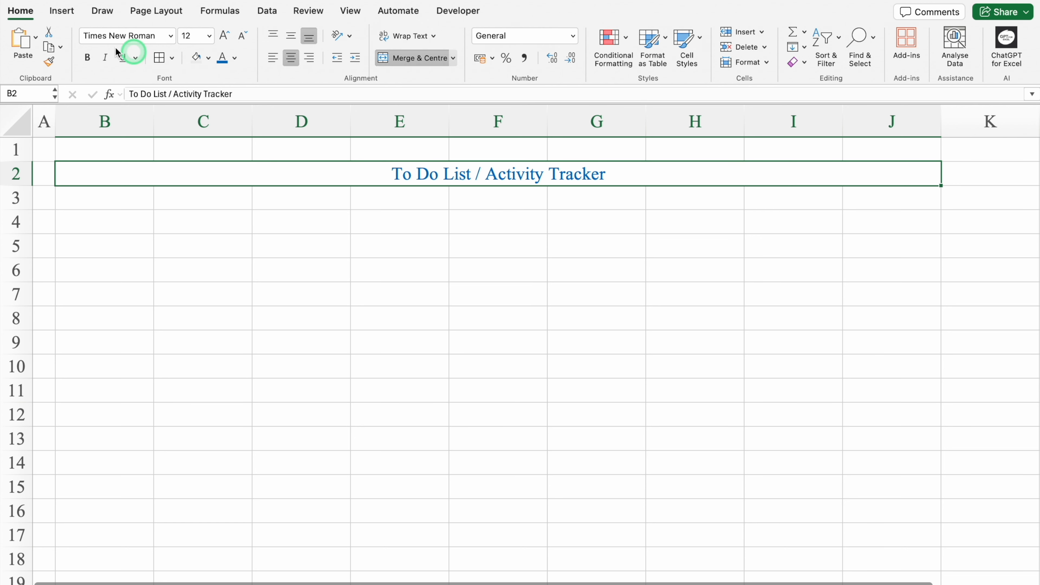
# Format the title in Arial Black at size 16 and shrink the height of row 3 beneath it
pyautogui.click(170, 36)
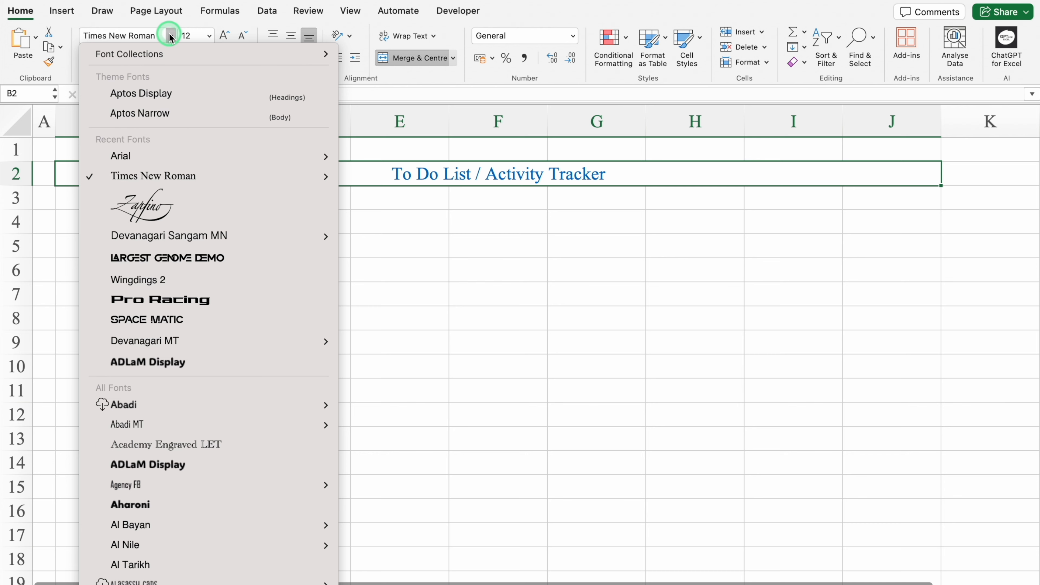
pyautogui.moveTo(180, 155)
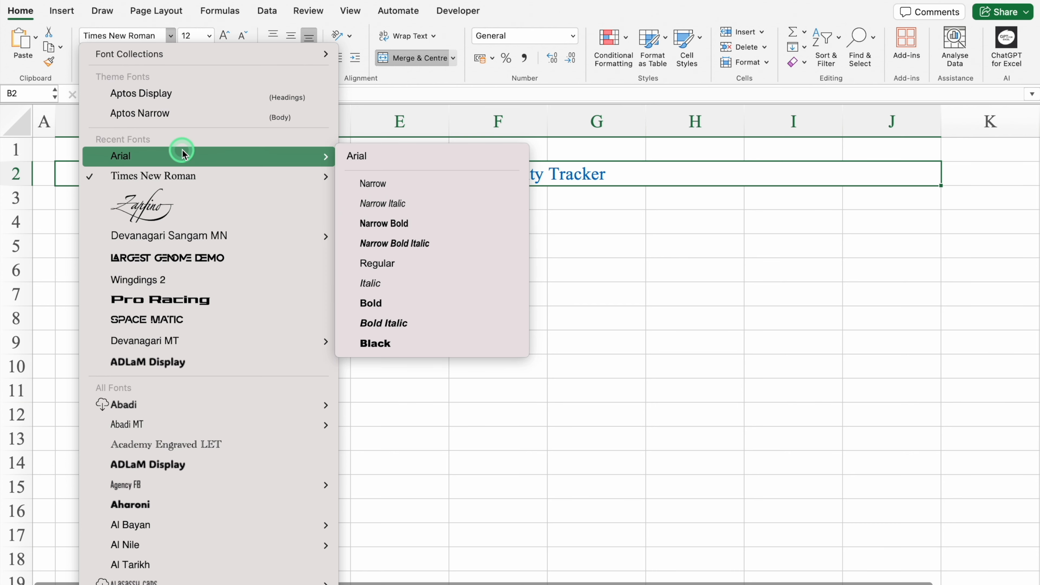
pyautogui.click(426, 344)
pyautogui.click(224, 36)
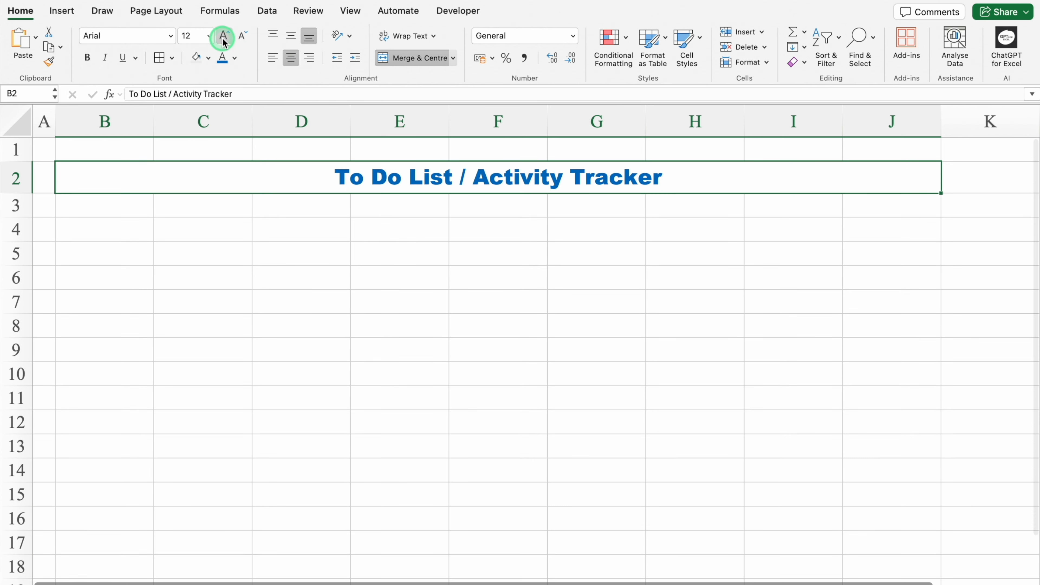
pyautogui.click(223, 36)
pyautogui.moveTo(21, 225); pyautogui.dragTo(20, 205)
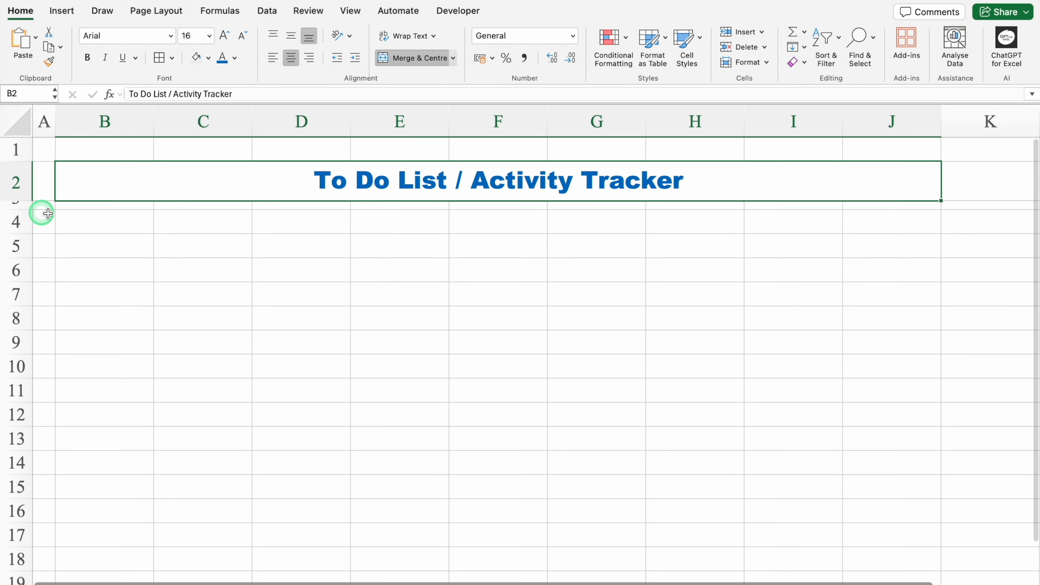
# Enter the headings Sl. No., Priority, Task / Activity, Category and Start Date in cells B4:F4
pyautogui.click(101, 221)
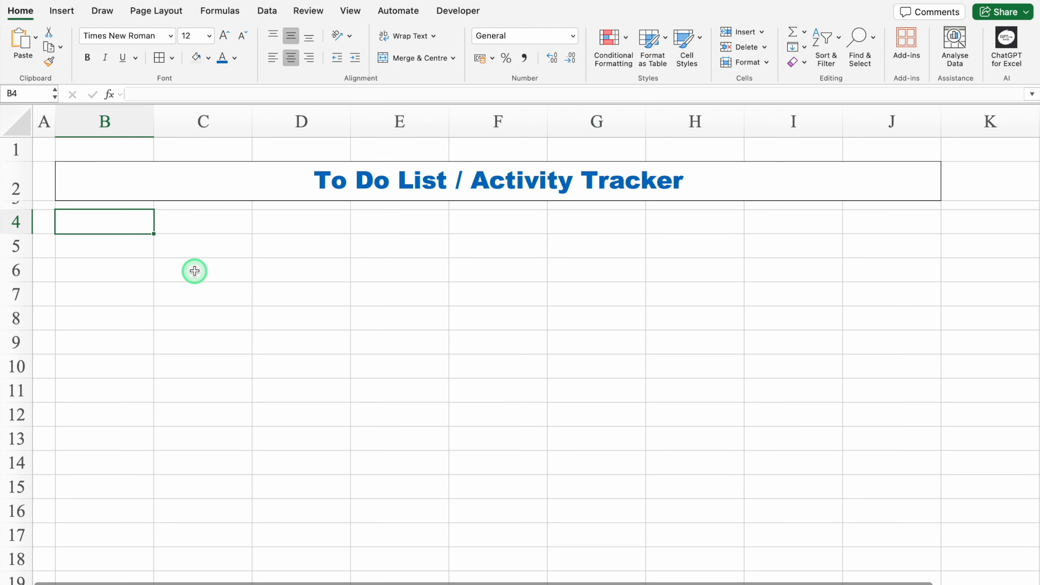
pyautogui.write('Sl. No.')
pyautogui.press('Tab')
pyautogui.write('Priority')
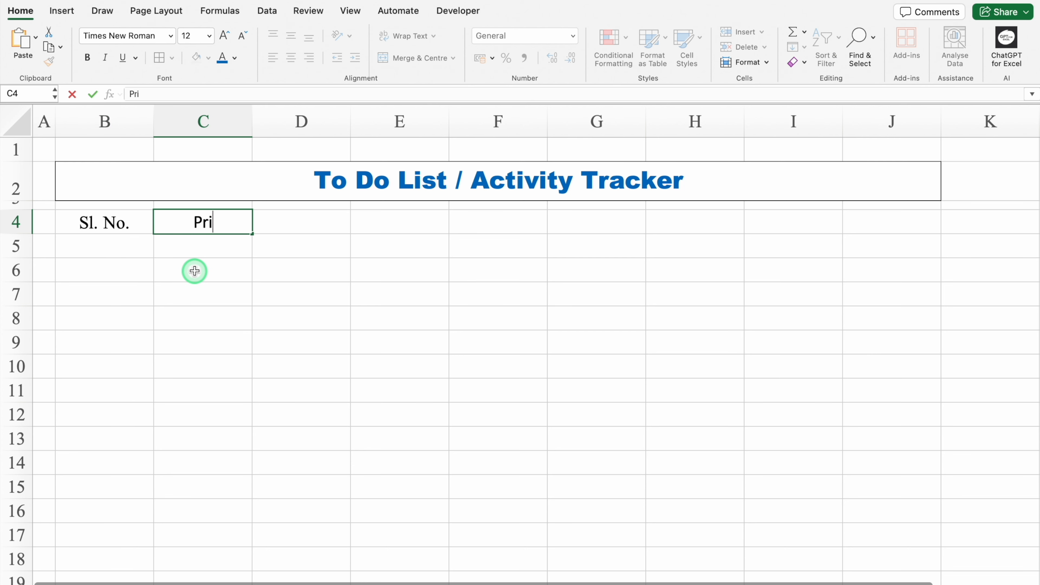
pyautogui.press('Tab')
pyautogui.write('Task / Activity')
pyautogui.press('Tab')
pyautogui.write('Category')
pyautogui.press('Tab')
pyautogui.write('Start Date')
# Complete the heading row with Due Date, Status, Progress % and Notes / Comments in cells G4:J4
pyautogui.press('Tab')
pyautogui.write('Due Date')
pyautogui.press('Tab')
pyautogui.write('Status')
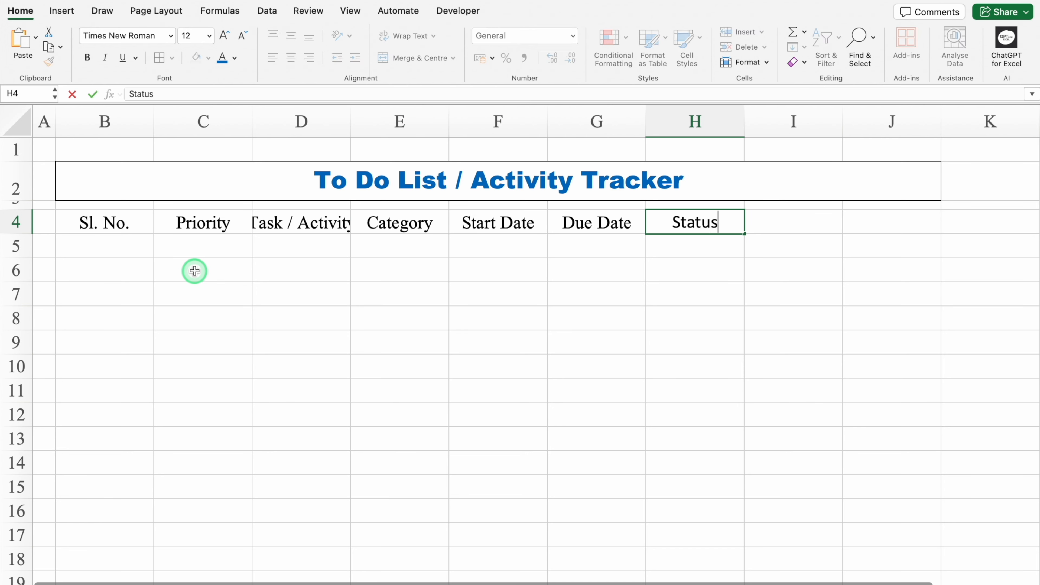
pyautogui.press('Tab')
pyautogui.write('Progress %')
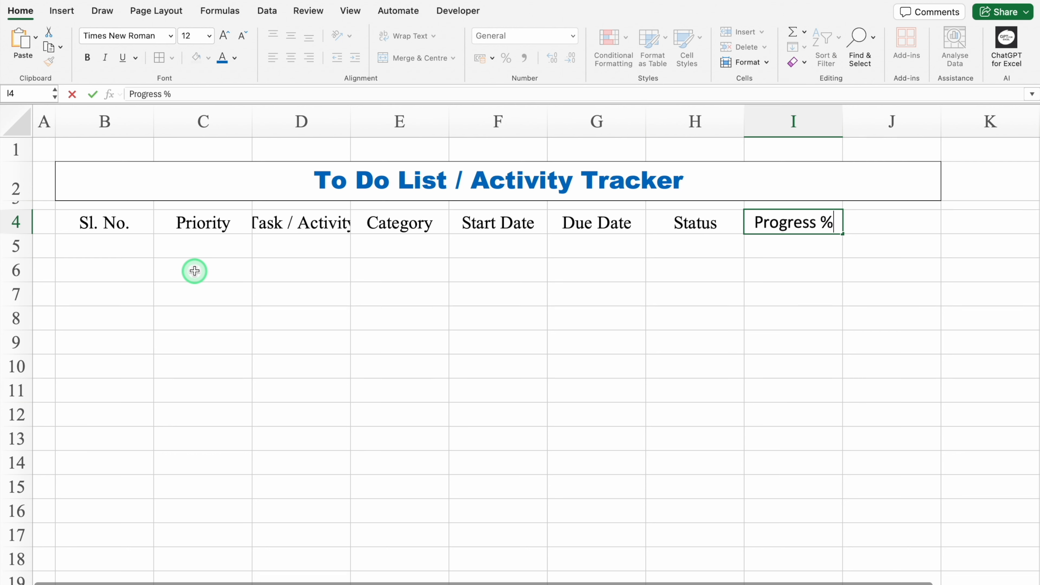
pyautogui.press('Tab')
pyautogui.write('Notes /')
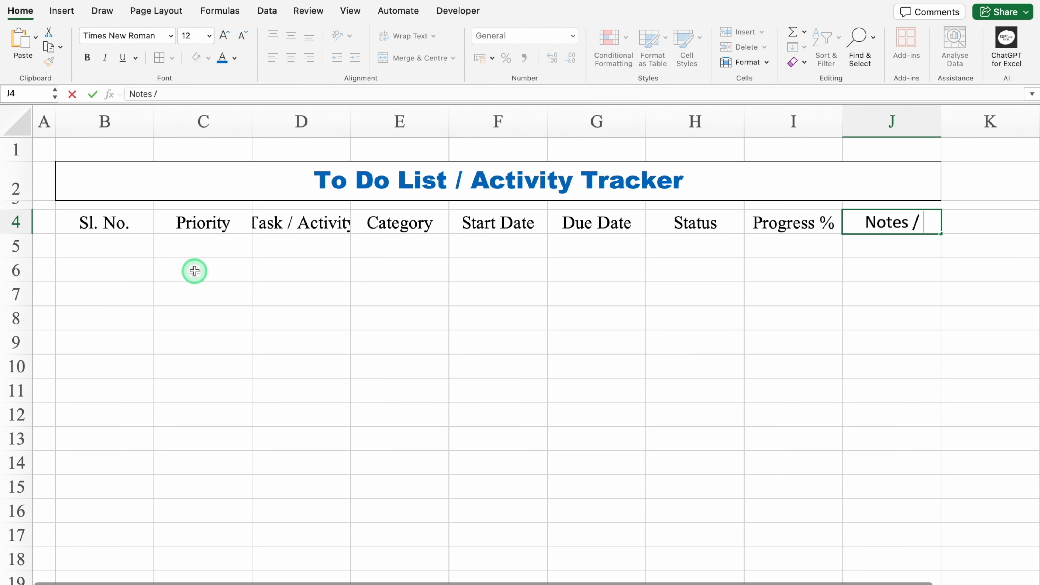
pyautogui.write(' Comments')
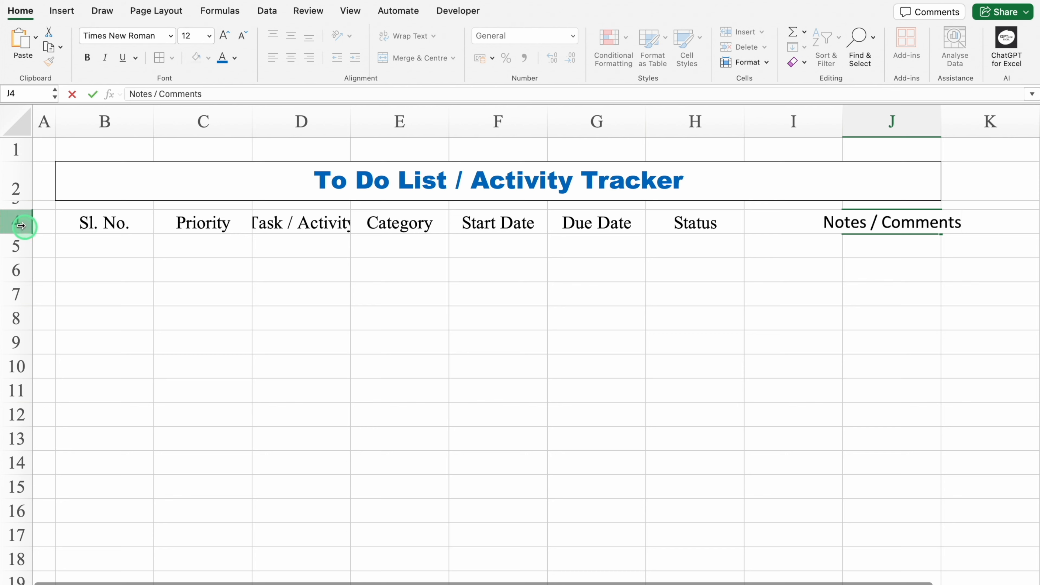
# Change the font of the entire heading row 4 to Arial Black
pyautogui.click(12, 221)
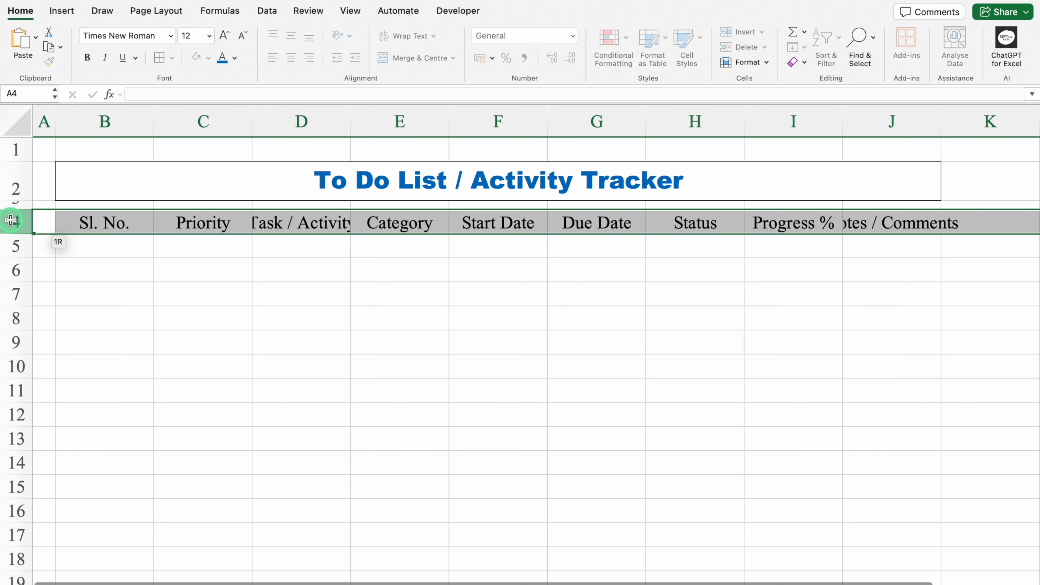
pyautogui.click(170, 37)
pyautogui.moveTo(177, 155)
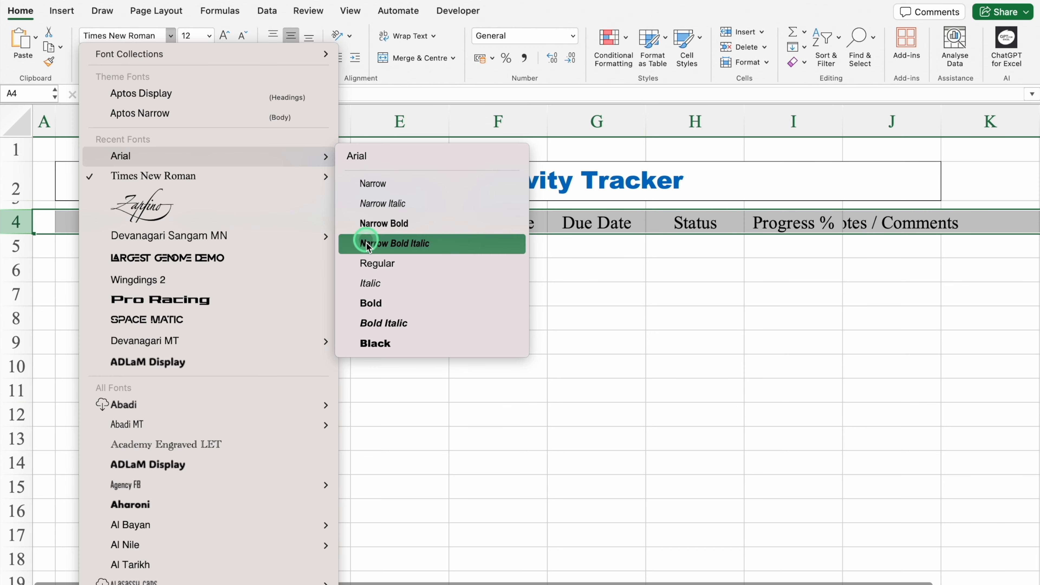
pyautogui.click(398, 346)
pyautogui.click(399, 346)
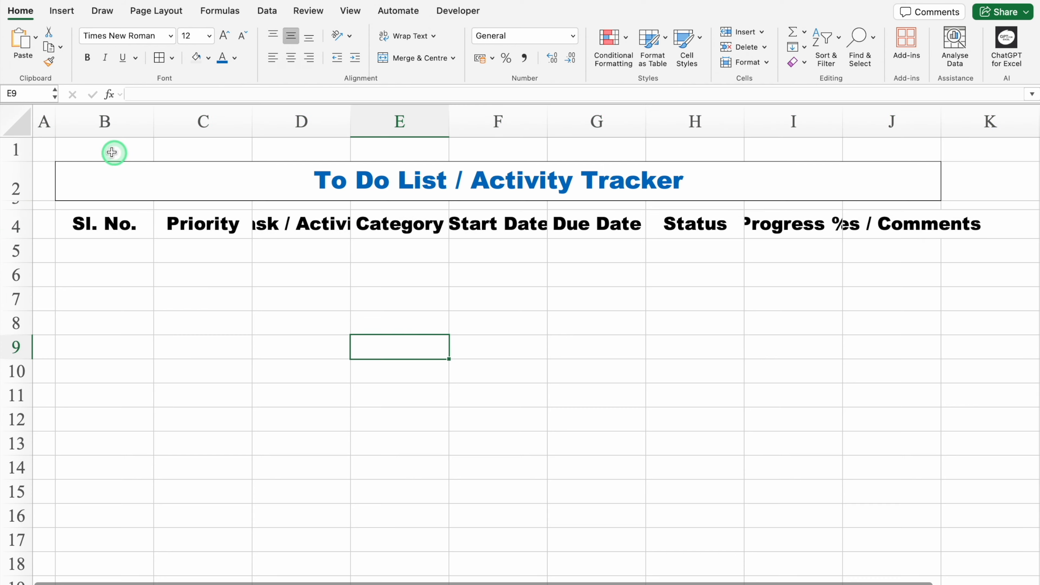
# Auto-fit the widths of all columns in the worksheet to their contents
pyautogui.click(17, 120)
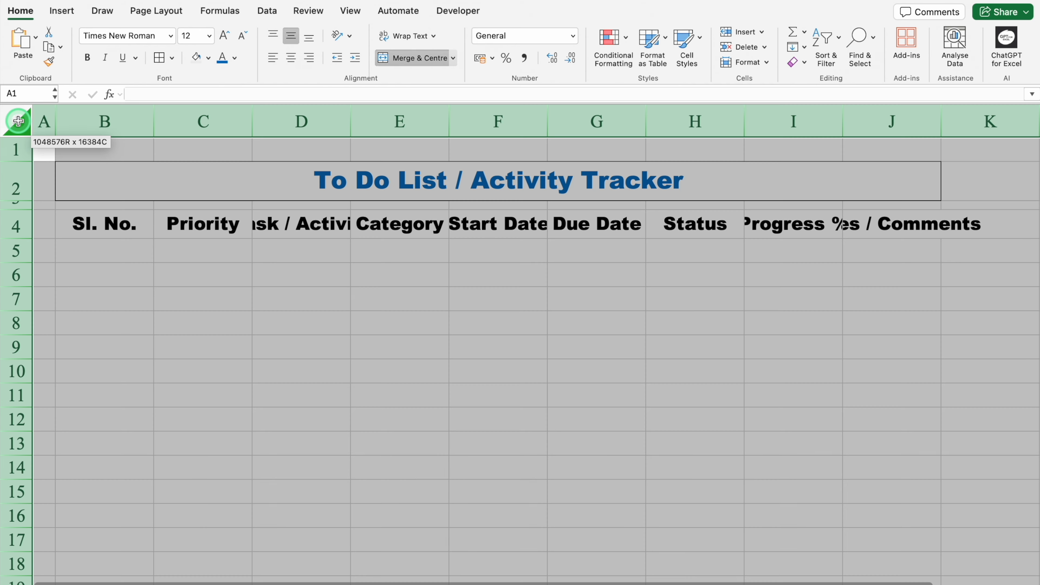
pyautogui.doubleClick(351, 115)
pyautogui.click(370, 302)
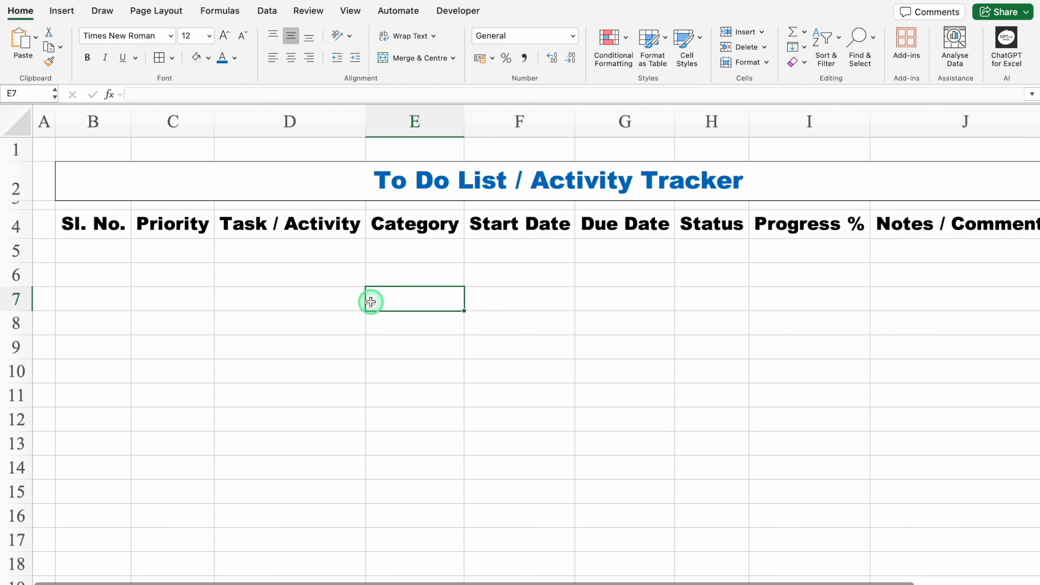
# Fill the Sl. No. column with the serial numbers 1 to 10 in cells B5:B14
pyautogui.click(88, 248)
pyautogui.write('1')
pyautogui.press('Return')
pyautogui.write('2')
pyautogui.press('Return')
pyautogui.click(111, 251)
pyautogui.moveTo(112, 250)
pyautogui.mouseDown()
pyautogui.moveTo(102, 276)
pyautogui.moveTo(123, 486)
pyautogui.mouseUp()
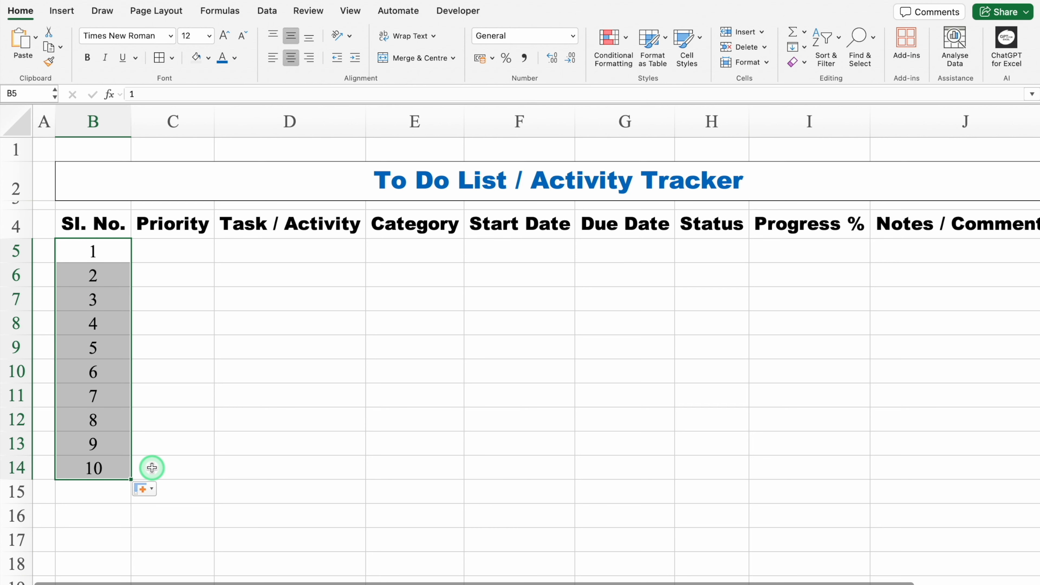
# Apply all borders to the tracker table, from the heading row through serial number 10
pyautogui.click(103, 224)
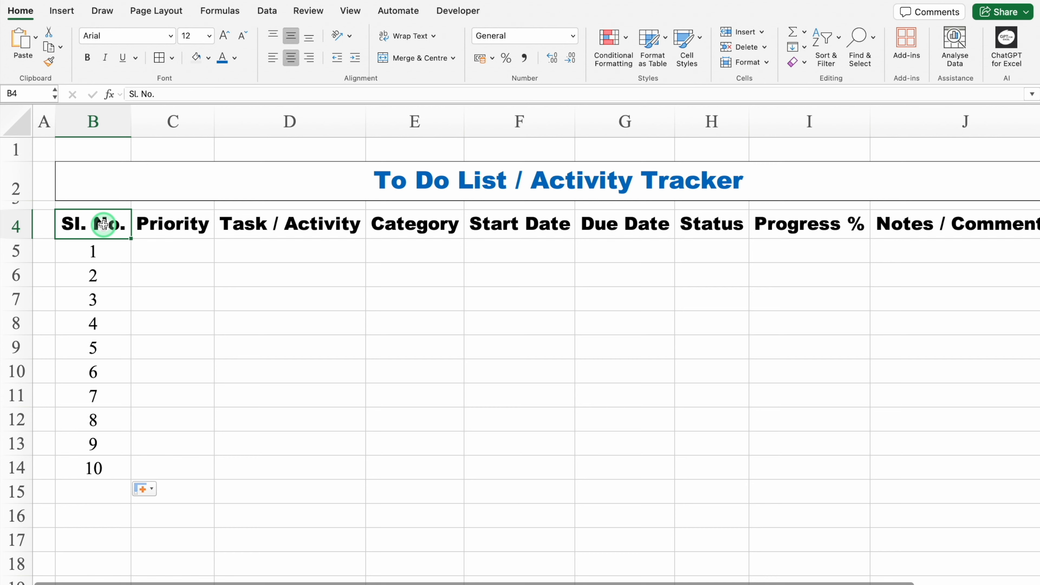
pyautogui.hotkey('ctrl', 'shift', 'Down')
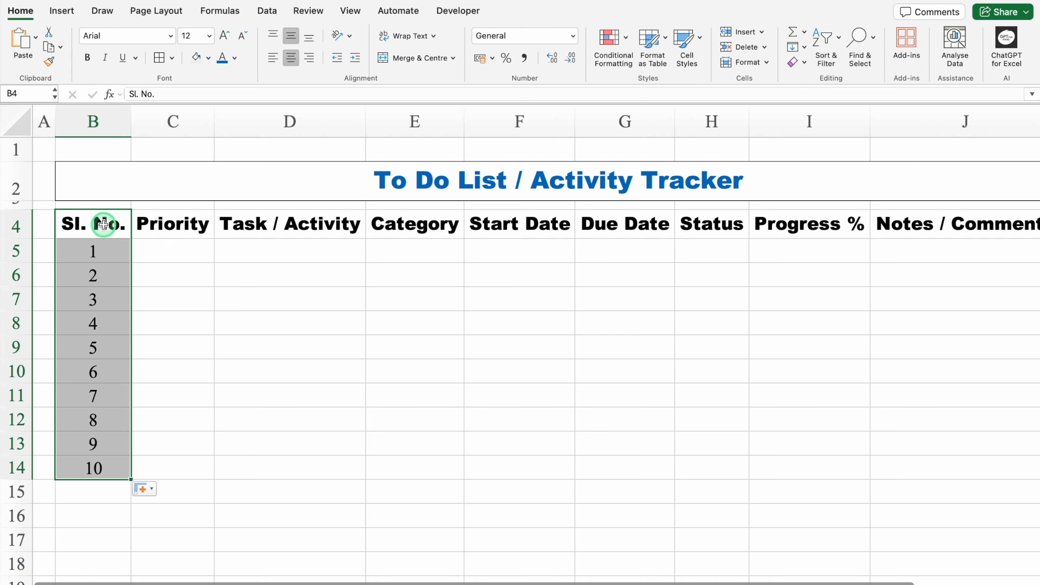
pyautogui.hotkey('ctrl', 'shift', 'Right')
pyautogui.click(158, 58)
pyautogui.click(149, 250)
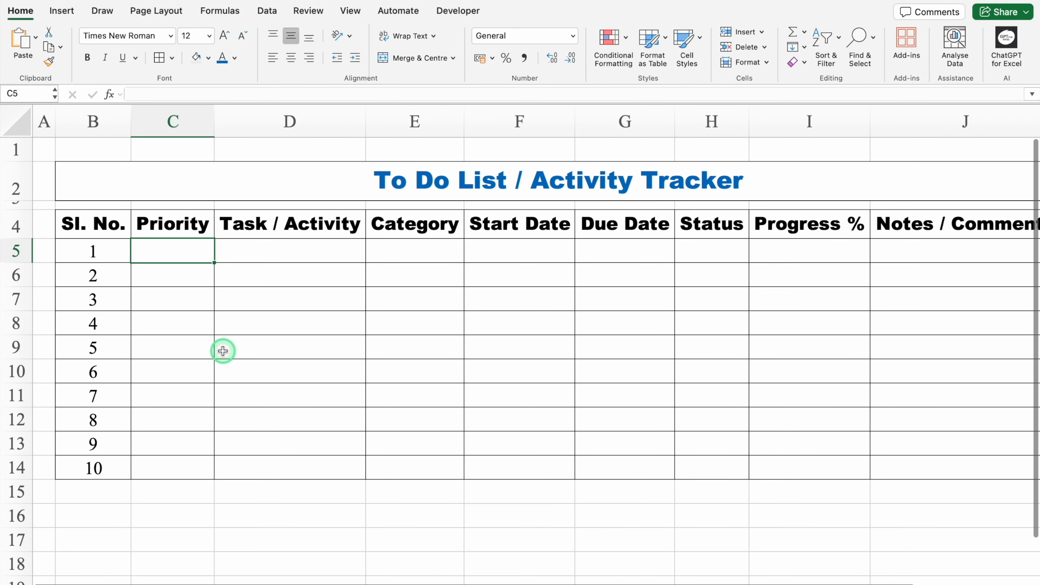
# Add list data validation to the Priority cells C5:C14 with the source Urgent,High,Medium,Low
pyautogui.moveTo(176, 251); pyautogui.dragTo(178, 468)
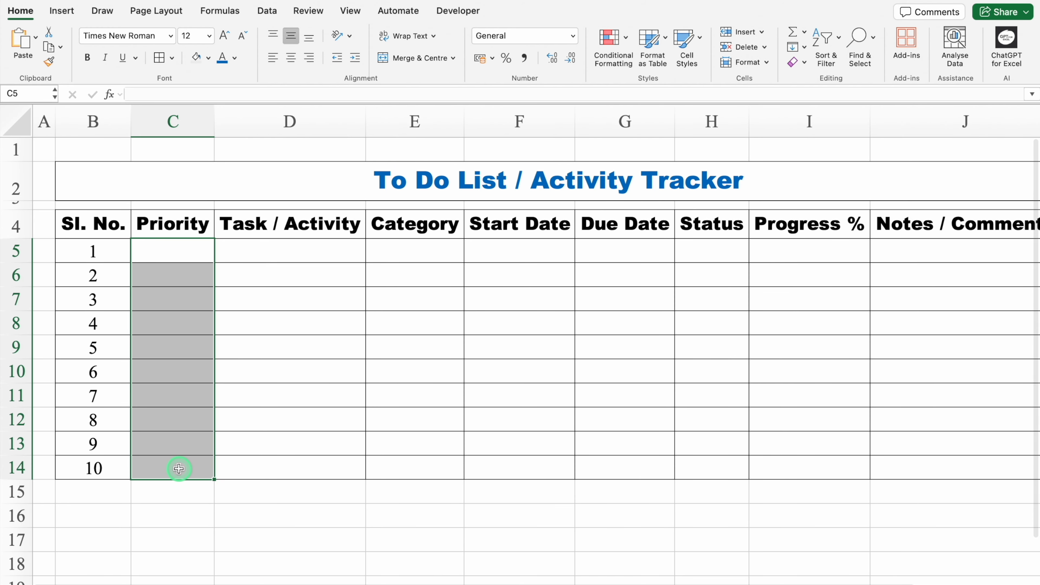
pyautogui.click(270, 13)
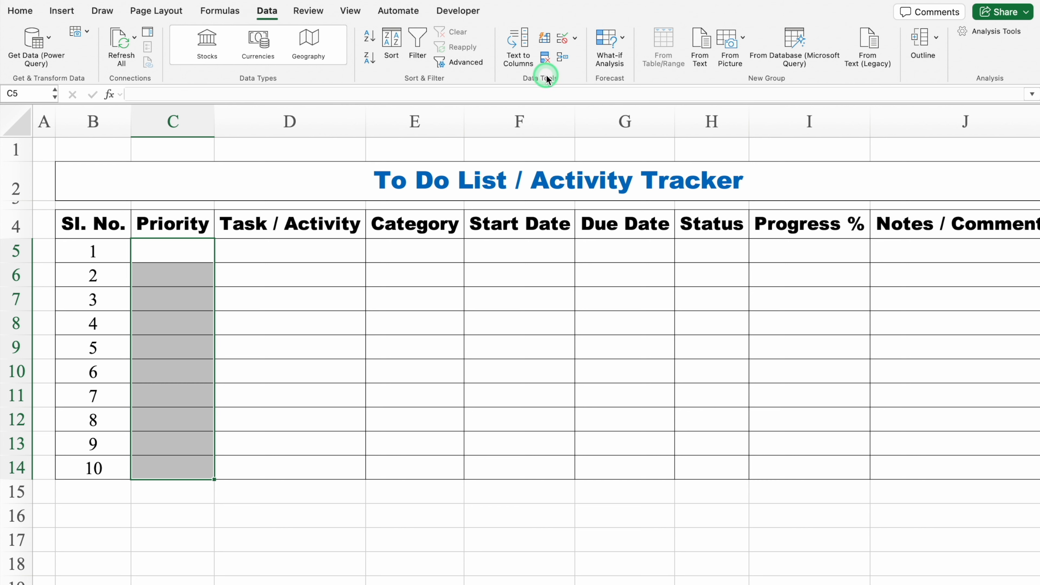
pyautogui.click(575, 38)
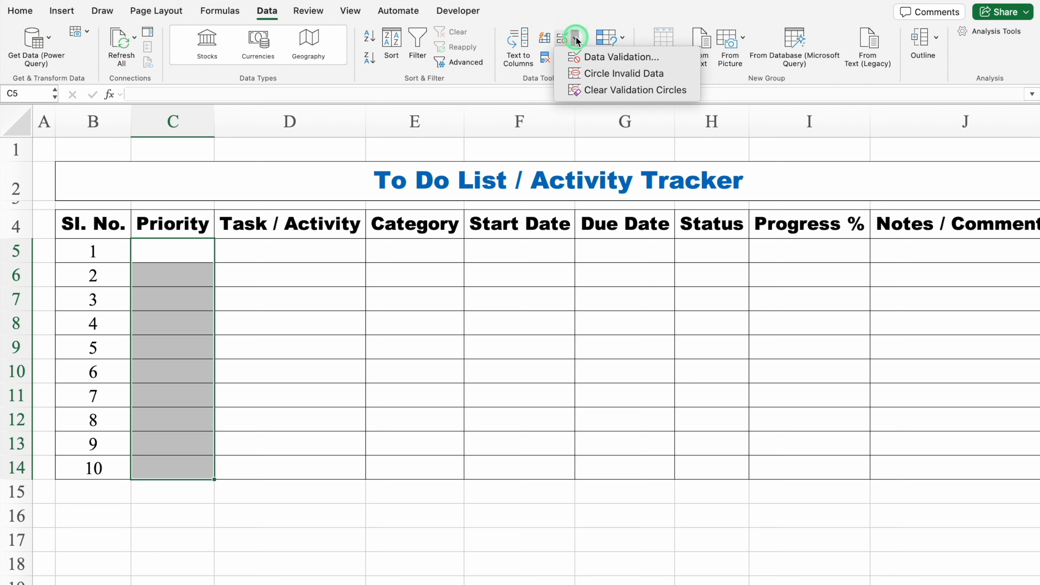
pyautogui.click(613, 59)
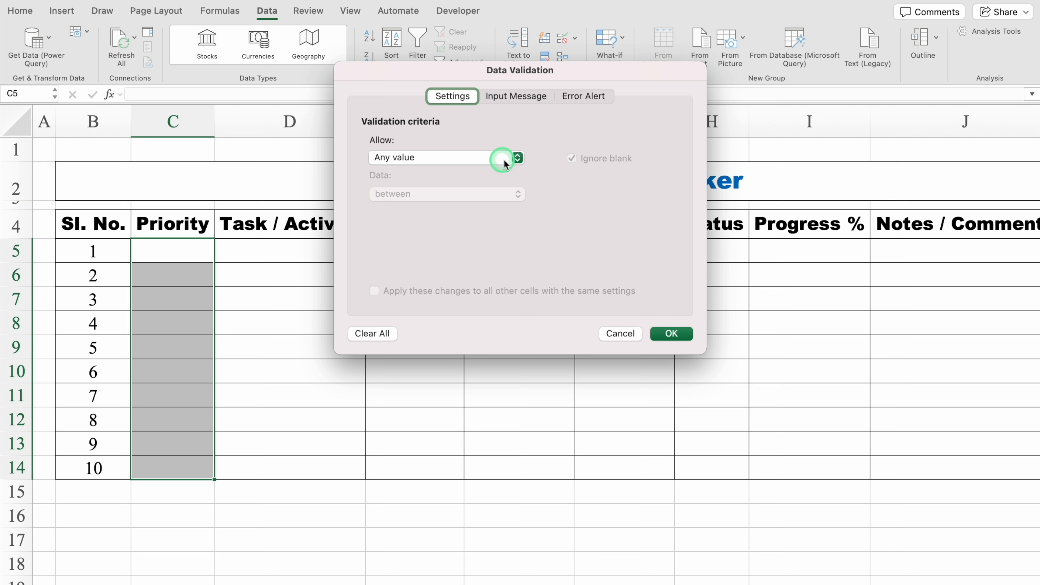
pyautogui.click(517, 158)
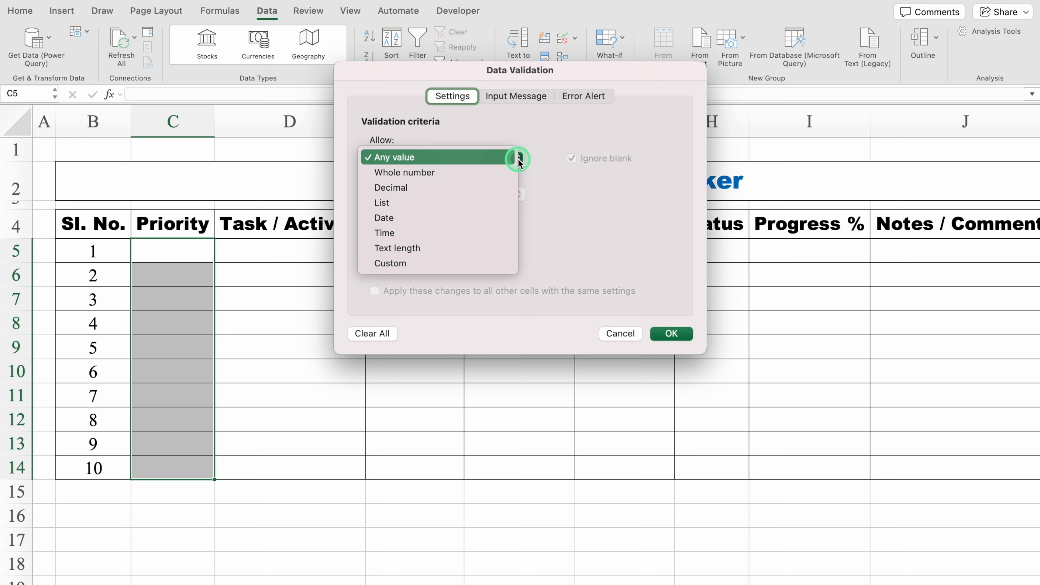
pyautogui.click(418, 202)
pyautogui.click(496, 231)
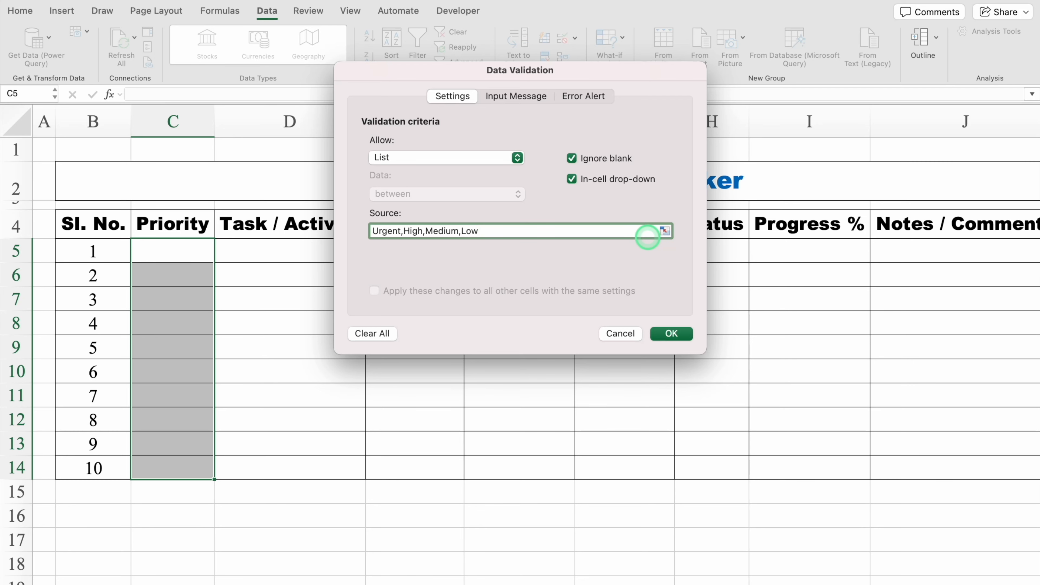
pyautogui.click(671, 333)
# Choose the priorities Urgent, High, Medium and Low from the drop-downs in cells C5 to C8
pyautogui.click(221, 257)
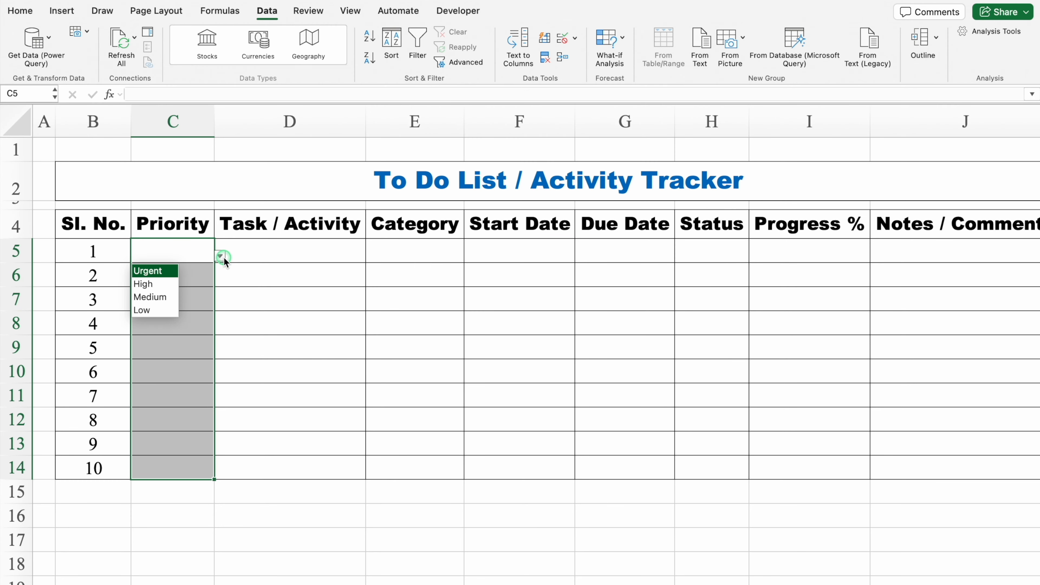
pyautogui.click(150, 270)
pyautogui.click(186, 273)
pyautogui.click(220, 278)
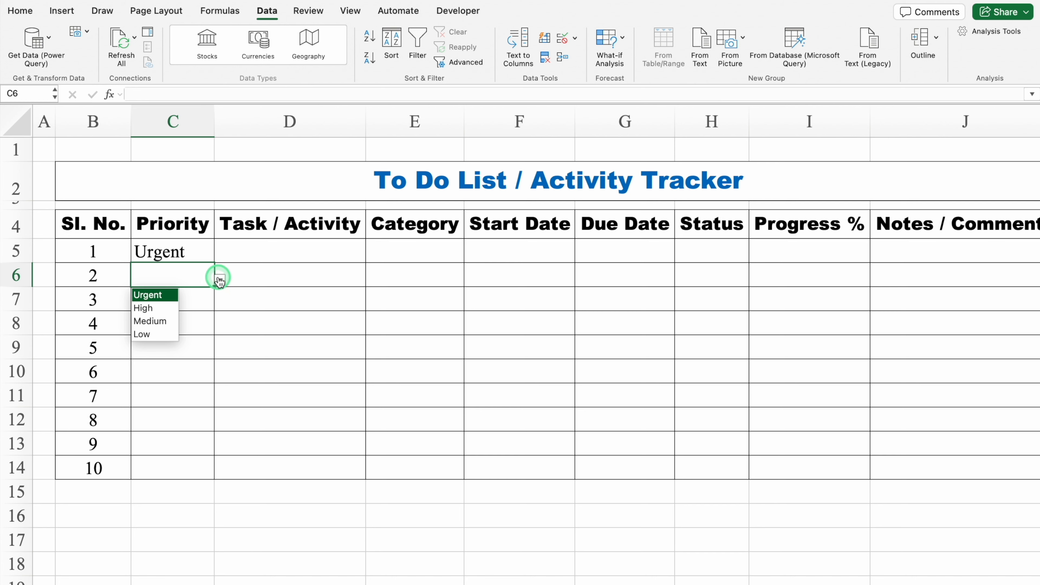
pyautogui.click(147, 308)
pyautogui.click(174, 297)
pyautogui.click(220, 303)
pyautogui.click(149, 320)
pyautogui.click(161, 326)
pyautogui.click(220, 328)
pyautogui.click(151, 377)
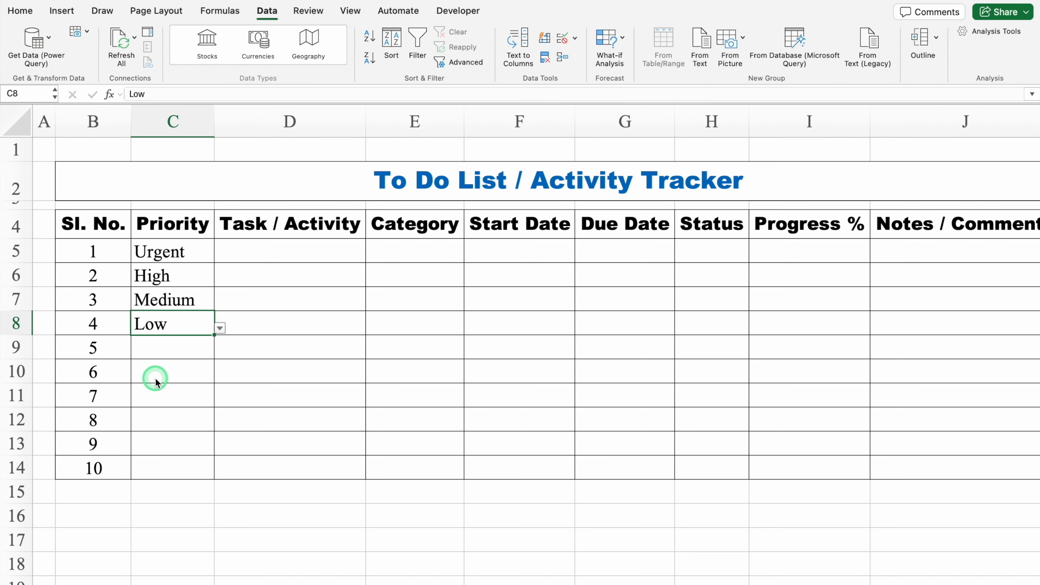
# Start an equal-to highlight rule for the whole sheet that matches cells with the value Urgent
pyautogui.click(19, 124)
pyautogui.click(19, 11)
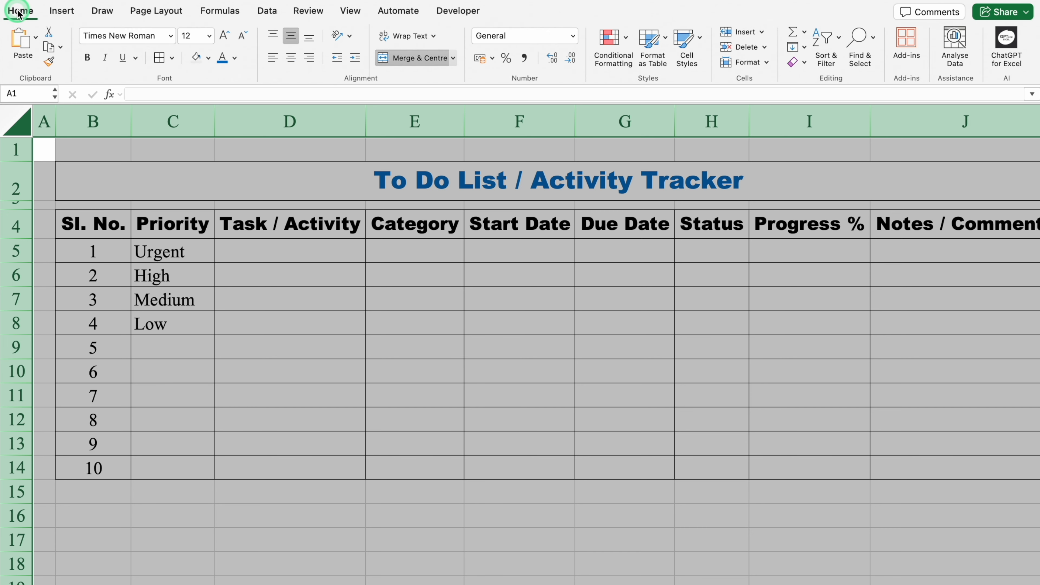
pyautogui.click(615, 47)
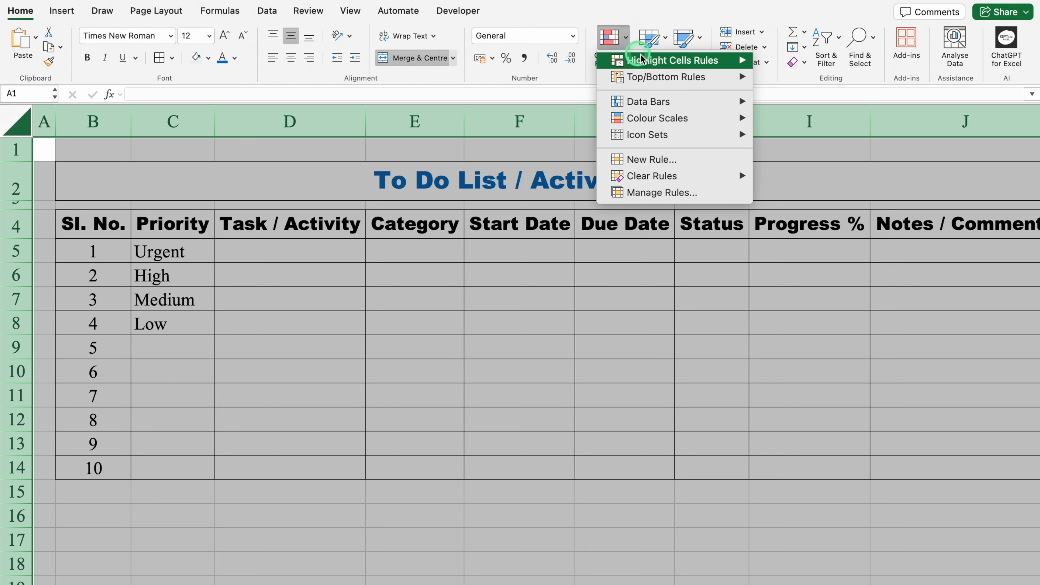
pyautogui.moveTo(655, 60)
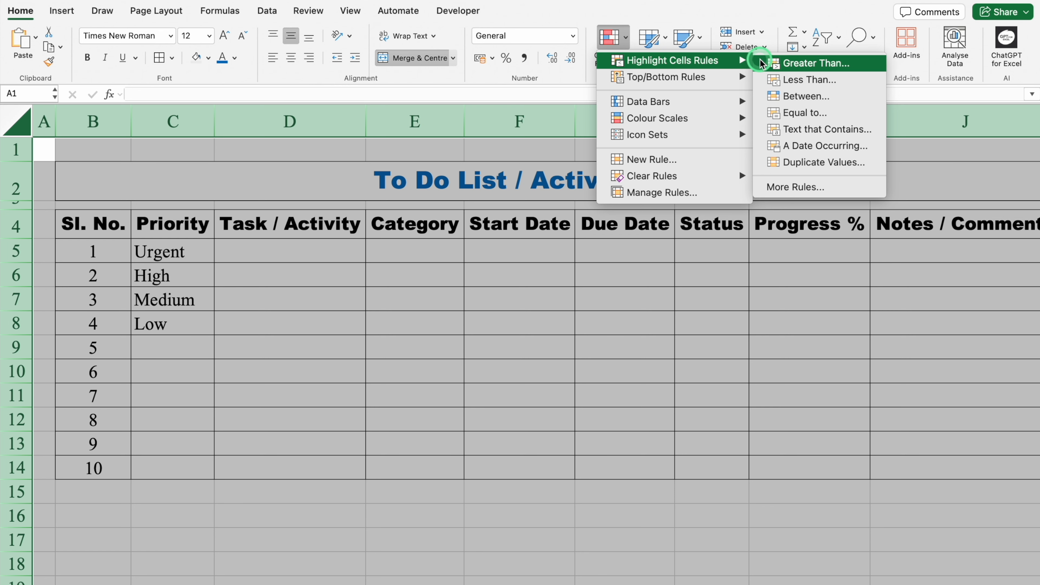
pyautogui.click(838, 112)
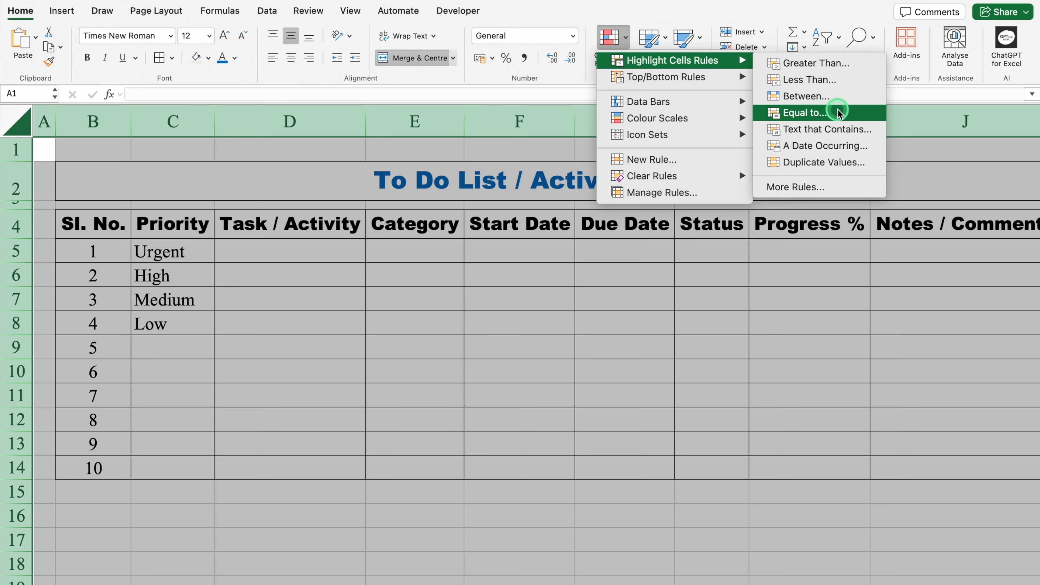
pyautogui.click(603, 188)
pyautogui.click(603, 245)
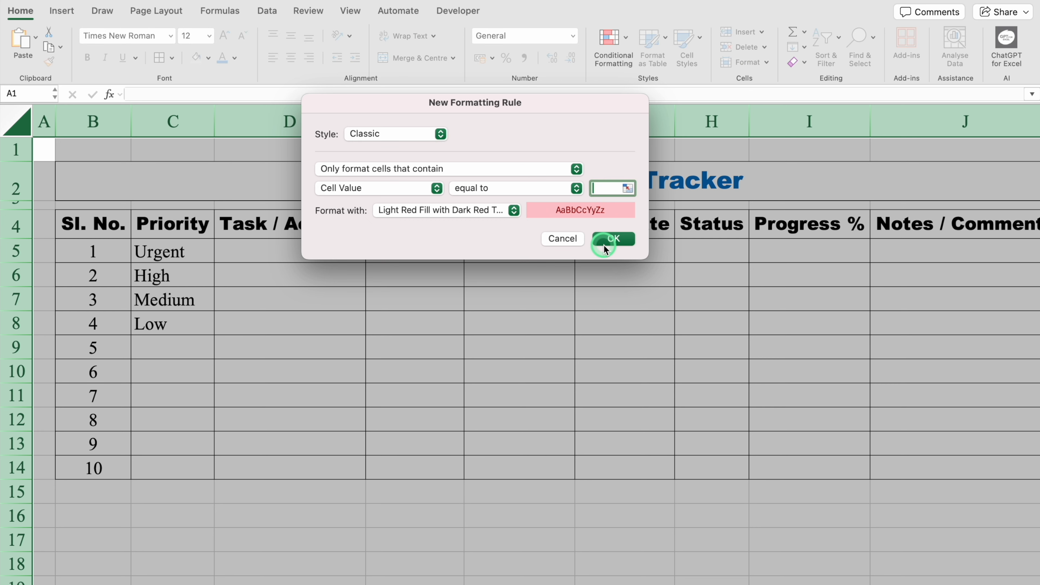
pyautogui.write('Urgent')
# Give the Urgent rule a customised format with a red background fill
pyautogui.click(513, 210)
pyautogui.click(425, 301)
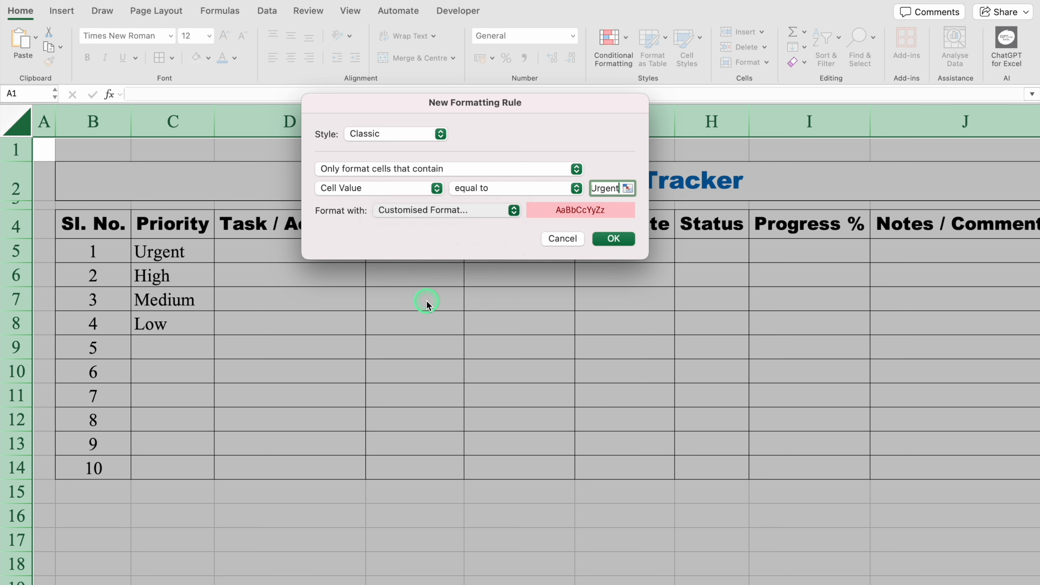
pyautogui.click(467, 88)
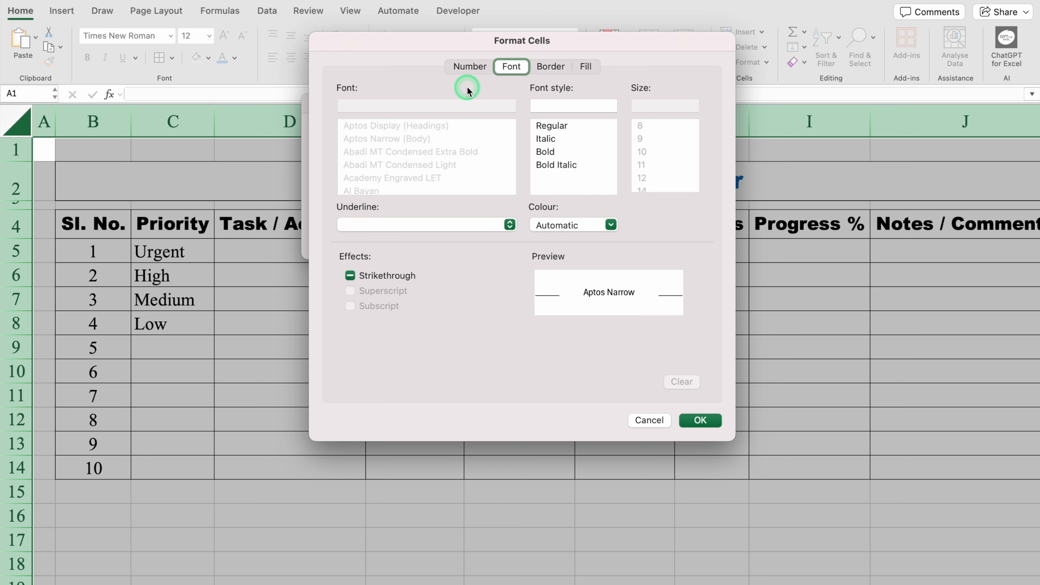
pyautogui.click(466, 67)
pyautogui.click(524, 68)
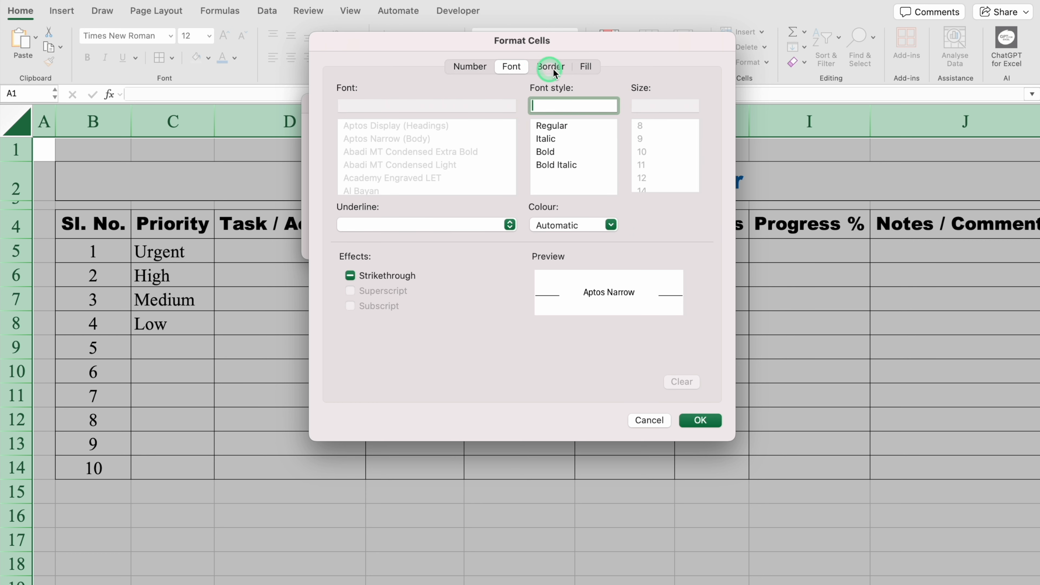
pyautogui.click(548, 68)
pyautogui.click(586, 68)
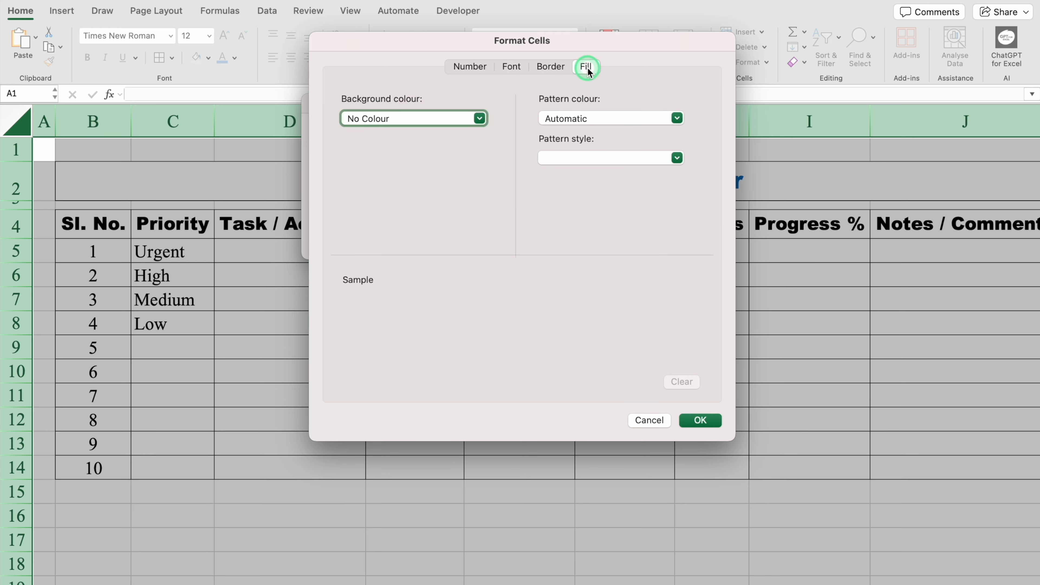
pyautogui.click(479, 119)
pyautogui.click(370, 271)
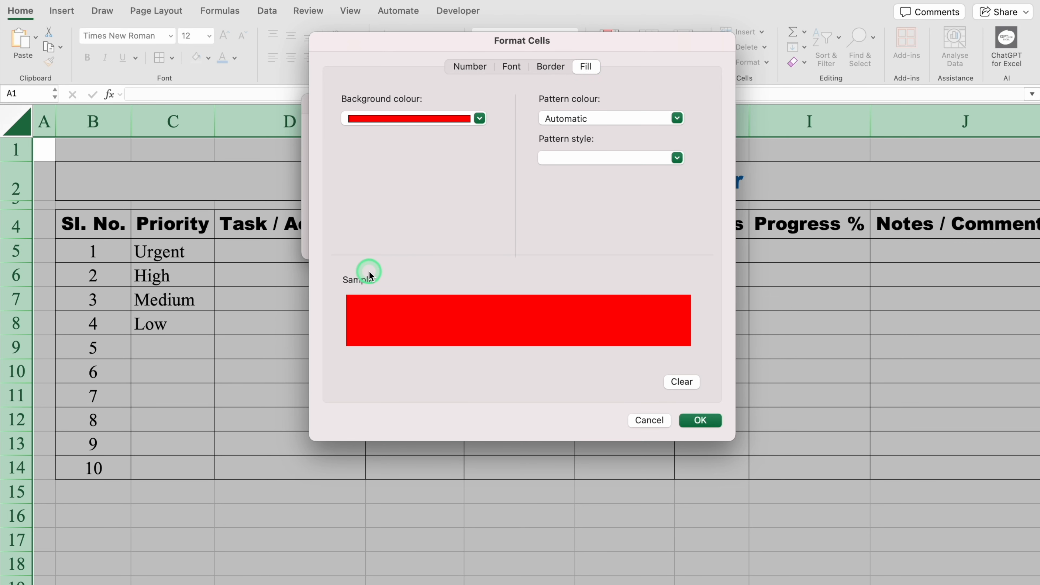
# Set the Urgent rule's font colour to white and apply the rule
pyautogui.click(507, 66)
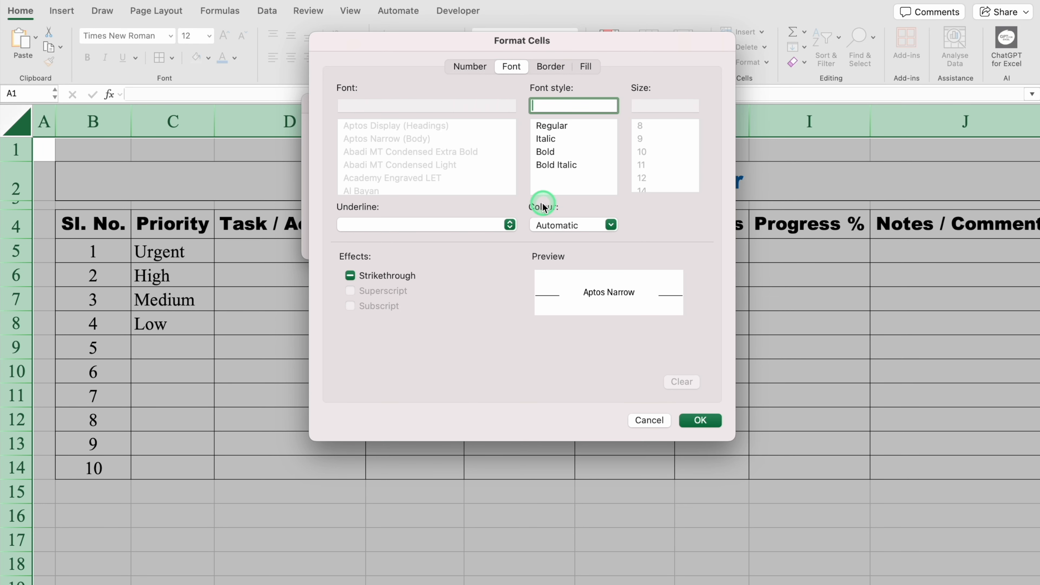
pyautogui.click(610, 225)
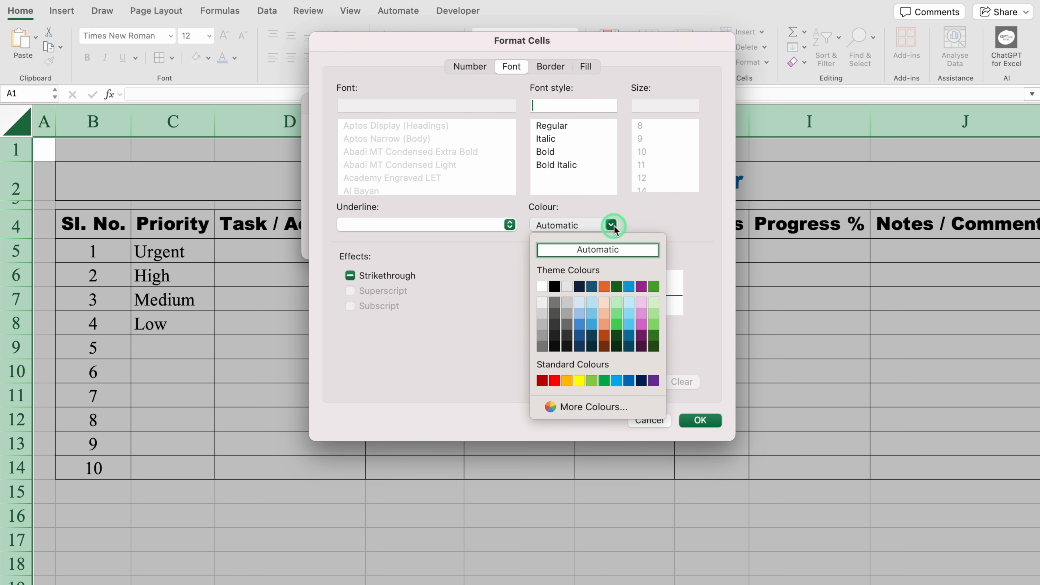
pyautogui.click(543, 286)
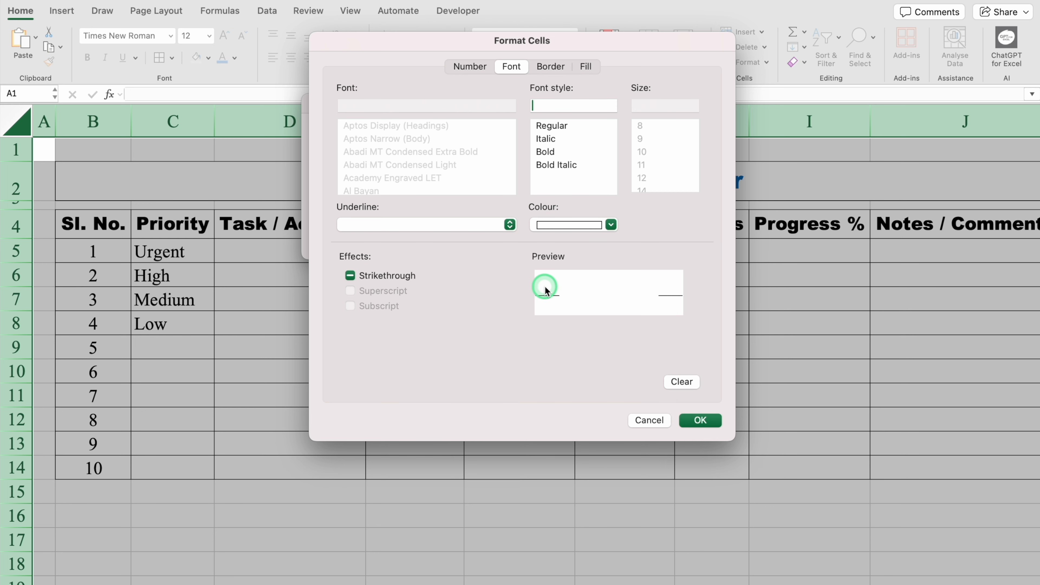
pyautogui.click(700, 420)
pyautogui.click(612, 238)
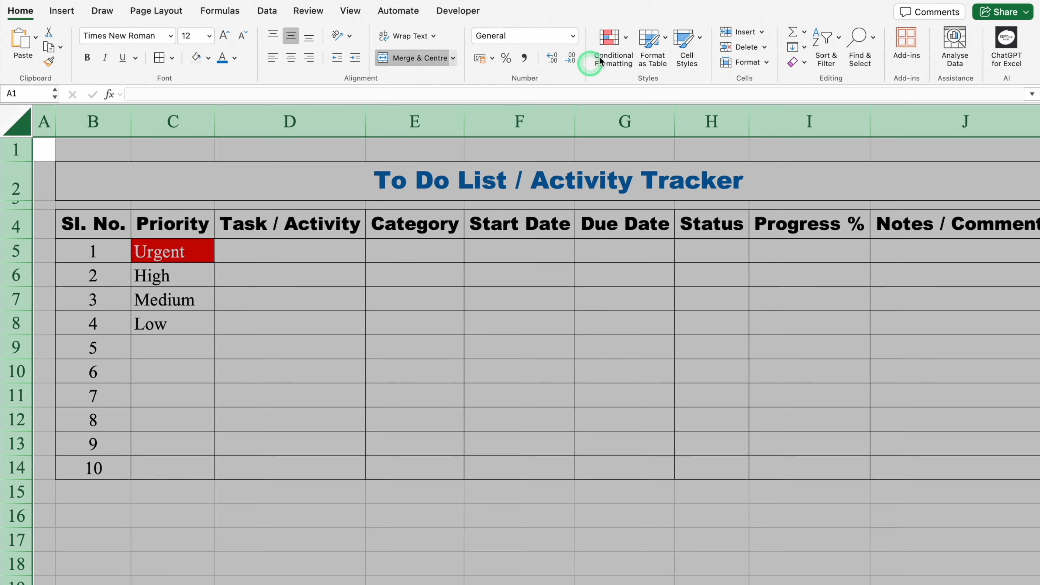
# Start another equal-to highlight rule for the whole sheet that matches the value High
pyautogui.click(612, 43)
pyautogui.moveTo(673, 63)
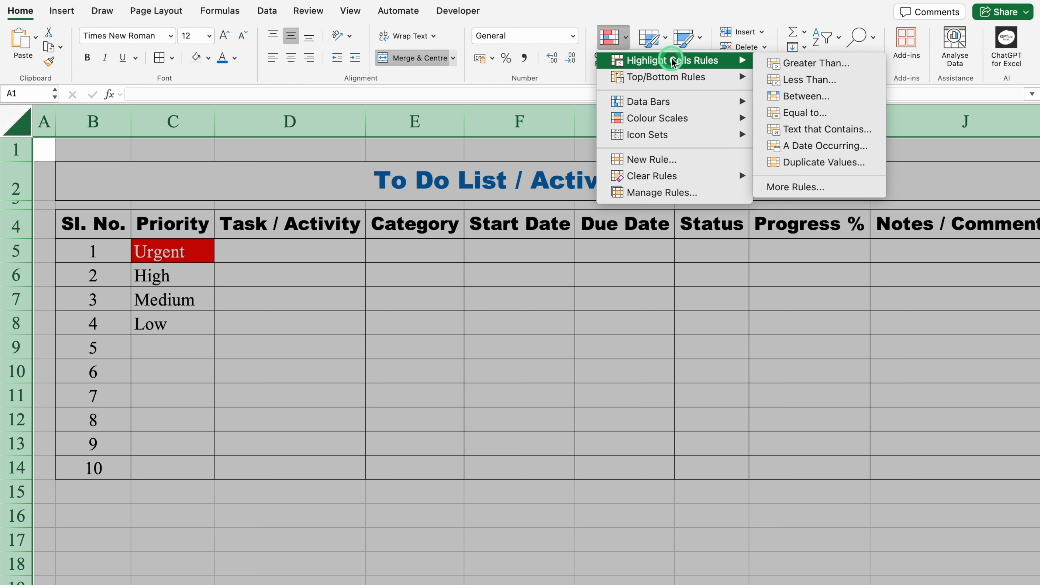
pyautogui.click(802, 113)
pyautogui.click(605, 188)
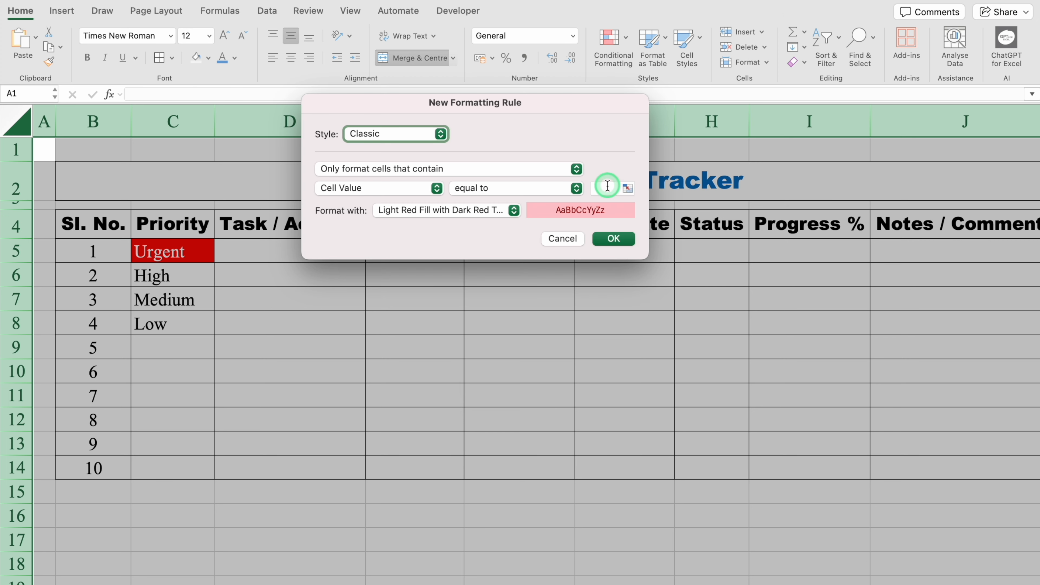
pyautogui.write('High')
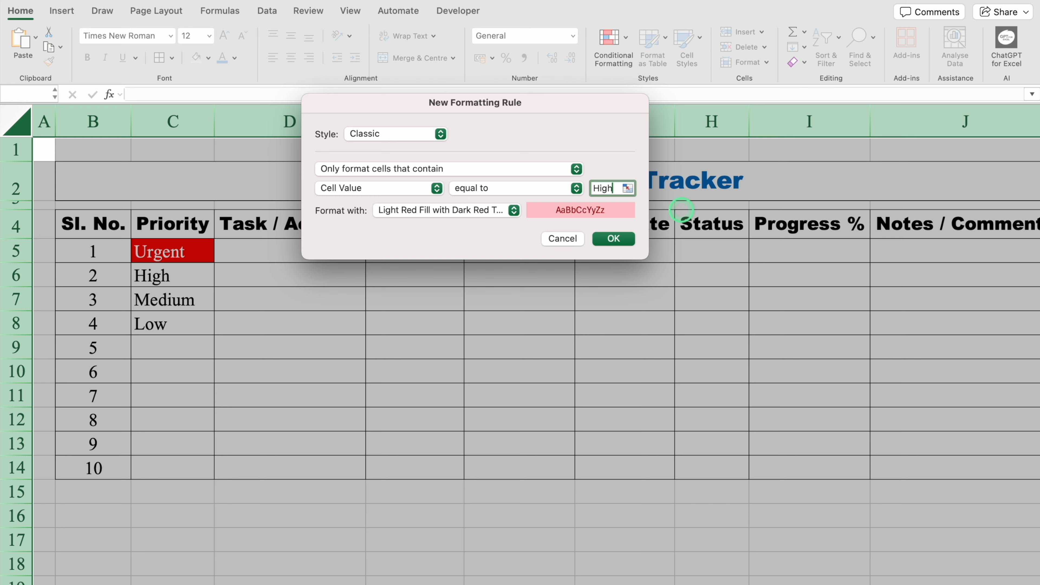
# Give the High rule a customised format with an orange fill and white font, and apply it
pyautogui.click(514, 211)
pyautogui.click(417, 301)
pyautogui.click(583, 65)
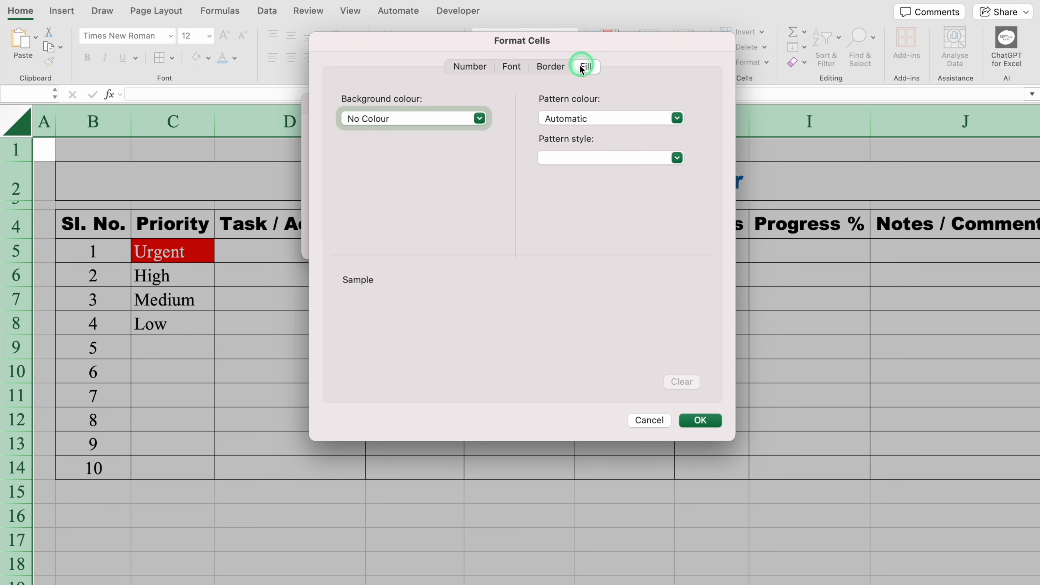
pyautogui.click(478, 119)
pyautogui.click(415, 180)
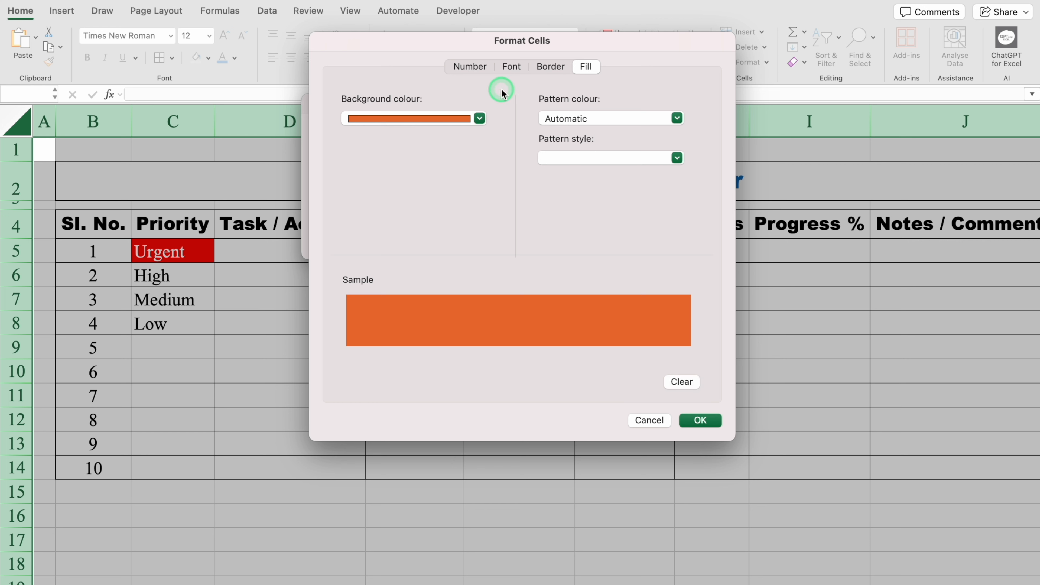
pyautogui.click(513, 68)
pyautogui.click(610, 224)
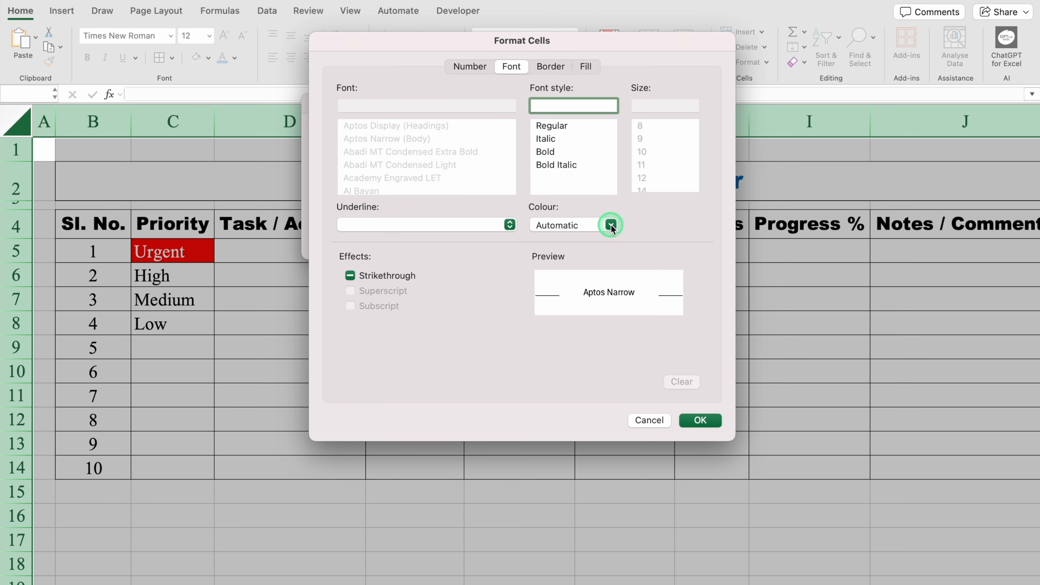
pyautogui.click(542, 285)
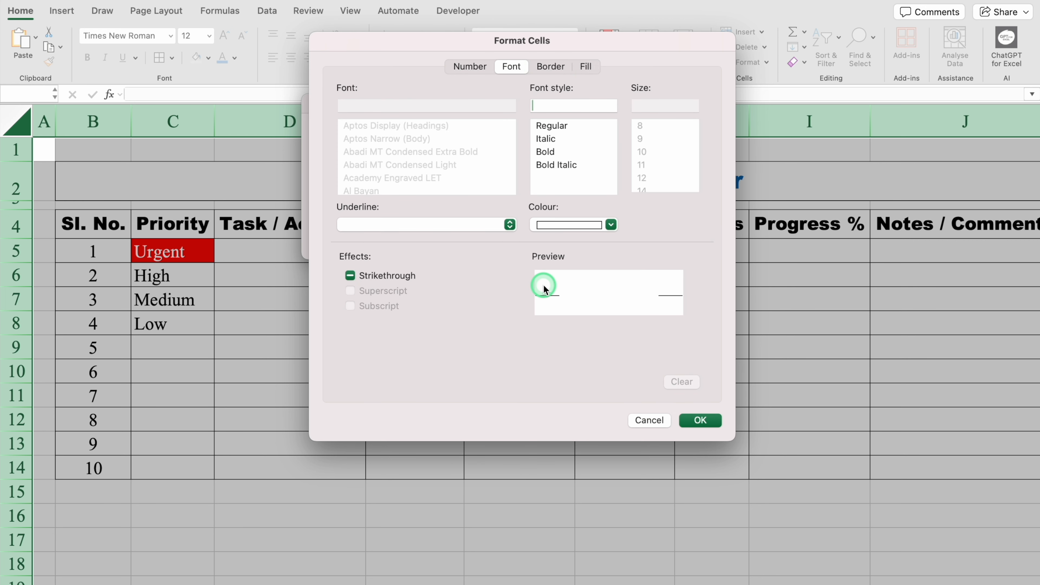
pyautogui.click(705, 421)
pyautogui.click(621, 238)
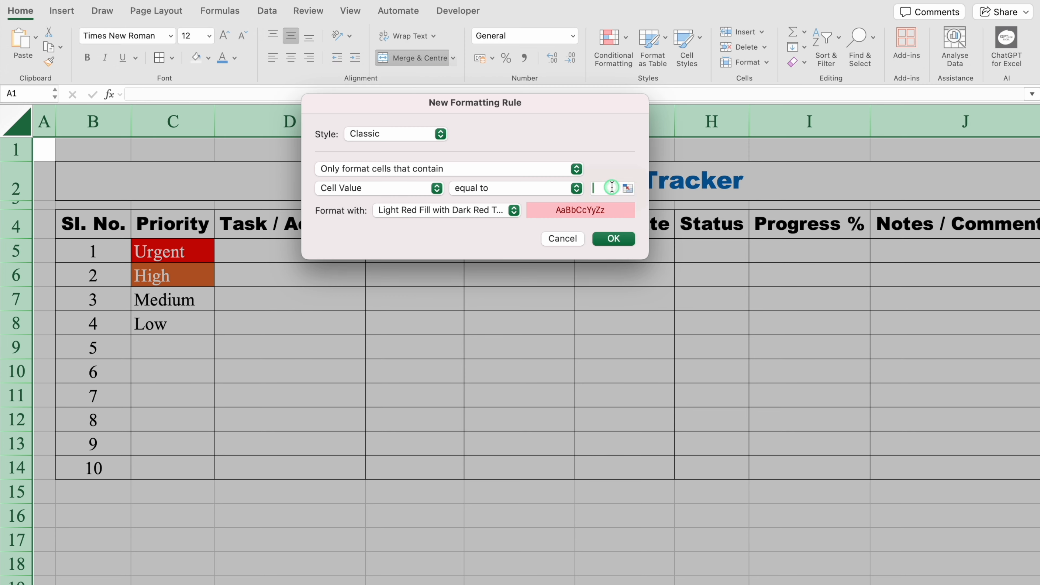
# Add equal-to highlight rules for Medium with a blue fill and Low with a green fill, both with white font
pyautogui.click(406, 209)
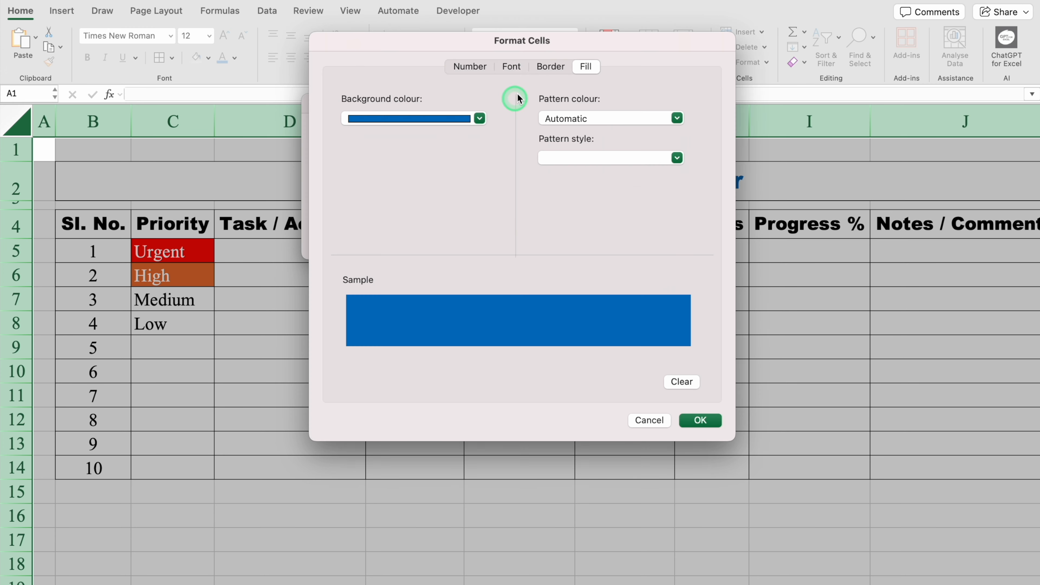
pyautogui.click(318, 412)
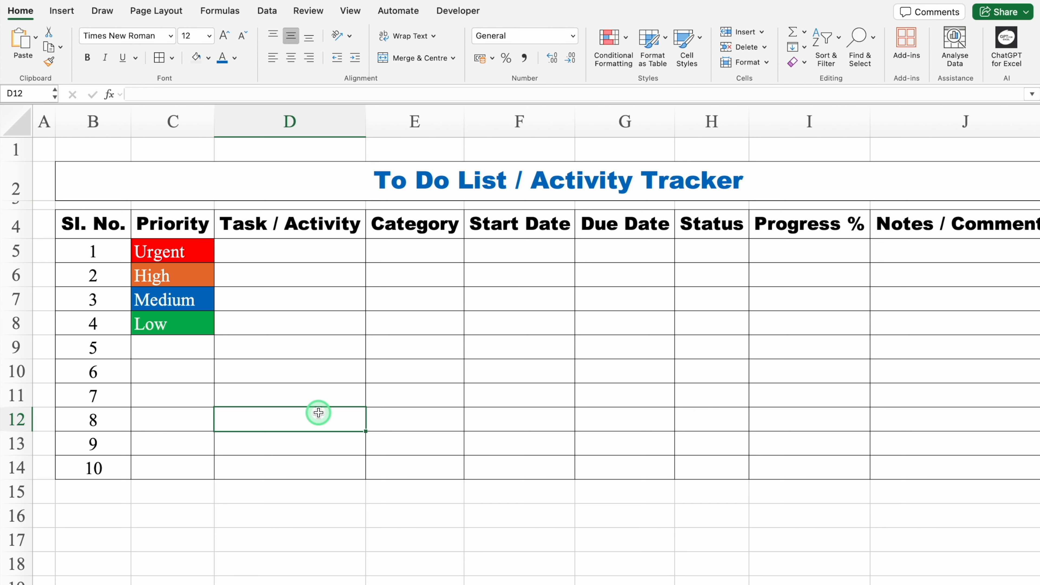
# Change the priority of serial number 1 in cell C5 to High using its drop-down list
pyautogui.click(308, 244)
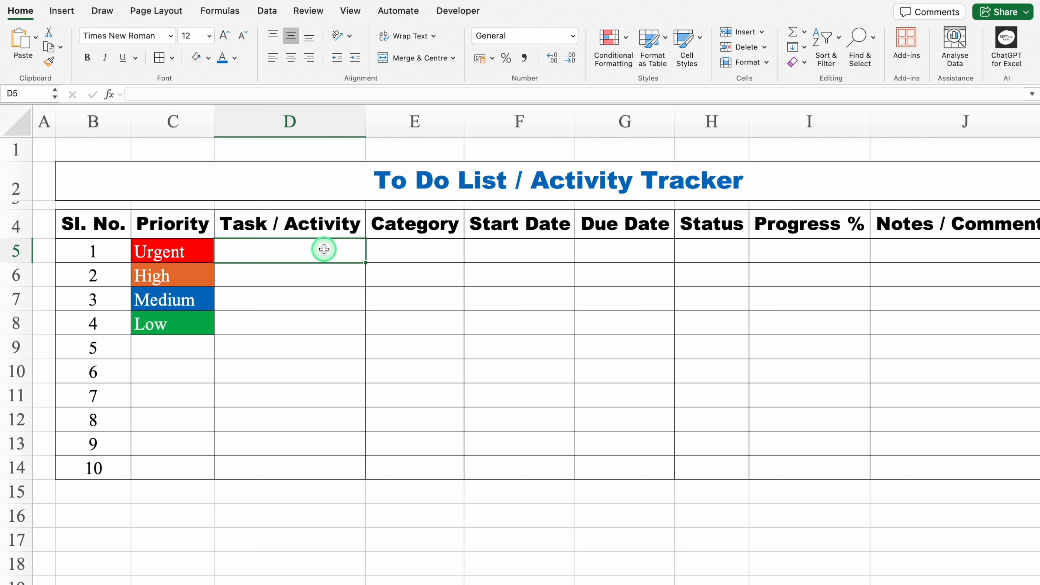
pyautogui.click(190, 245)
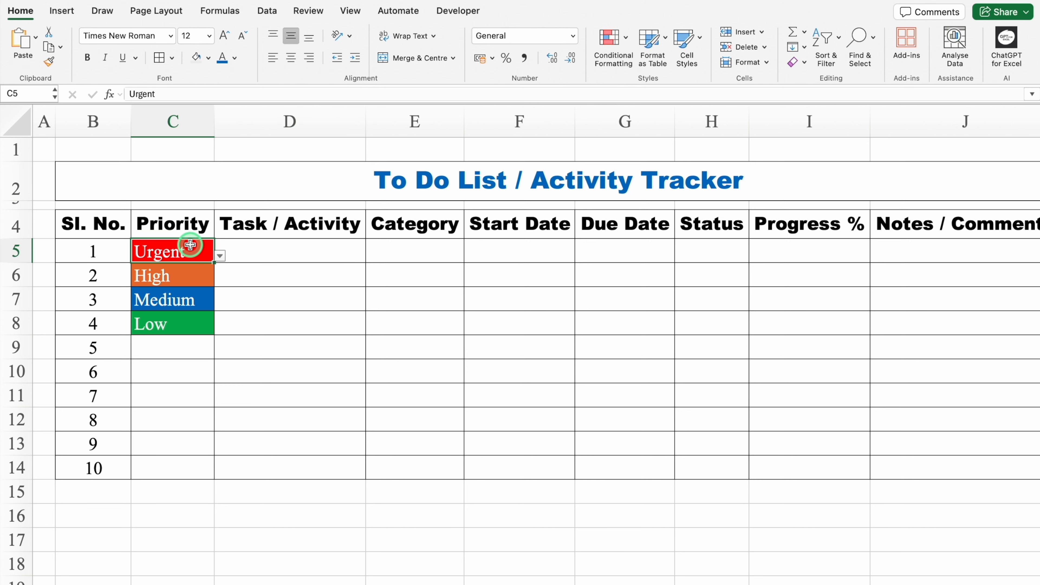
pyautogui.click(220, 255)
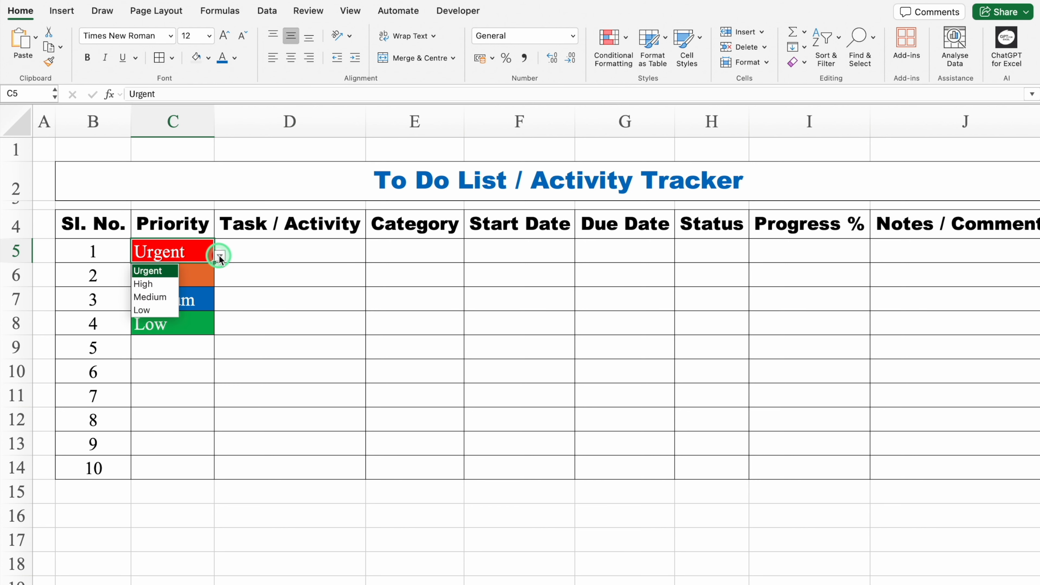
pyautogui.click(269, 253)
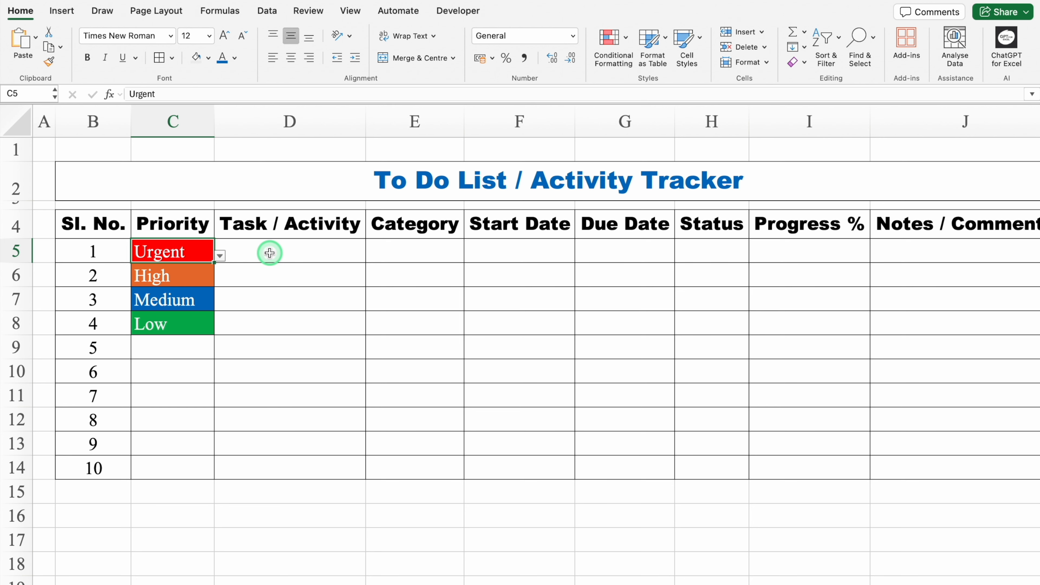
pyautogui.click(220, 255)
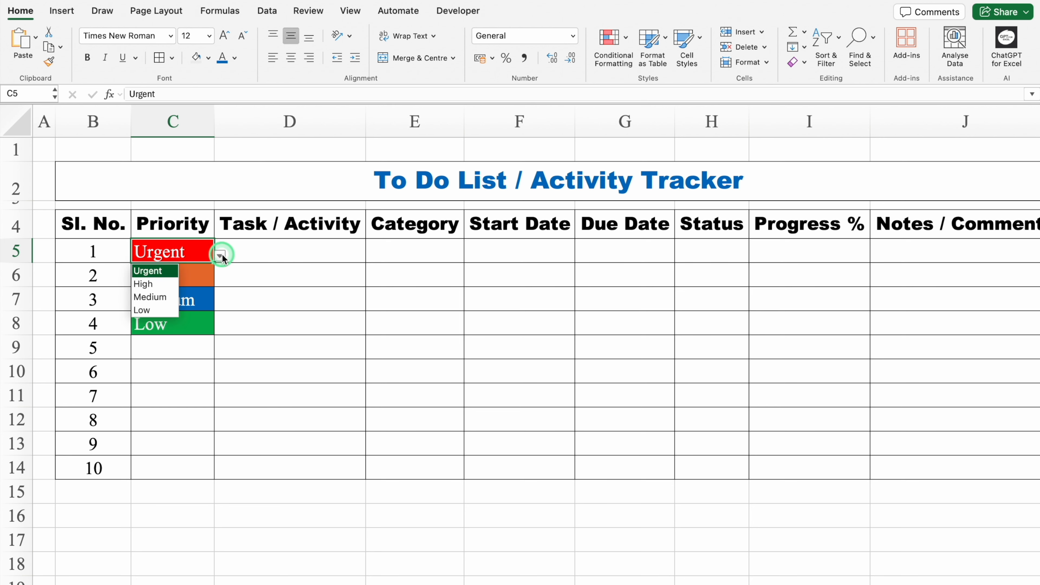
pyautogui.click(155, 284)
pyautogui.click(271, 253)
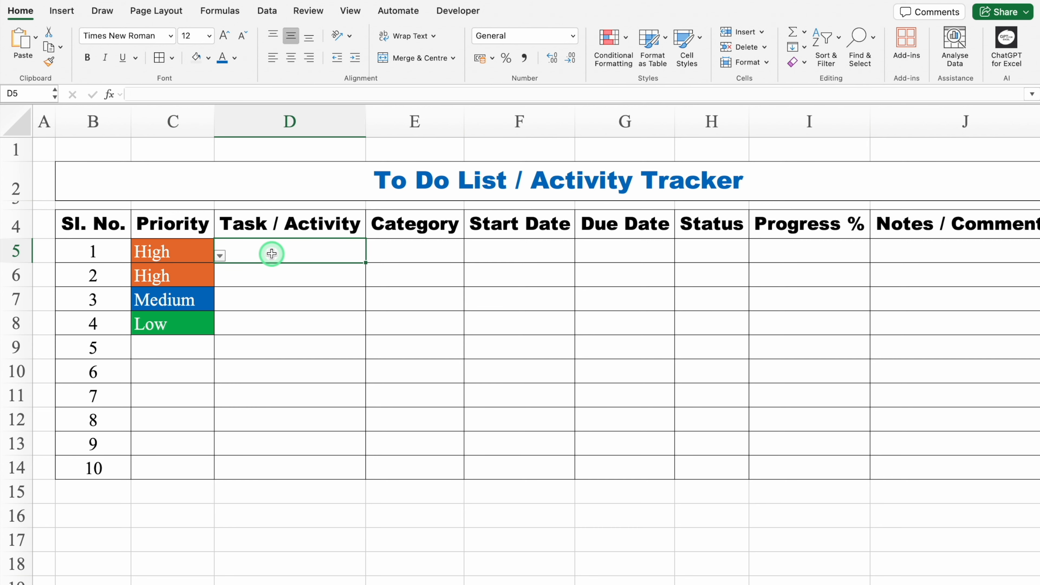
# On the Settings sheet, narrow the empty column E and fit the Priority column D to its contents
pyautogui.click(70, 575)
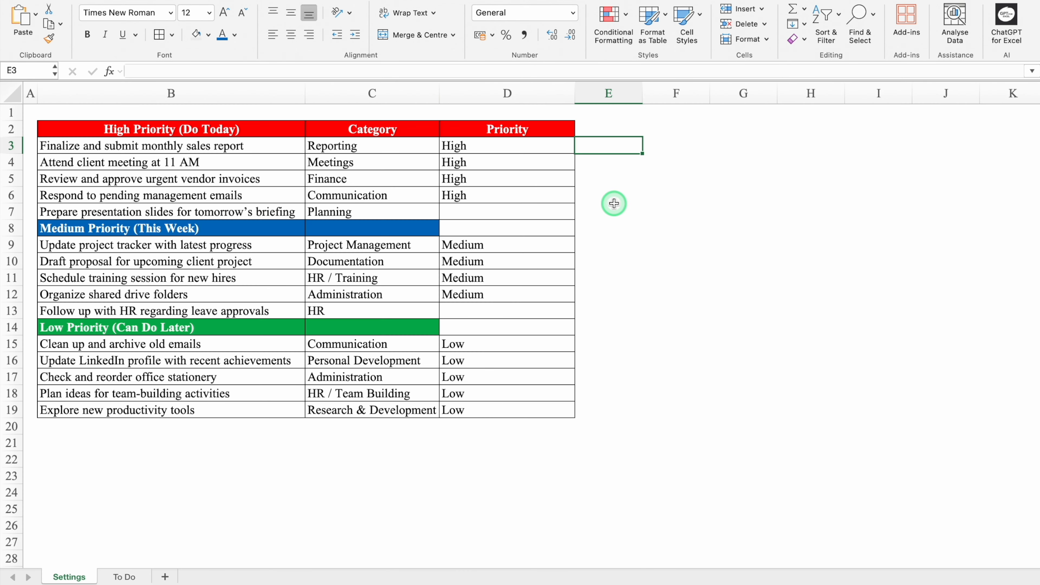
pyautogui.moveTo(640, 93); pyautogui.dragTo(591, 92)
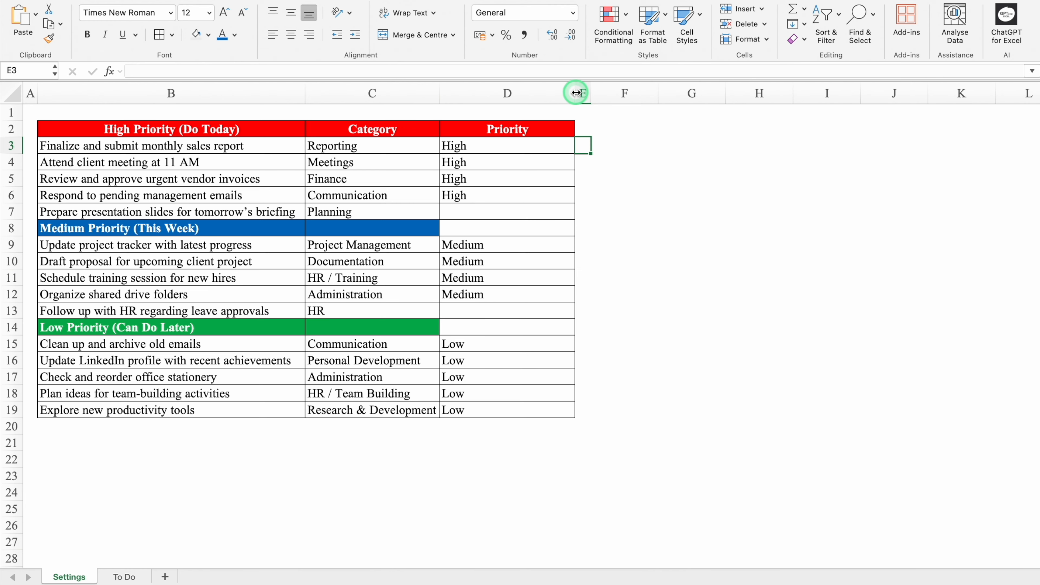
pyautogui.doubleClick(577, 93)
# In cell F3 of the Settings sheet, enter =FILTER($B:$B,D:D='To Do'!C5) to list the tasks matching the chosen priority
pyautogui.click(539, 142)
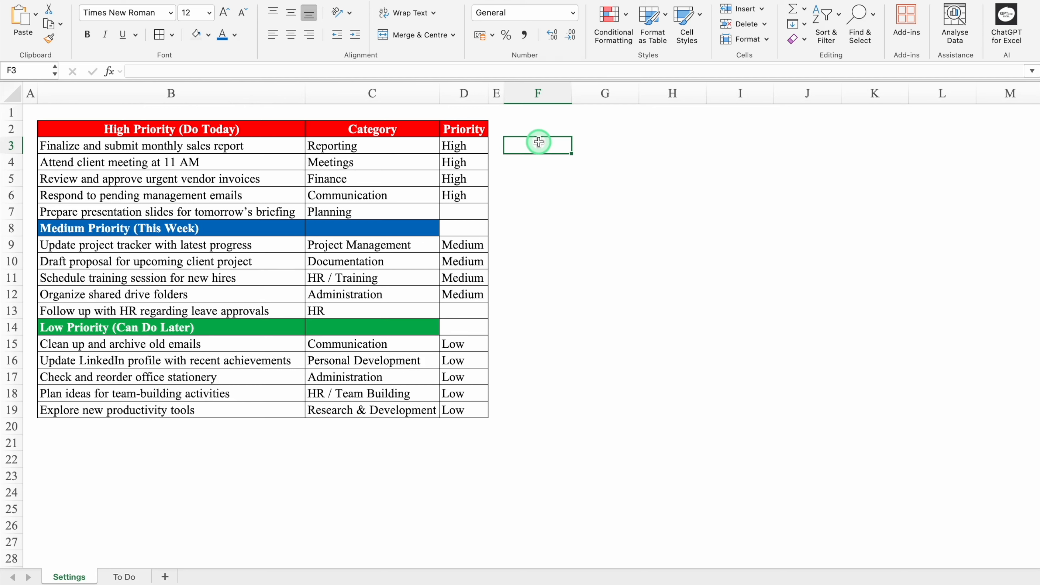
pyautogui.write('FILTER(')
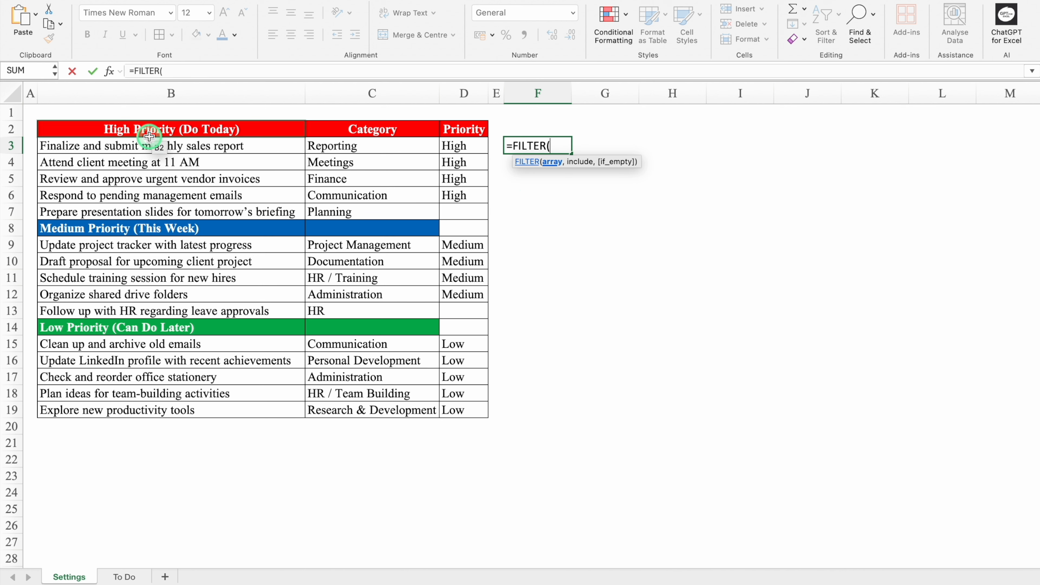
pyautogui.click(158, 85)
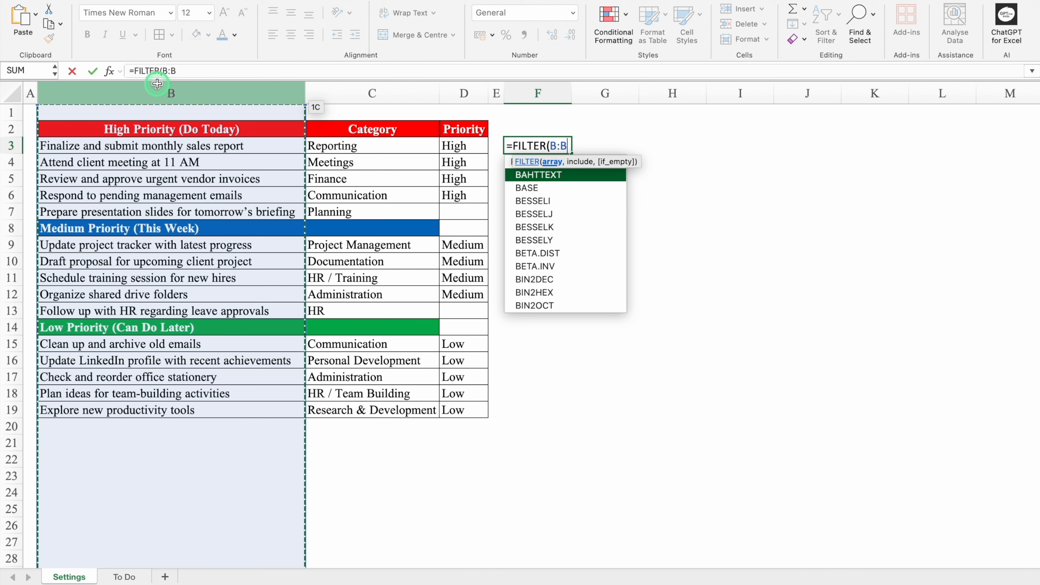
pyautogui.press('F4')
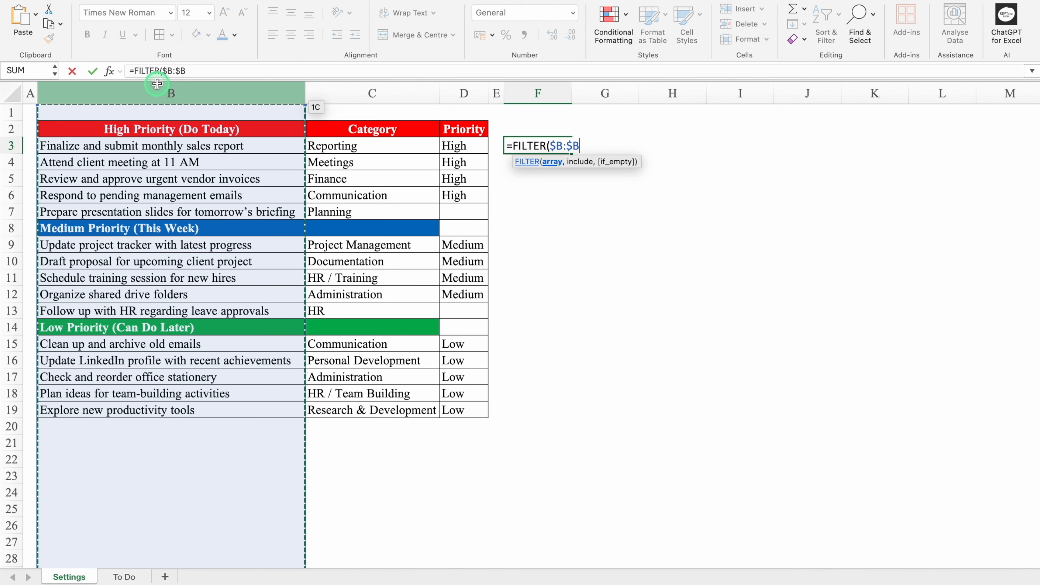
pyautogui.write(',')
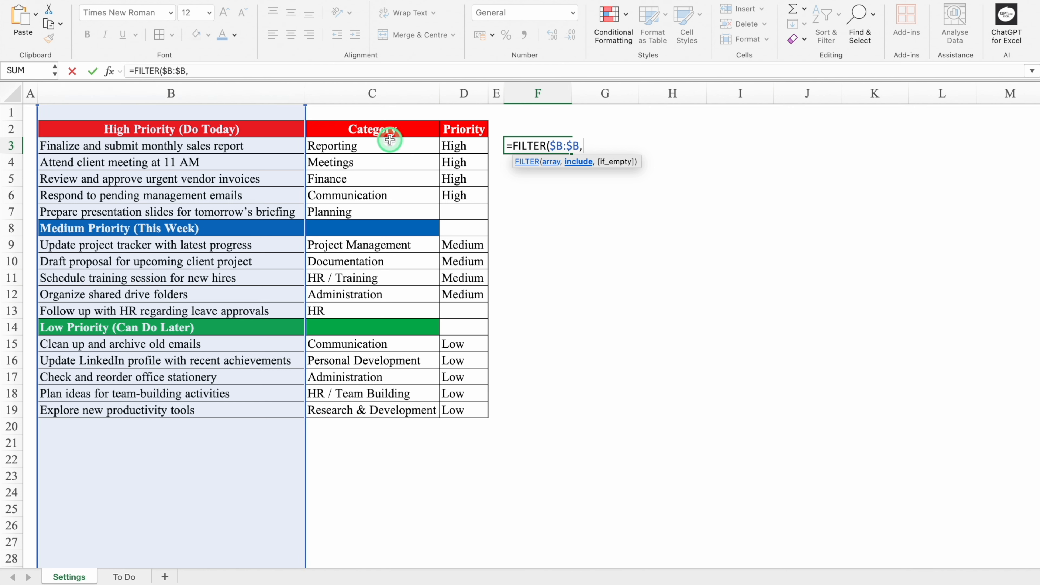
pyautogui.click(471, 91)
pyautogui.write('=')
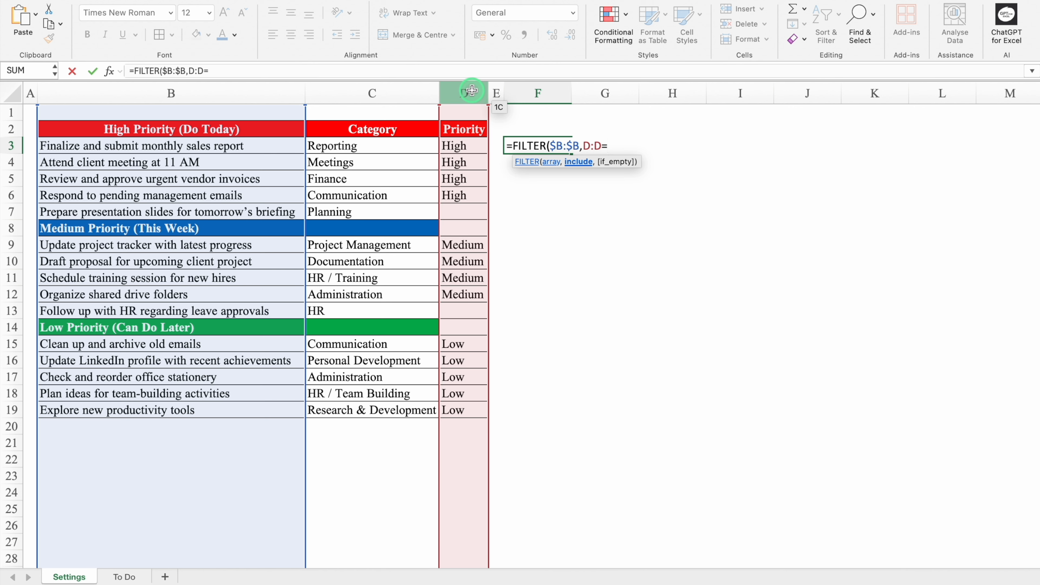
pyautogui.click(126, 576)
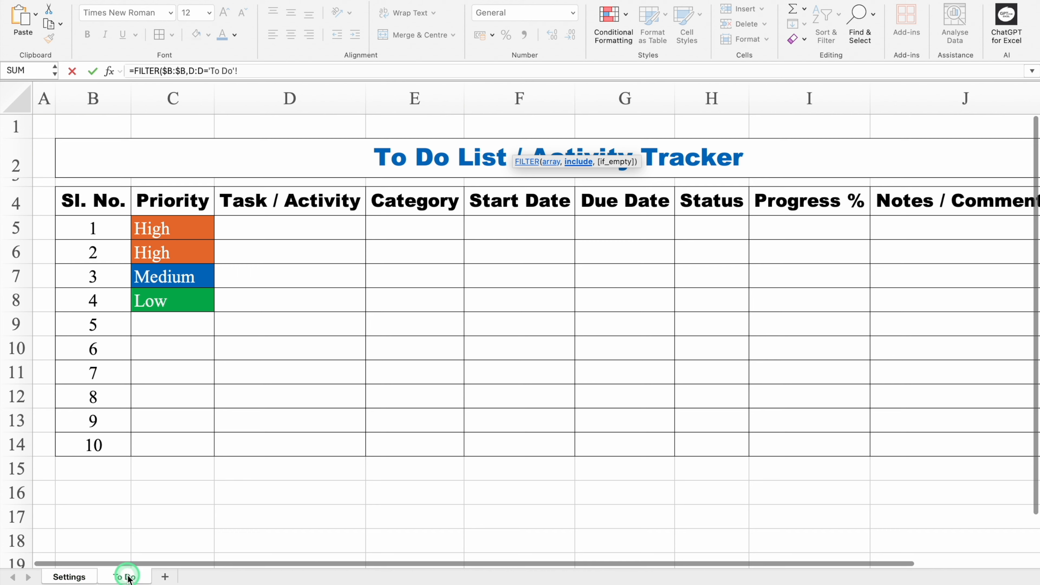
pyautogui.click(186, 231)
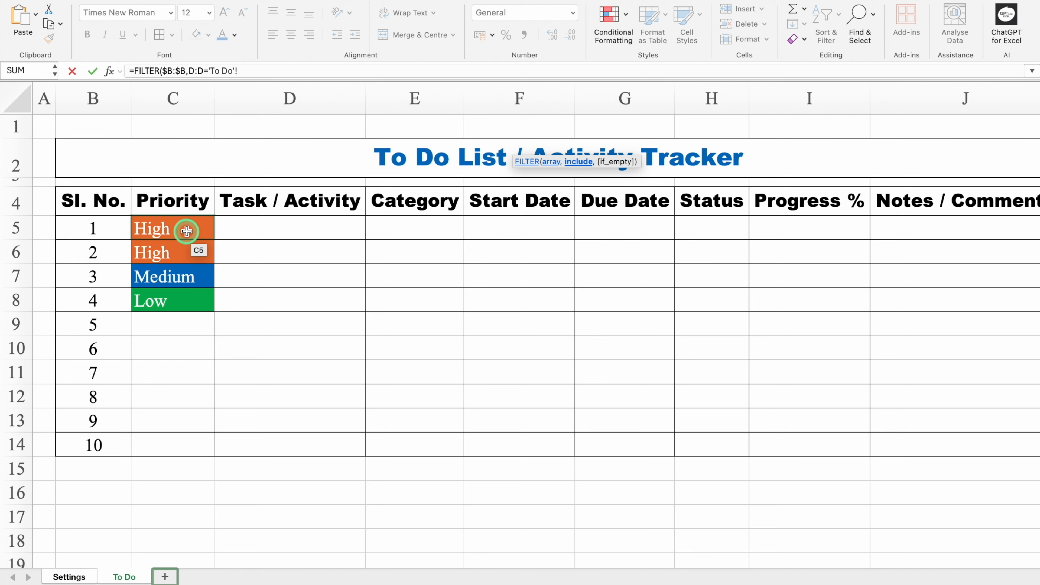
pyautogui.press('Return')
# Fit column F to its contents and check the task list the FILTER formula returns below F3
pyautogui.moveTo(572, 90); pyautogui.dragTo(572, 90)
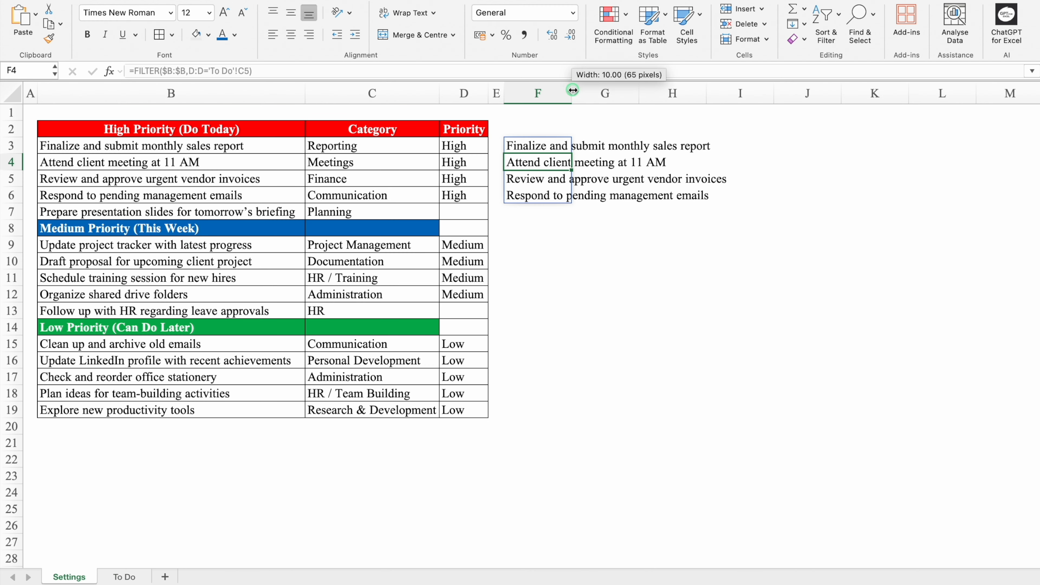
pyautogui.doubleClick(572, 89)
pyautogui.click(538, 145)
pyautogui.click(544, 166)
pyautogui.click(547, 176)
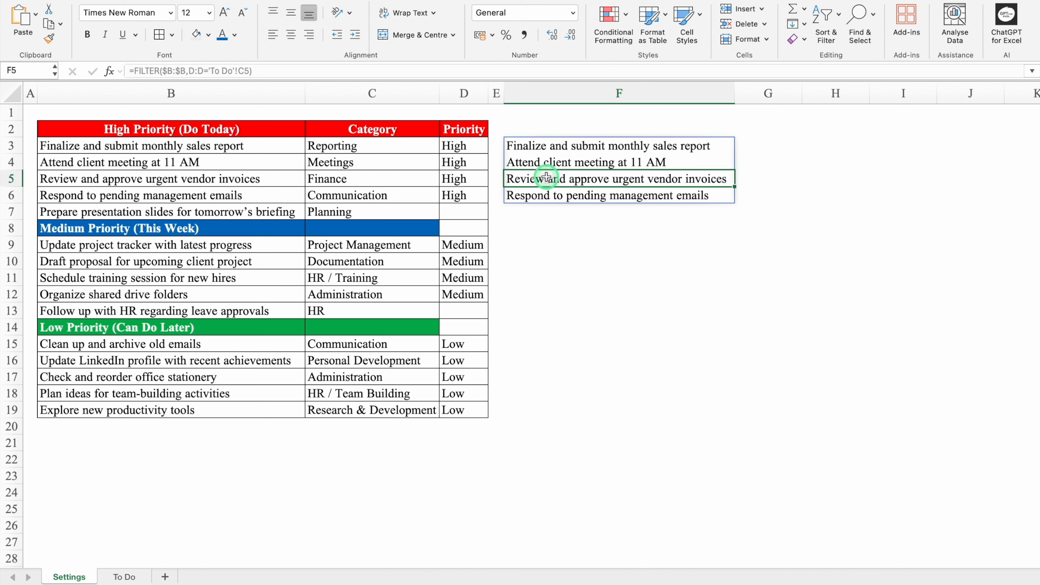
# Wrap the formula in F3 in TRANSPOSE, giving =TRANSPOSE(FILTER($B:$B,D:D='To Do'!C5)), so the tasks run across the row
pyautogui.doubleClick(529, 145)
pyautogui.click(511, 146)
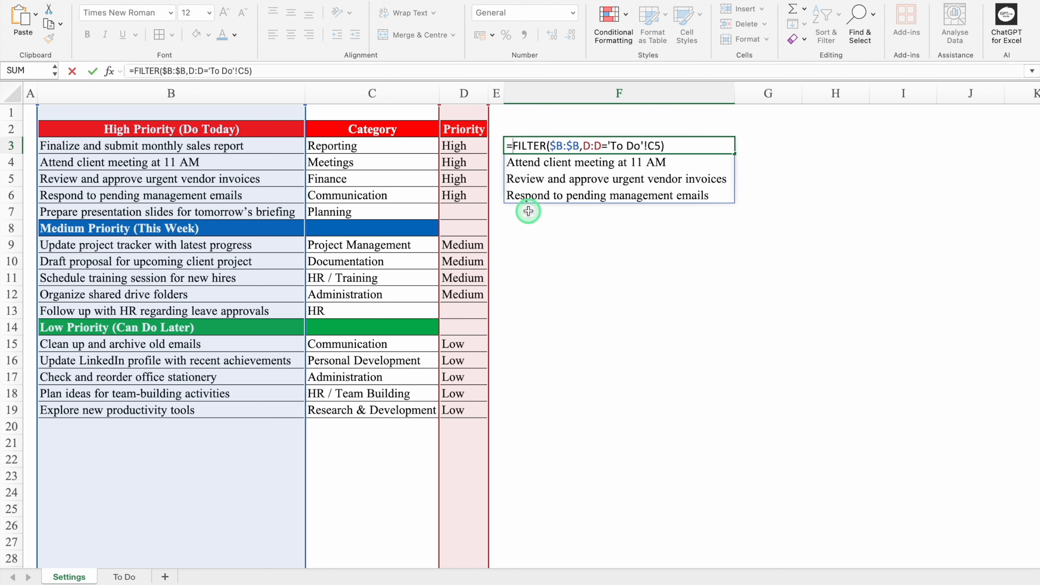
pyautogui.write('TRAN')
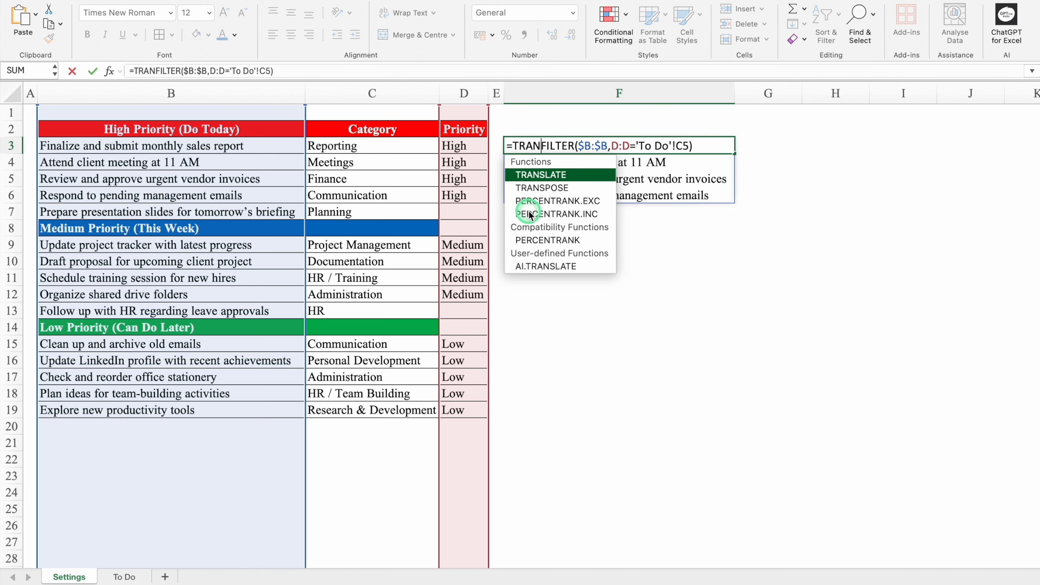
pyautogui.doubleClick(576, 188)
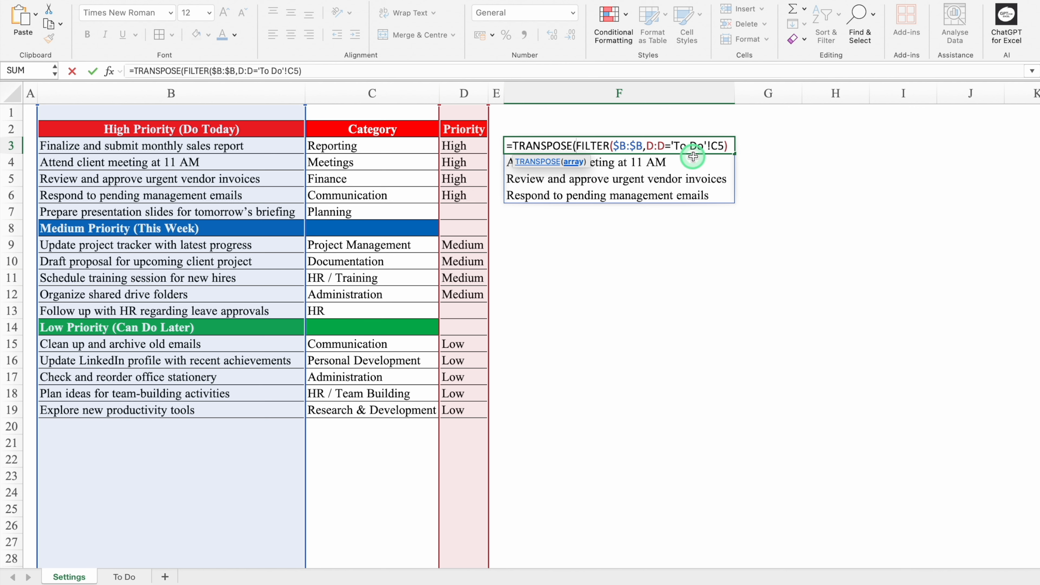
pyautogui.click(728, 145)
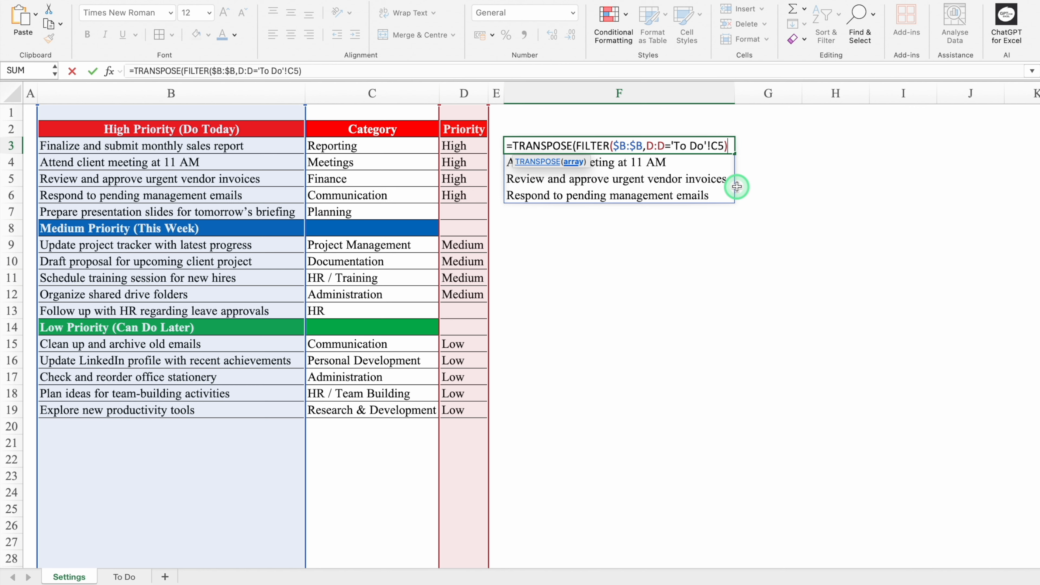
pyautogui.write(')')
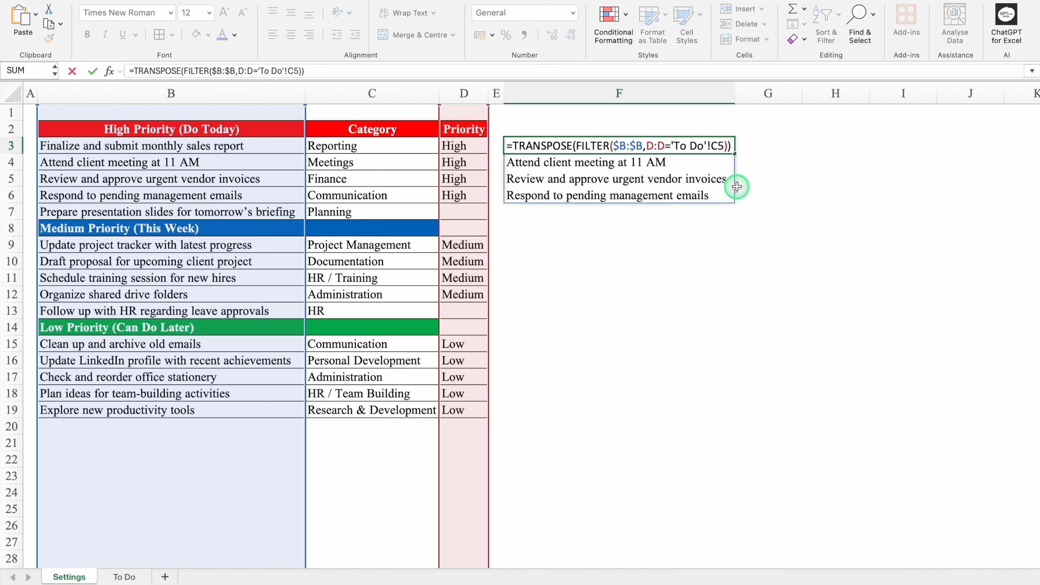
pyautogui.press('Return')
pyautogui.press('Up')
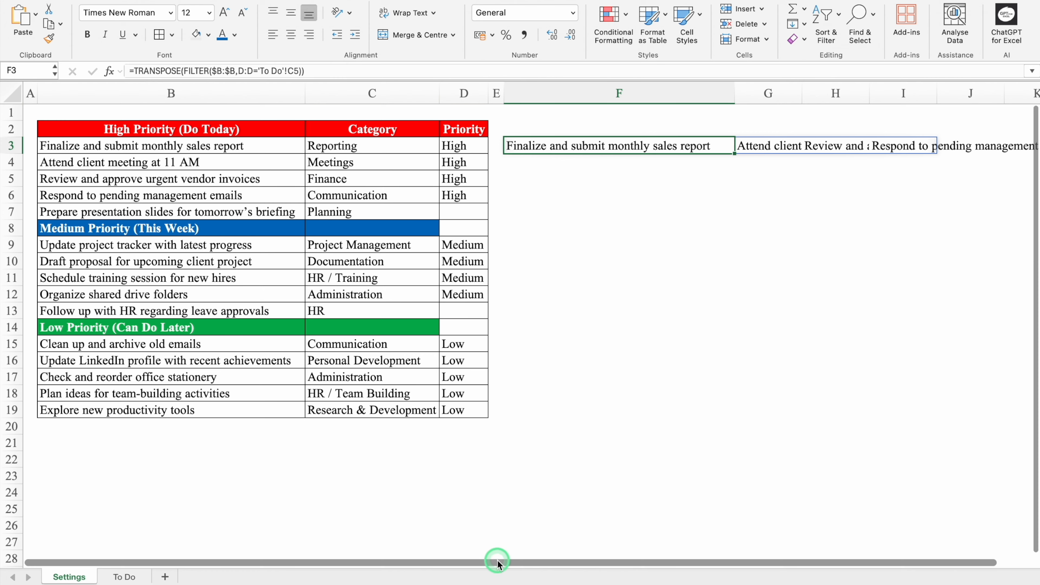
# Copy the F3 formula down column F to row 19 of the Settings sheet
pyautogui.moveTo(498, 563); pyautogui.dragTo(652, 557)
pyautogui.moveTo(703, 153); pyautogui.dragTo(692, 420)
pyautogui.click(588, 212)
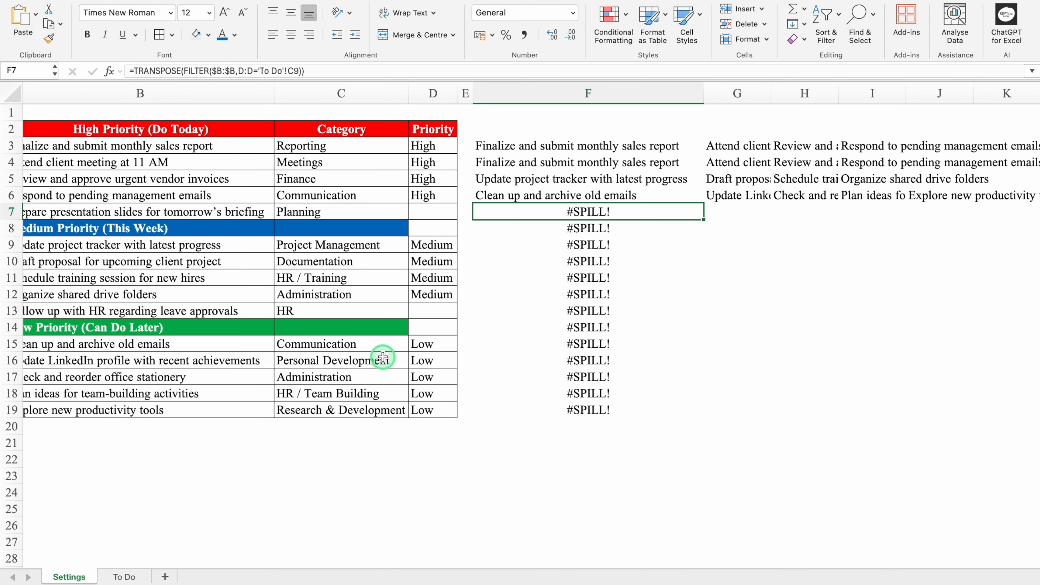
# On the To Do sheet, keep serial number 1 as High and set the priority of serial number 2 to Medium
pyautogui.click(125, 574)
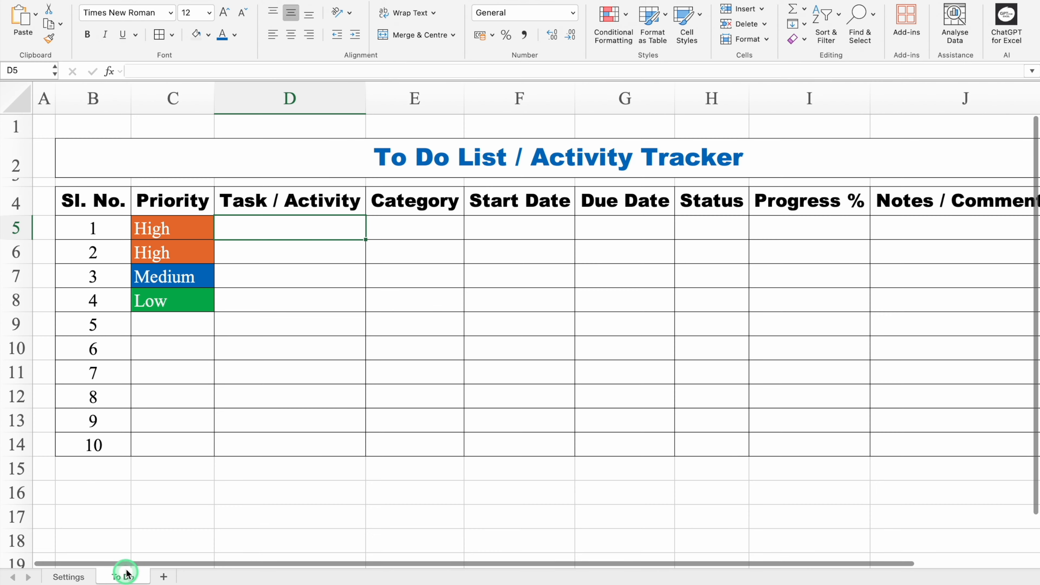
pyautogui.click(193, 225)
pyautogui.click(220, 233)
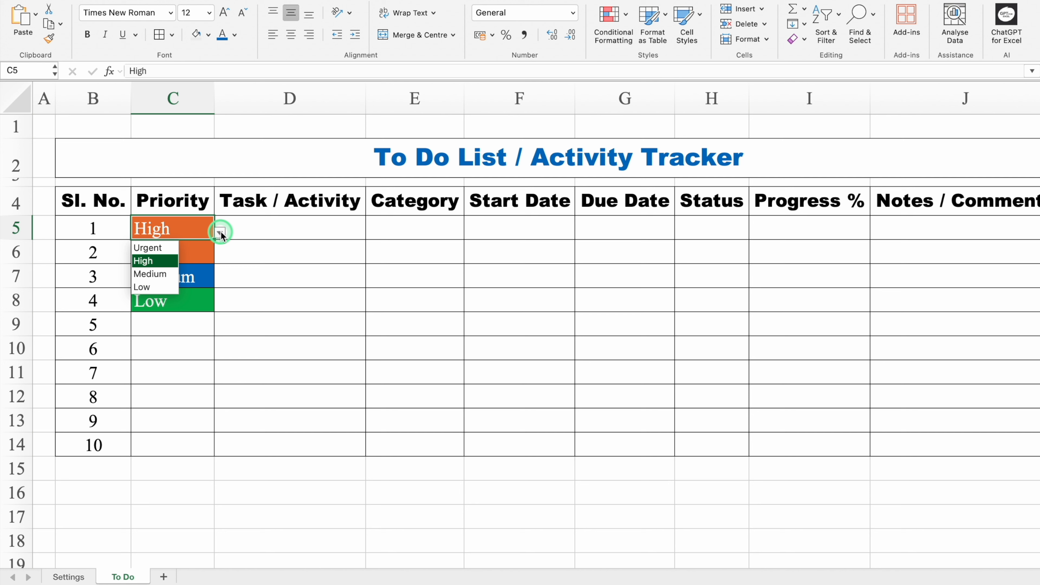
pyautogui.click(183, 247)
pyautogui.click(183, 248)
pyautogui.click(220, 257)
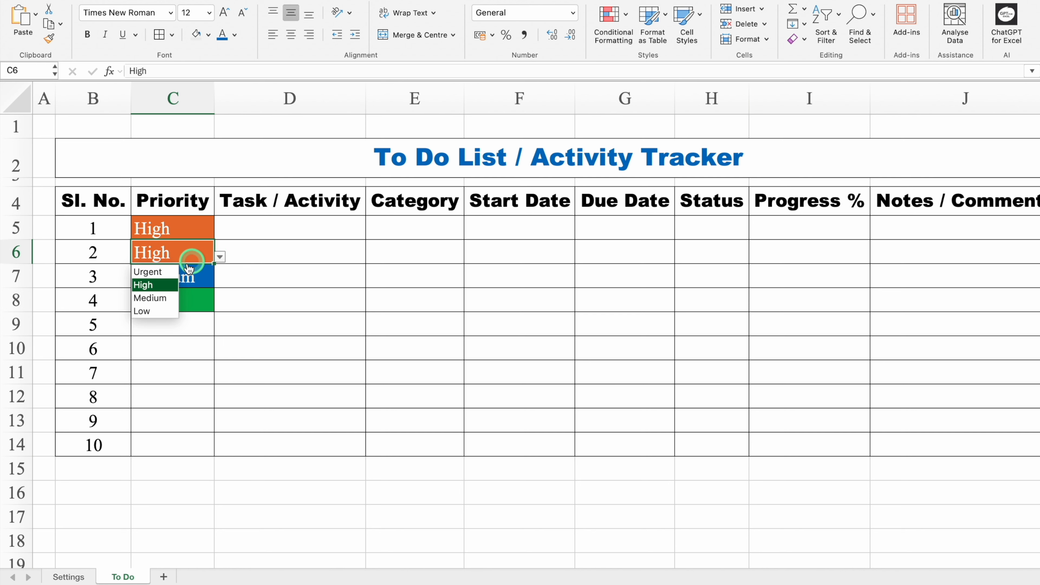
pyautogui.click(158, 298)
# Set the priority of serial number 3 to Low and fill it down to serial number 10
pyautogui.click(174, 276)
pyautogui.click(214, 275)
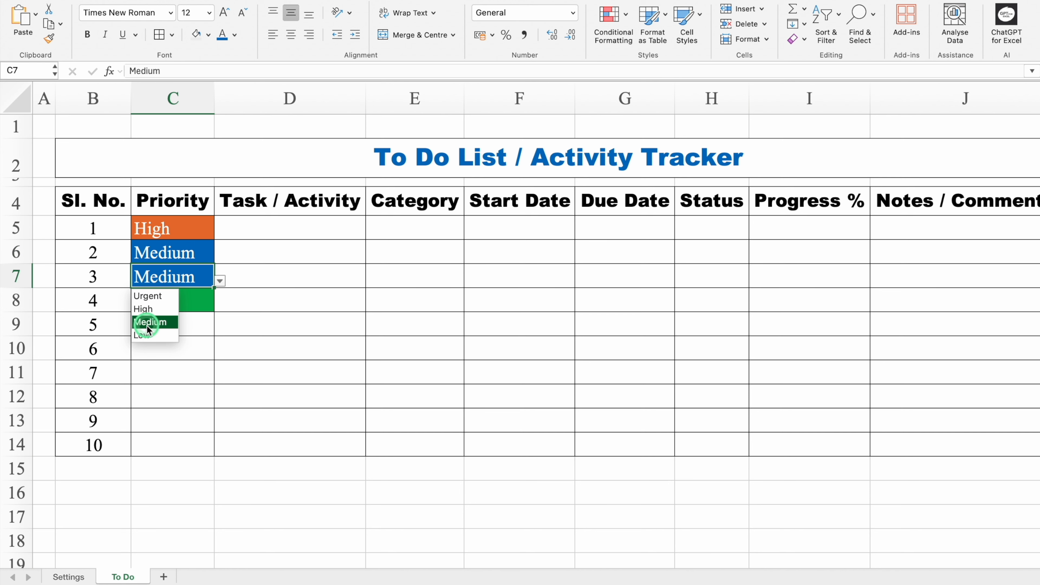
pyautogui.click(152, 334)
pyautogui.moveTo(211, 288); pyautogui.dragTo(212, 455)
pyautogui.click(334, 473)
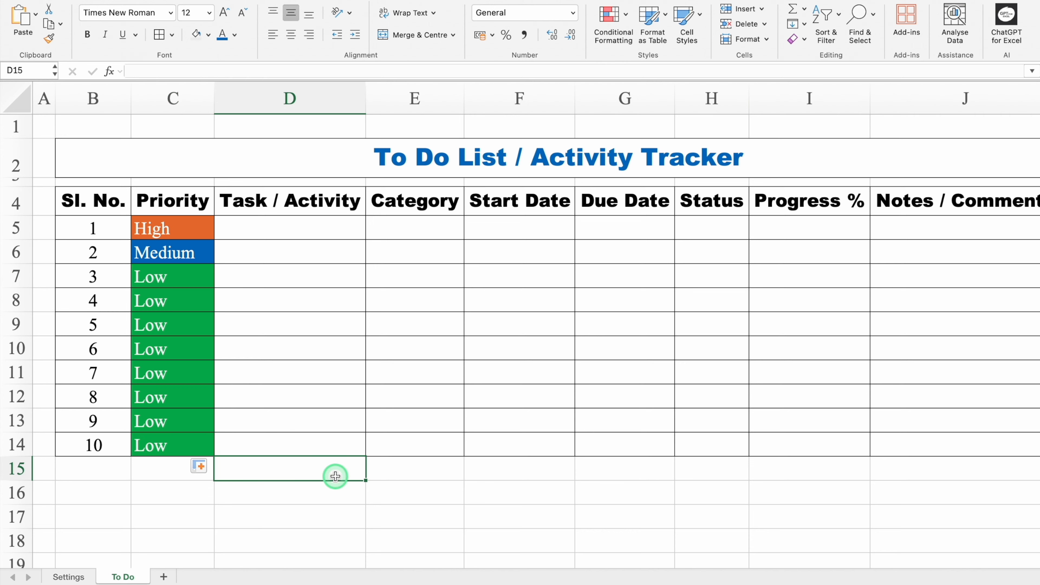
# Try extending the Low priority from C14 to C22, check the task formulas on the Settings sheet, and undo the extension
pyautogui.click(78, 575)
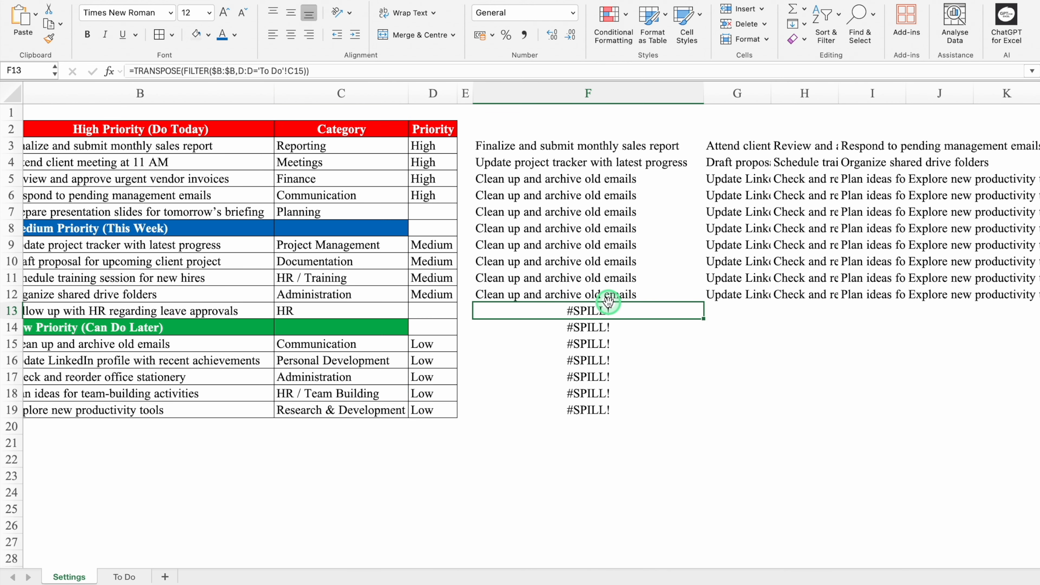
pyautogui.click(124, 575)
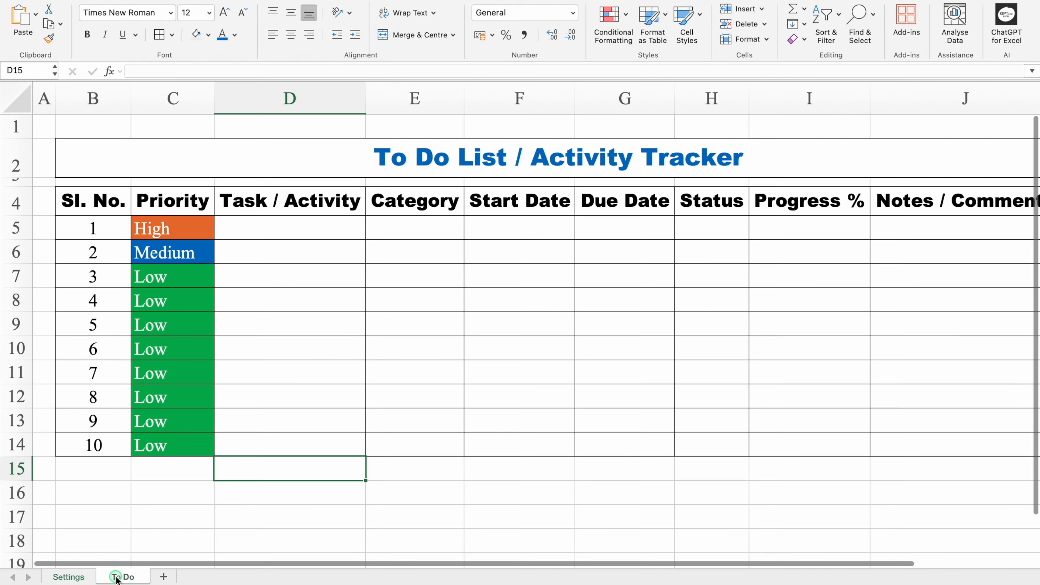
pyautogui.click(181, 450)
pyautogui.moveTo(214, 456); pyautogui.dragTo(210, 491)
pyautogui.click(69, 576)
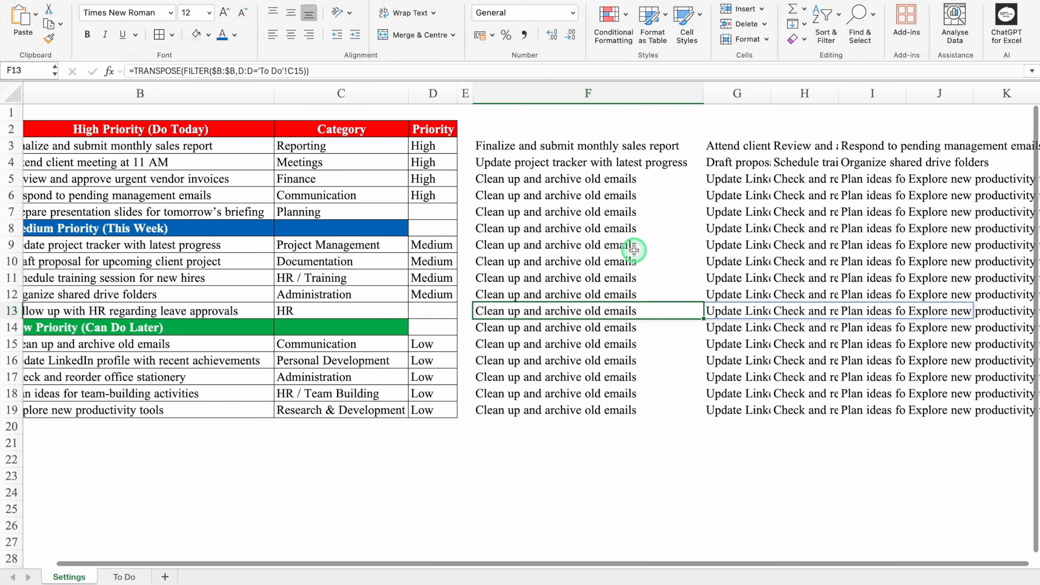
pyautogui.click(124, 576)
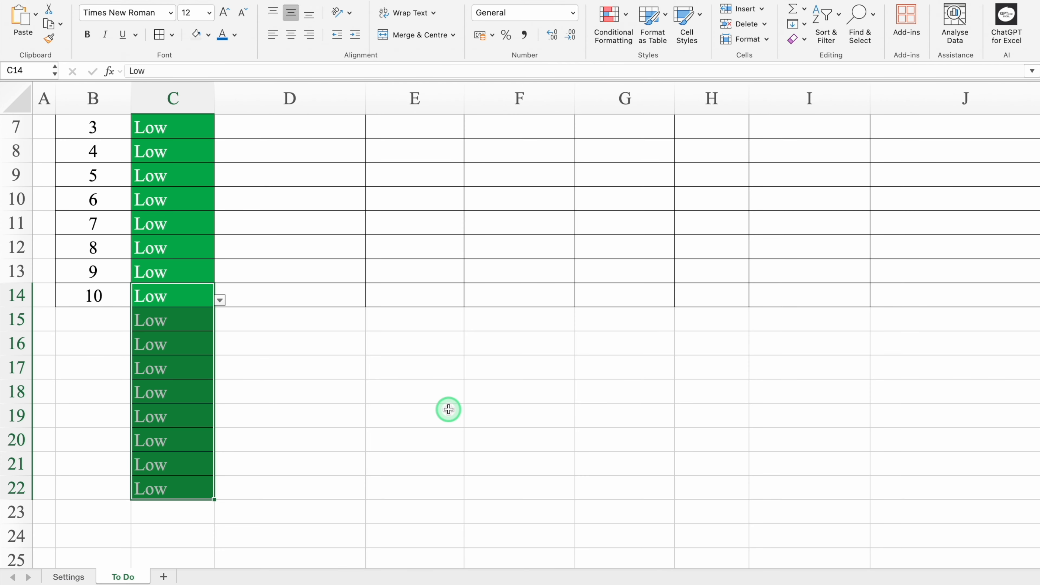
pyautogui.moveTo(1031, 308); pyautogui.dragTo(1031, 166)
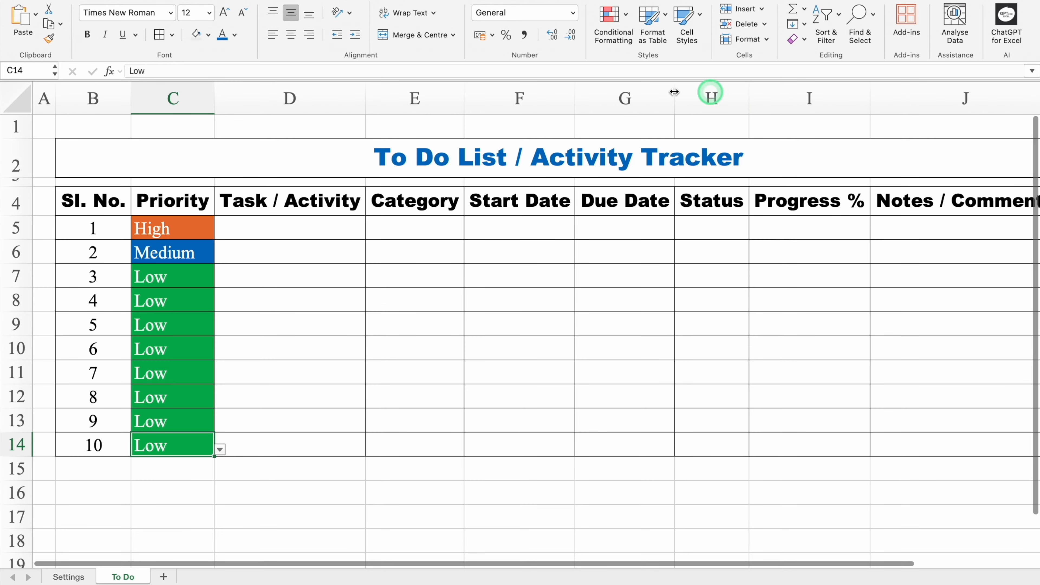
# Hide the To Do sheet's gridlines and fill the header row B4:J4 with golden orange
pyautogui.click(349, 11)
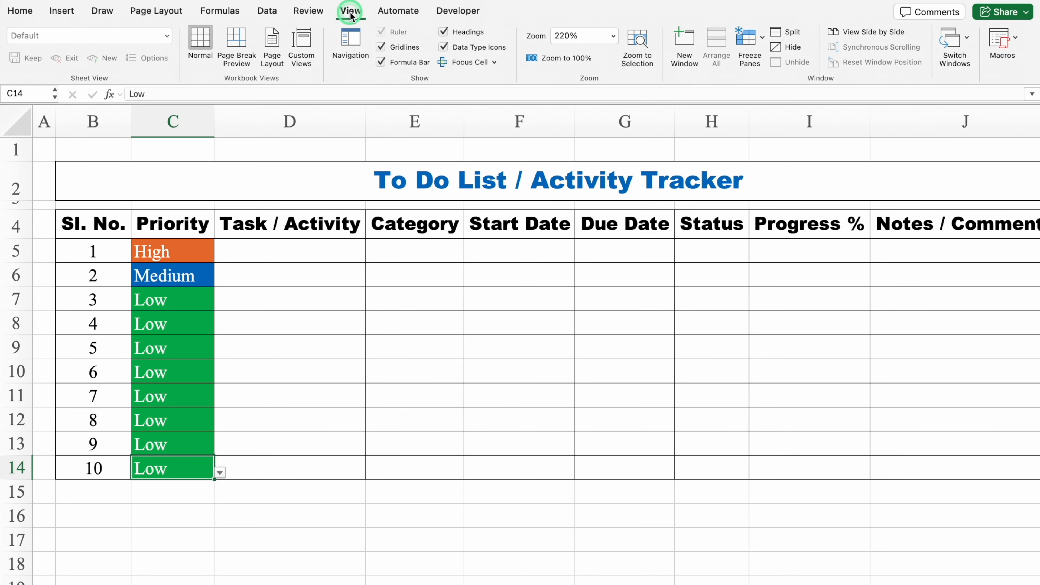
pyautogui.click(387, 47)
pyautogui.click(106, 220)
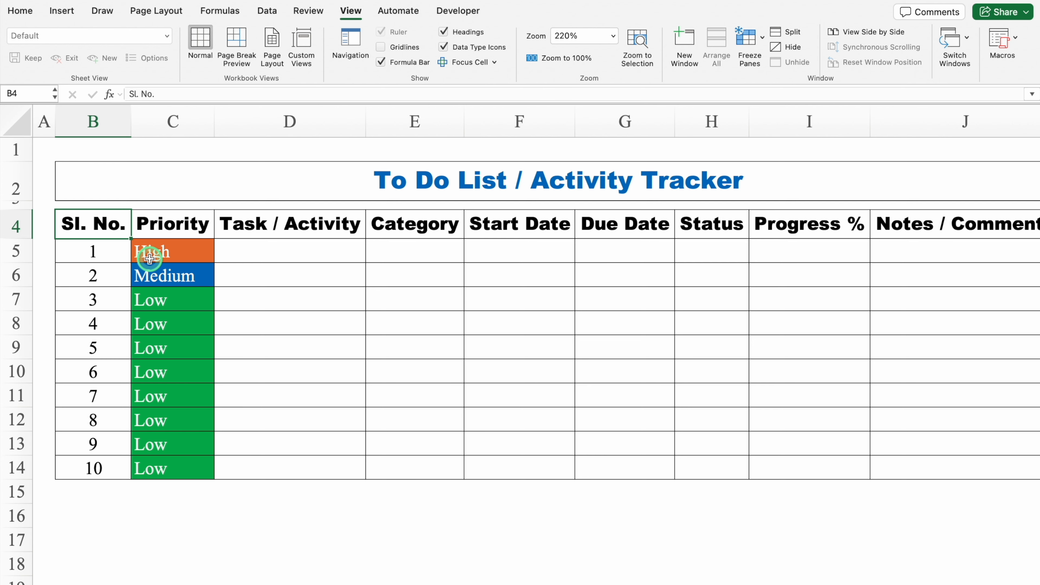
pyautogui.hotkey('ctrl', 'shift', 'Right')
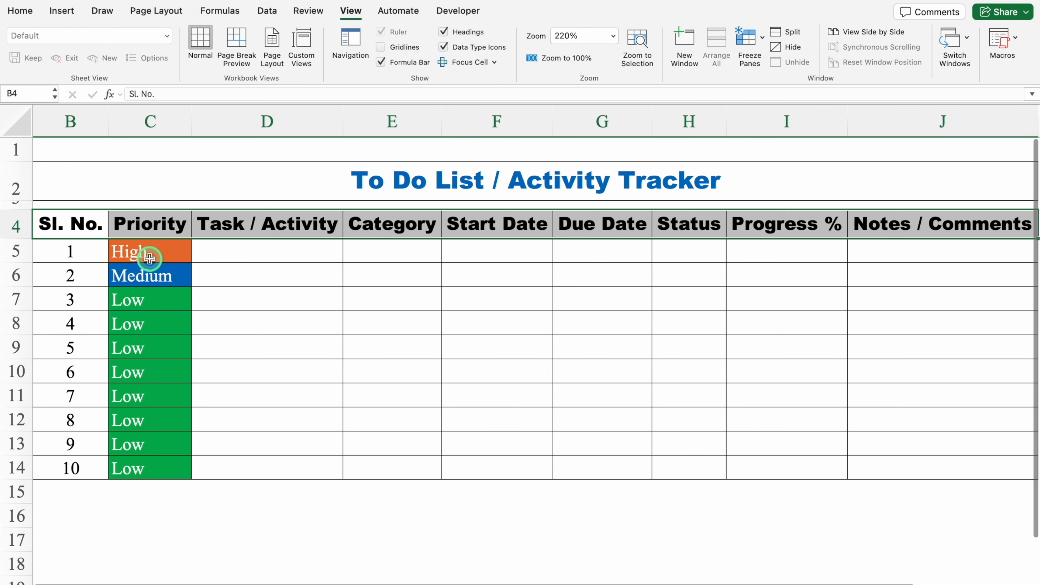
pyautogui.click(19, 10)
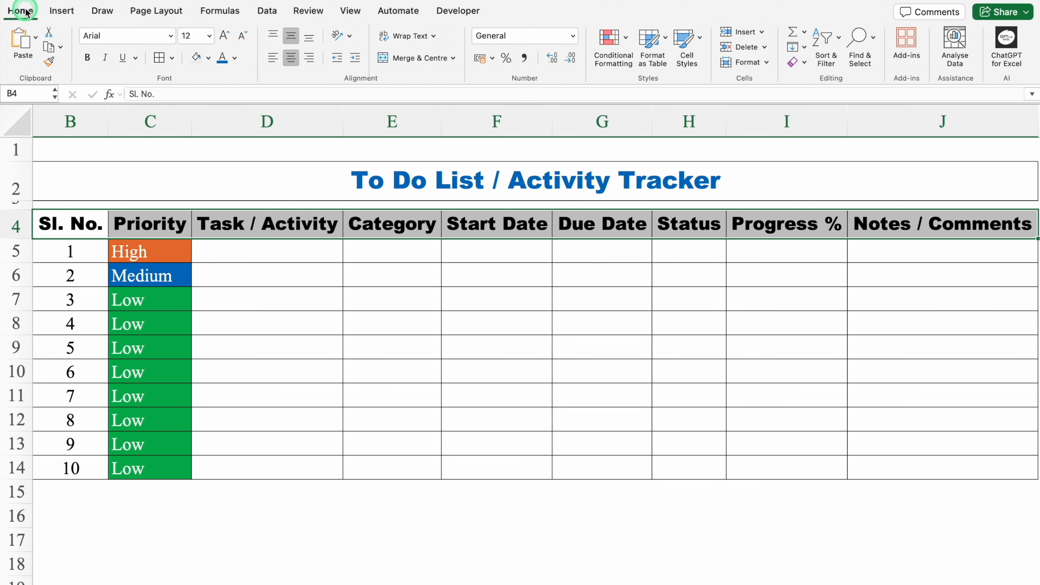
pyautogui.click(209, 57)
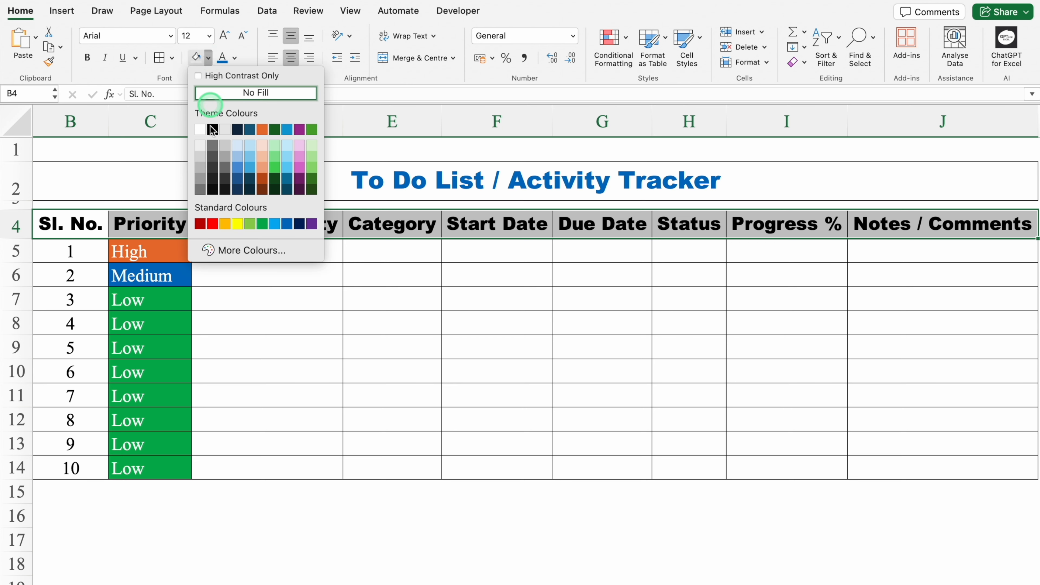
pyautogui.click(224, 224)
pyautogui.click(268, 251)
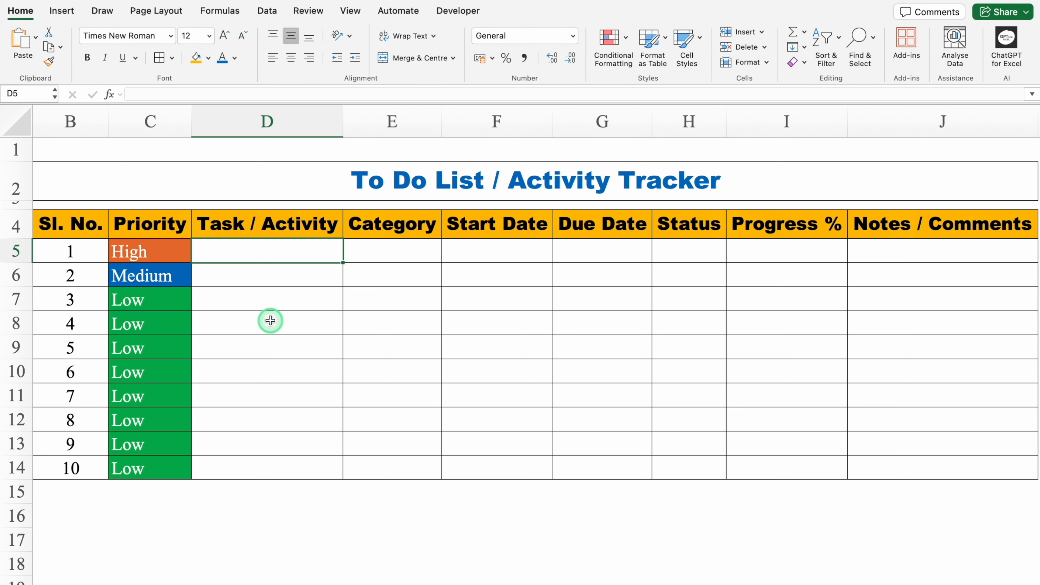
# Open data validation for the Task / Activity cells D5:D14 and allow only values from a list
pyautogui.moveTo(280, 250); pyautogui.dragTo(288, 463)
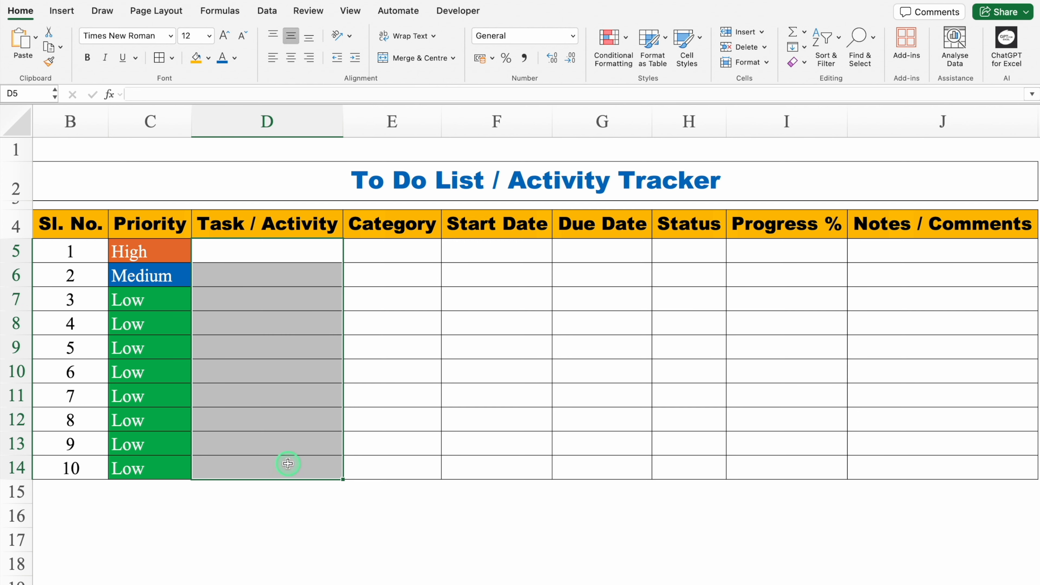
pyautogui.click(268, 11)
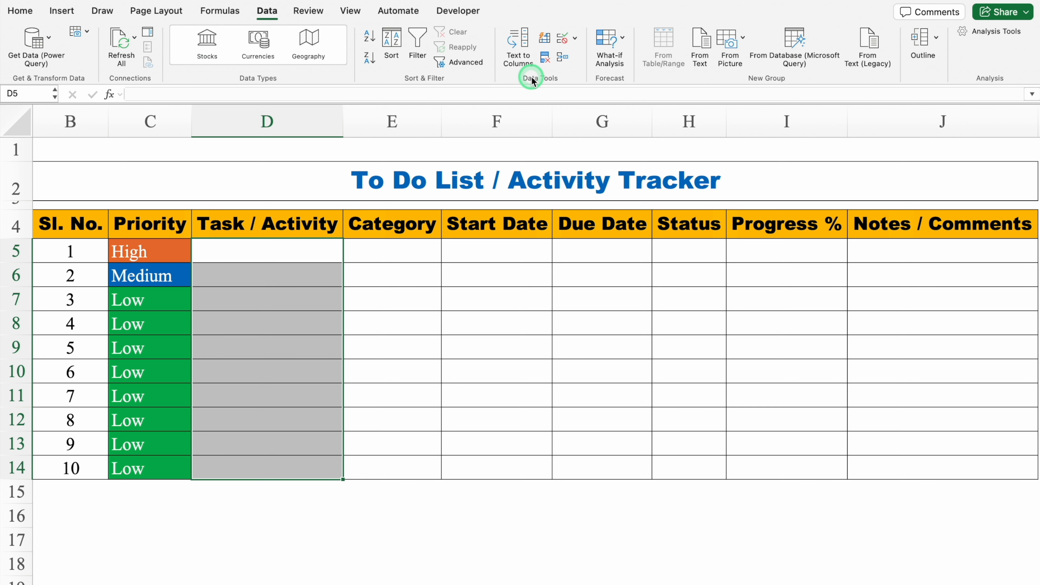
pyautogui.click(574, 38)
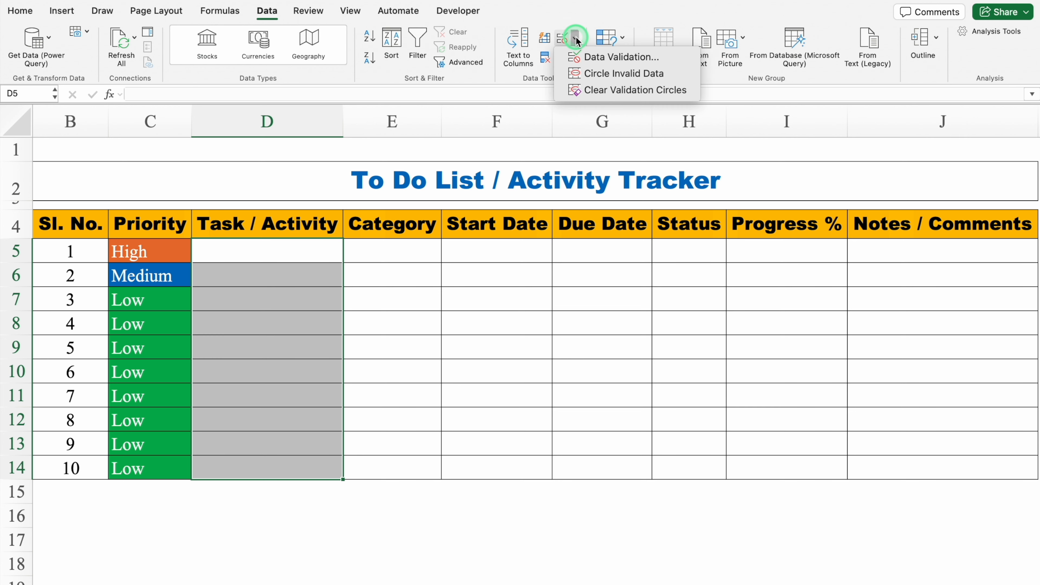
pyautogui.click(613, 56)
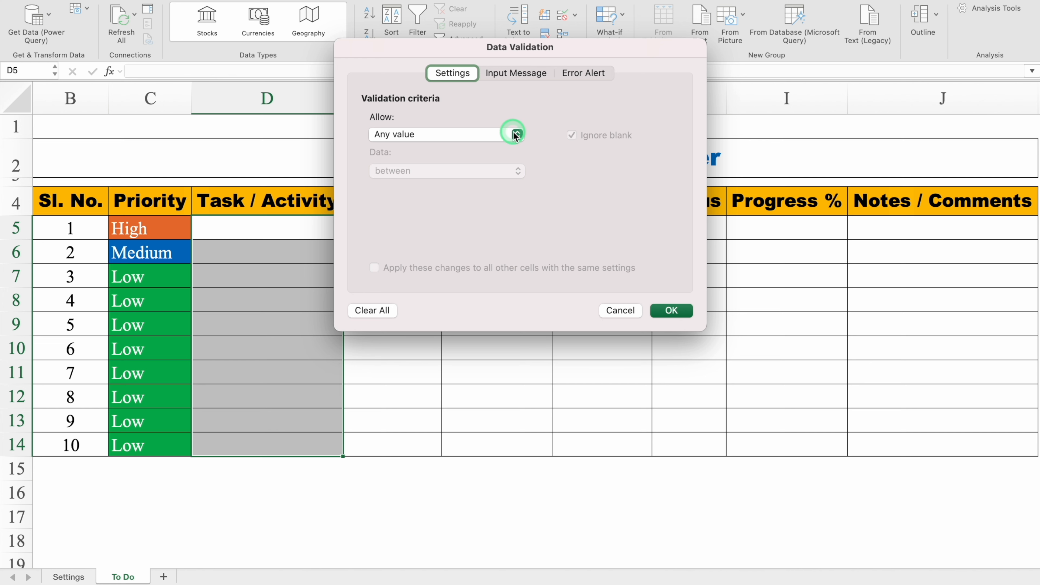
pyautogui.click(516, 157)
pyautogui.click(441, 180)
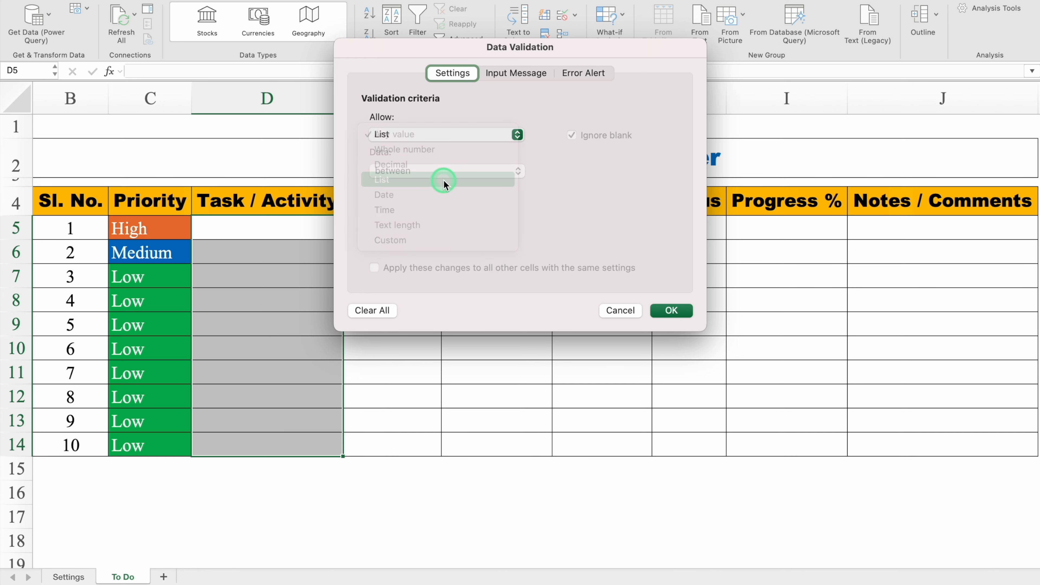
# Set the validation source to the spilled task range =Settings!$F$3# and apply it to D5:D14
pyautogui.click(448, 206)
pyautogui.click(665, 207)
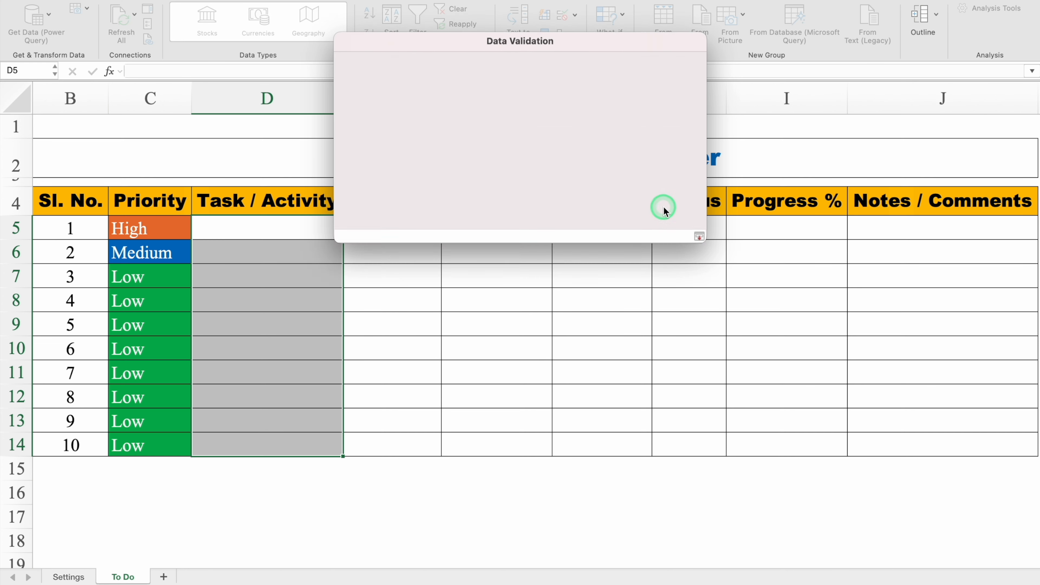
pyautogui.click(70, 576)
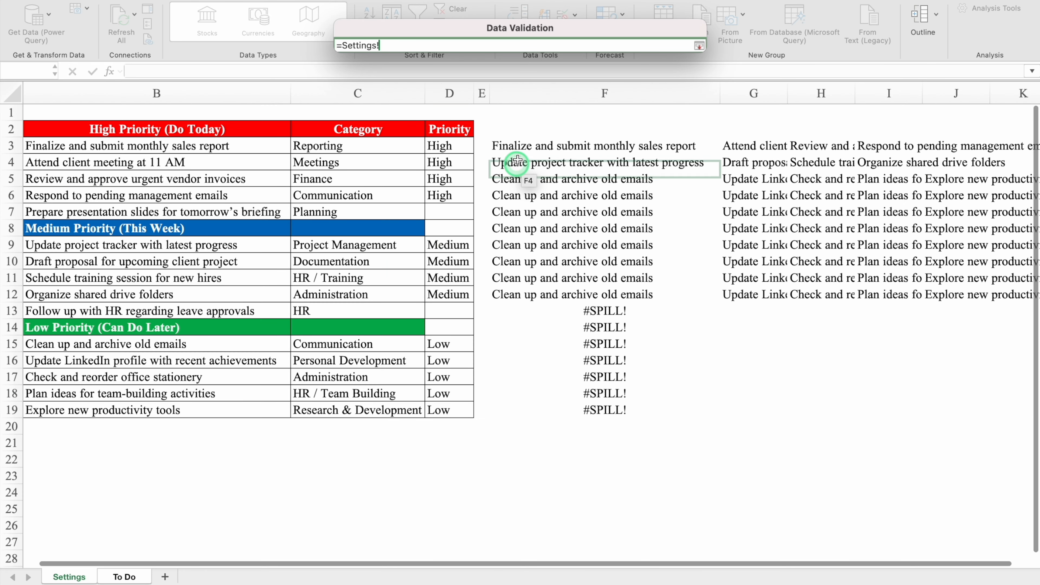
pyautogui.click(516, 146)
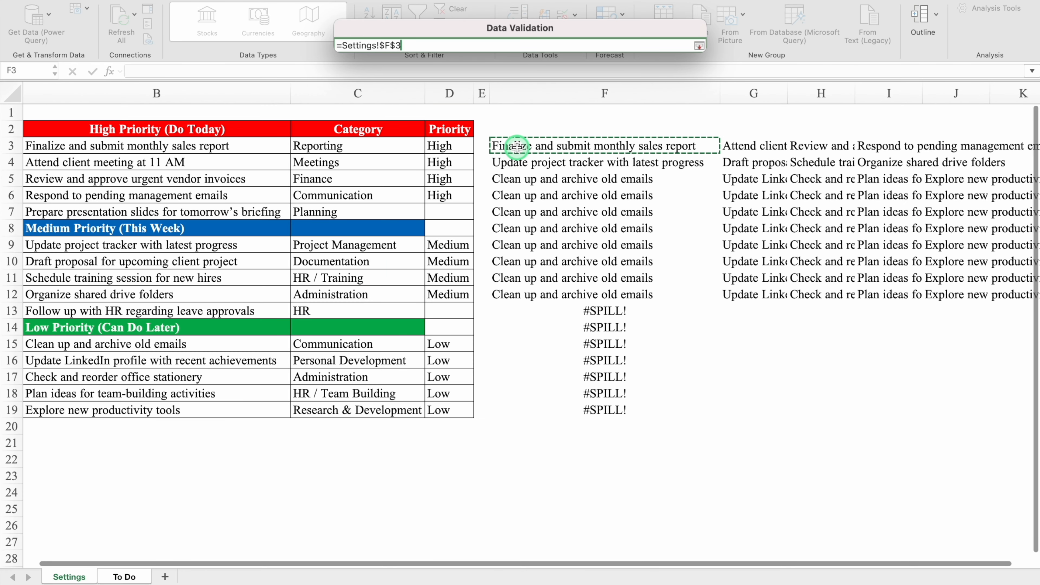
pyautogui.write('#')
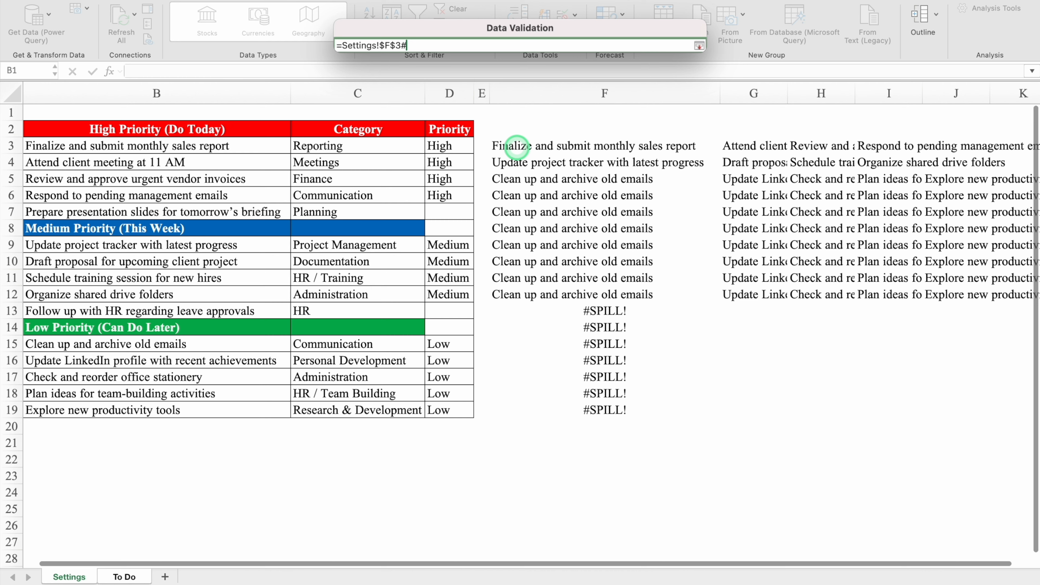
pyautogui.click(699, 45)
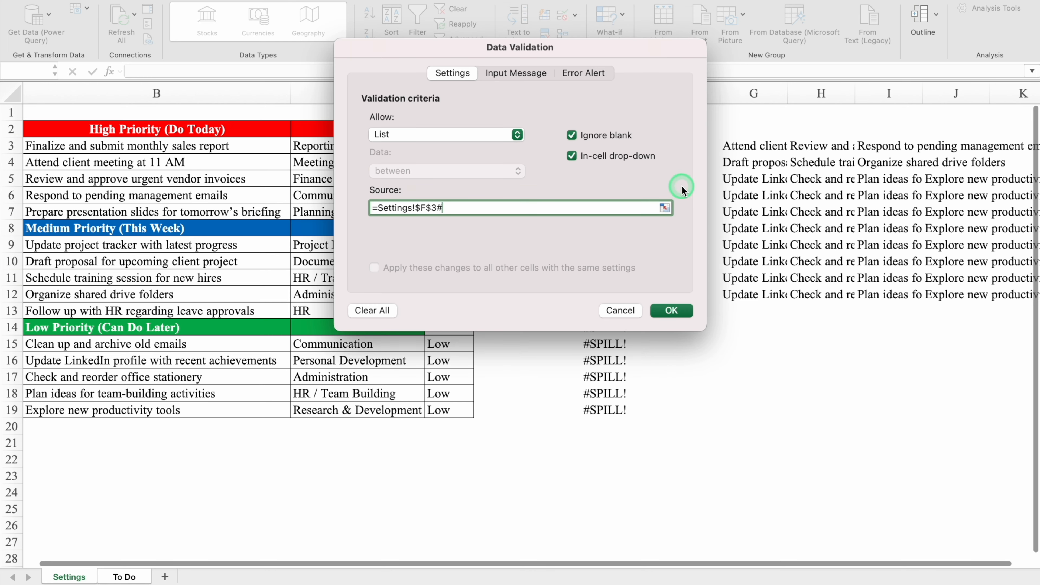
pyautogui.click(674, 311)
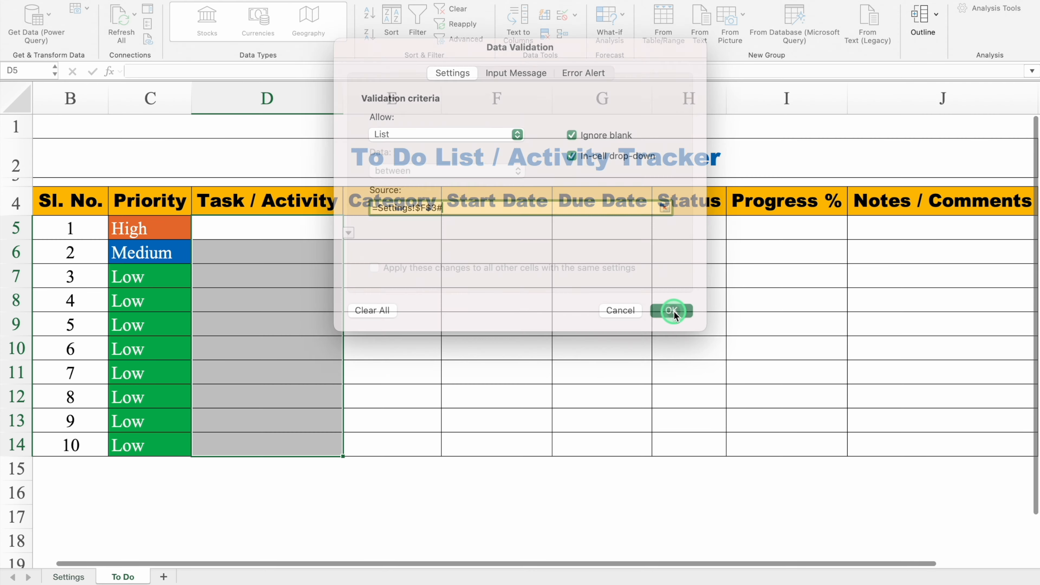
# Check the task drop-down in D5 for the High priority and change the priority of serial number 1 to Medium
pyautogui.click(348, 233)
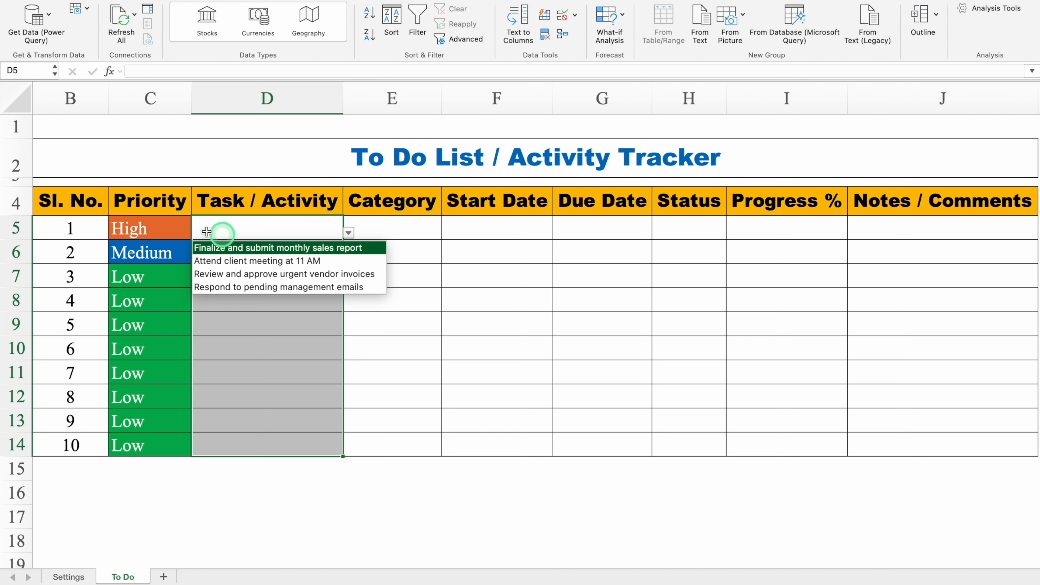
pyautogui.click(169, 224)
pyautogui.click(197, 233)
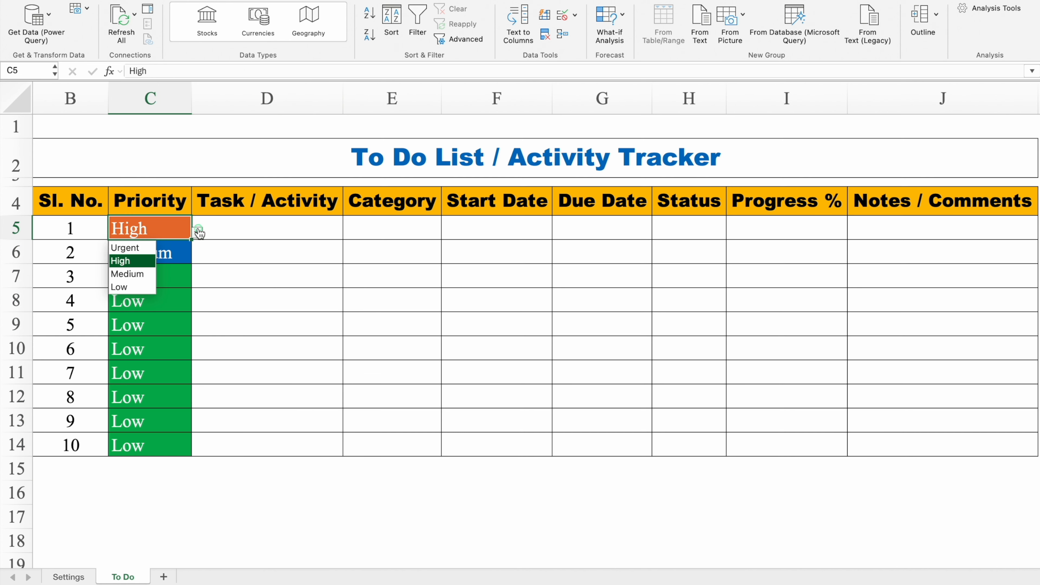
pyautogui.click(128, 274)
# Choose "Update project tracker with latest progress" as the task for serial number 1 and autofit column D
pyautogui.click(346, 229)
pyautogui.click(348, 232)
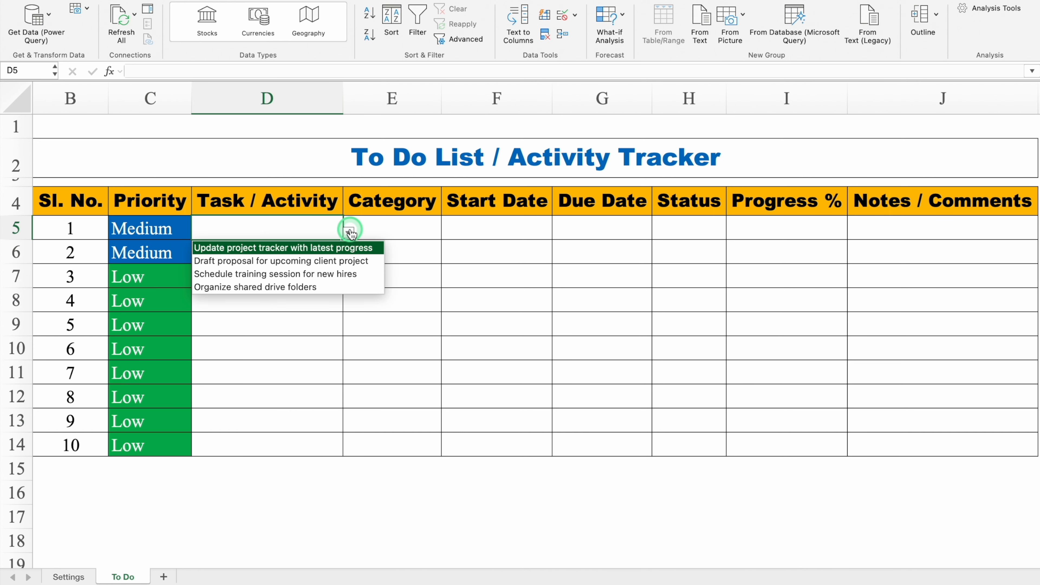
pyautogui.click(286, 248)
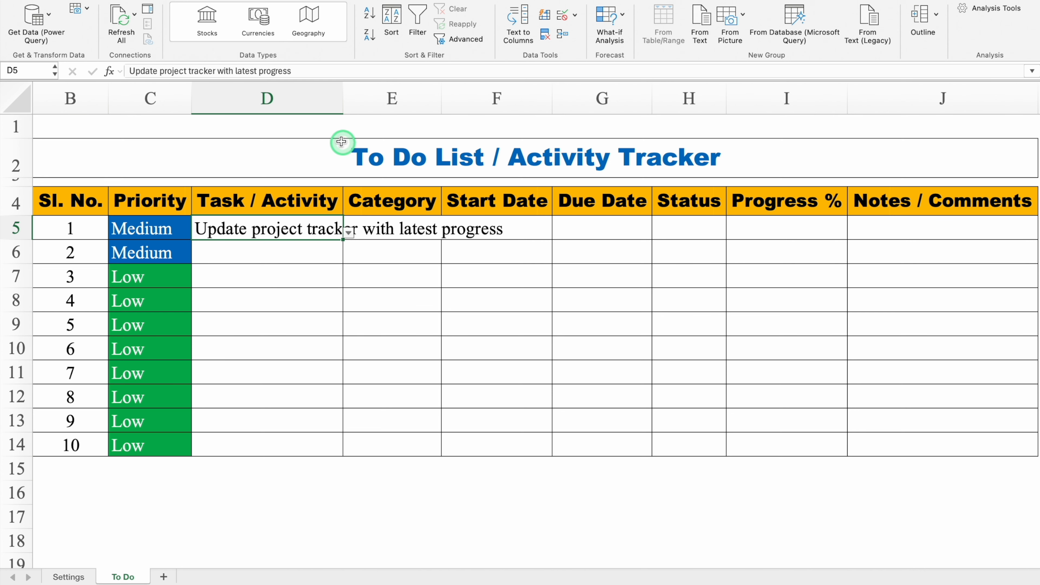
pyautogui.doubleClick(343, 99)
# Start an XLOOKUP formula in Category cell E5 that looks up D5 in the absolute column range Settings!$B:$B
pyautogui.click(565, 227)
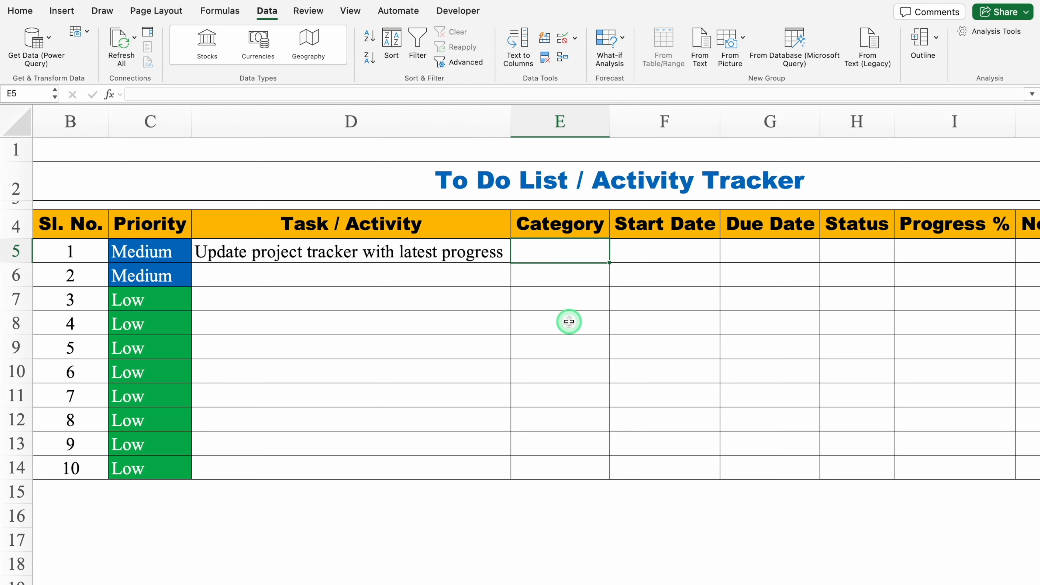
pyautogui.write('=XL')
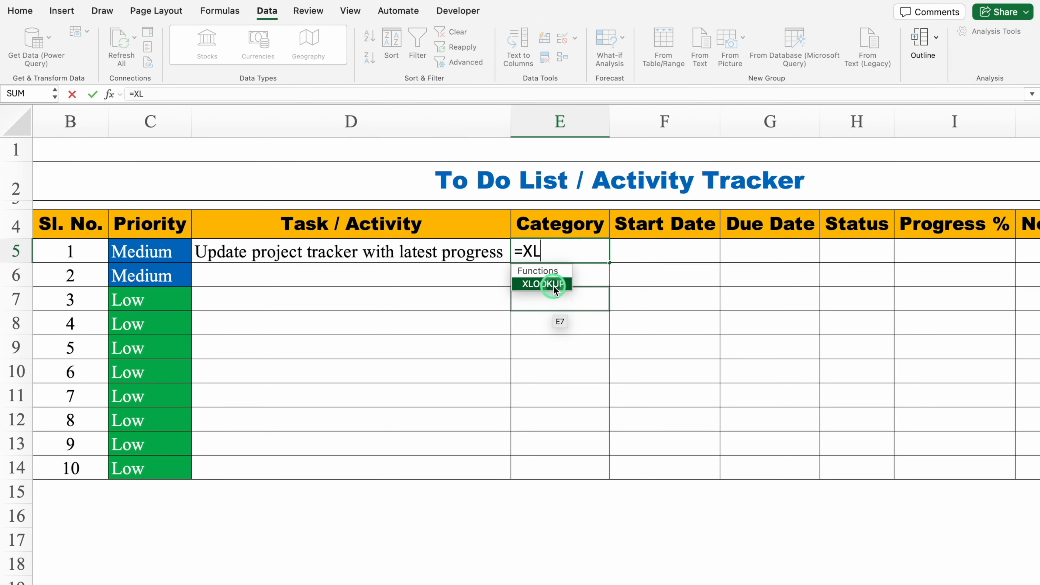
pyautogui.doubleClick(553, 284)
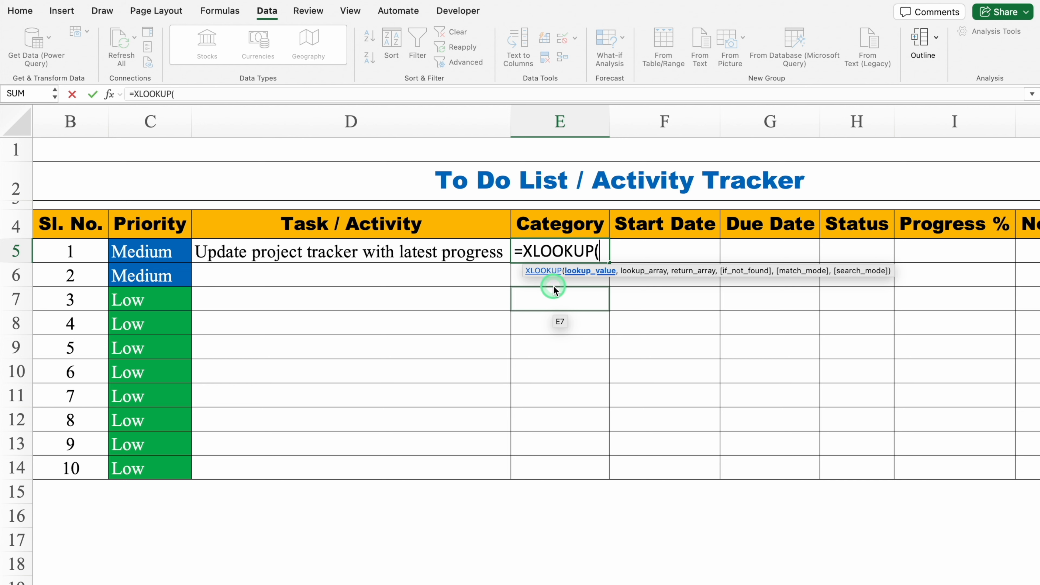
pyautogui.click(470, 253)
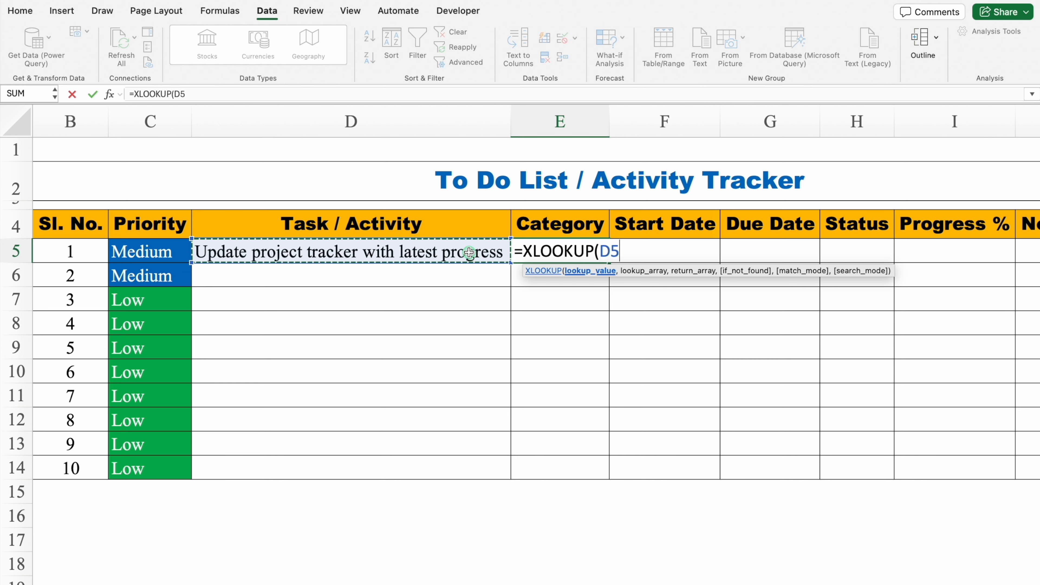
pyautogui.write(',')
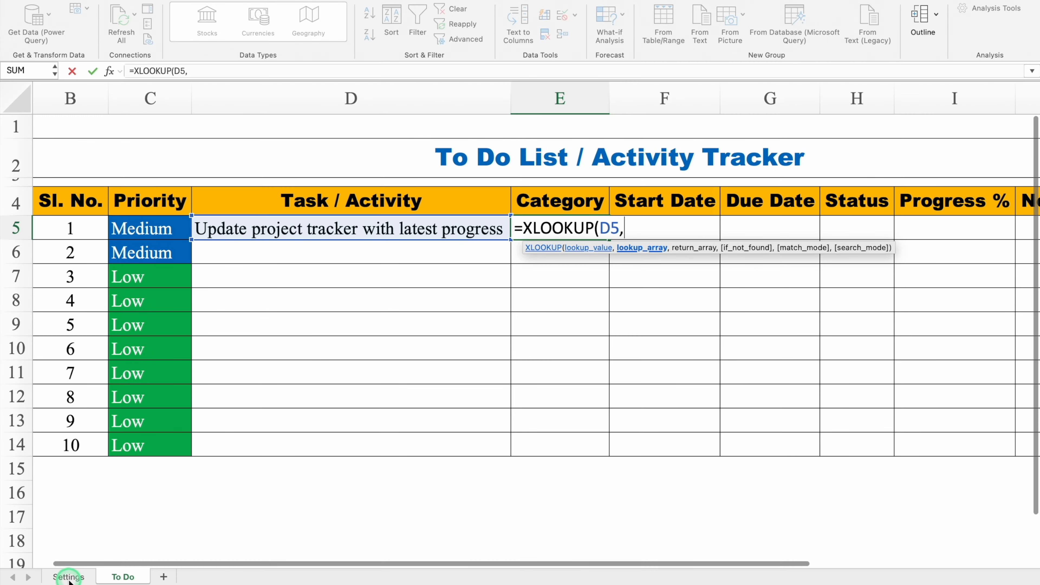
pyautogui.click(68, 577)
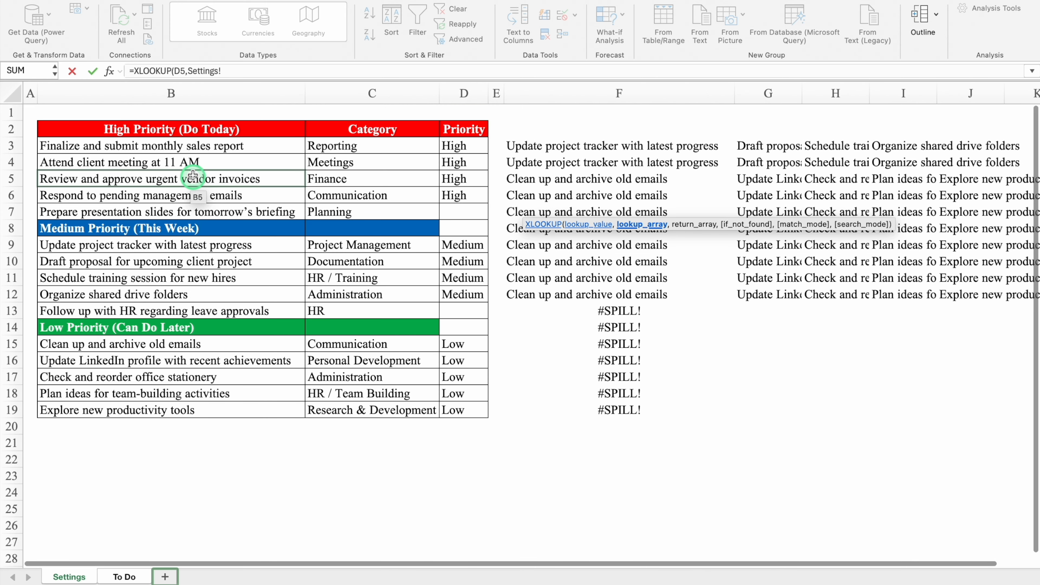
pyautogui.click(191, 94)
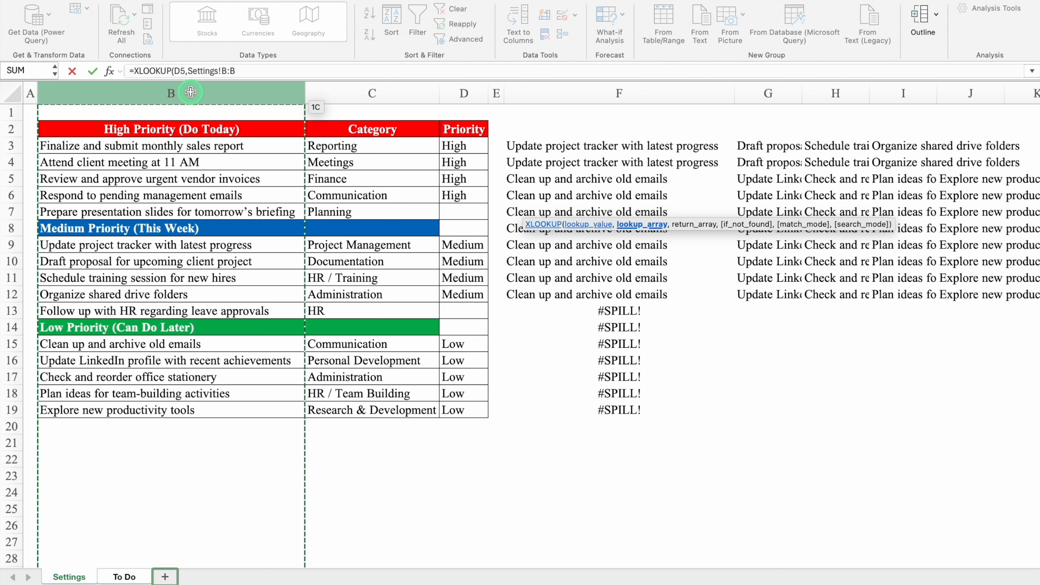
pyautogui.press('F4')
pyautogui.write(',')
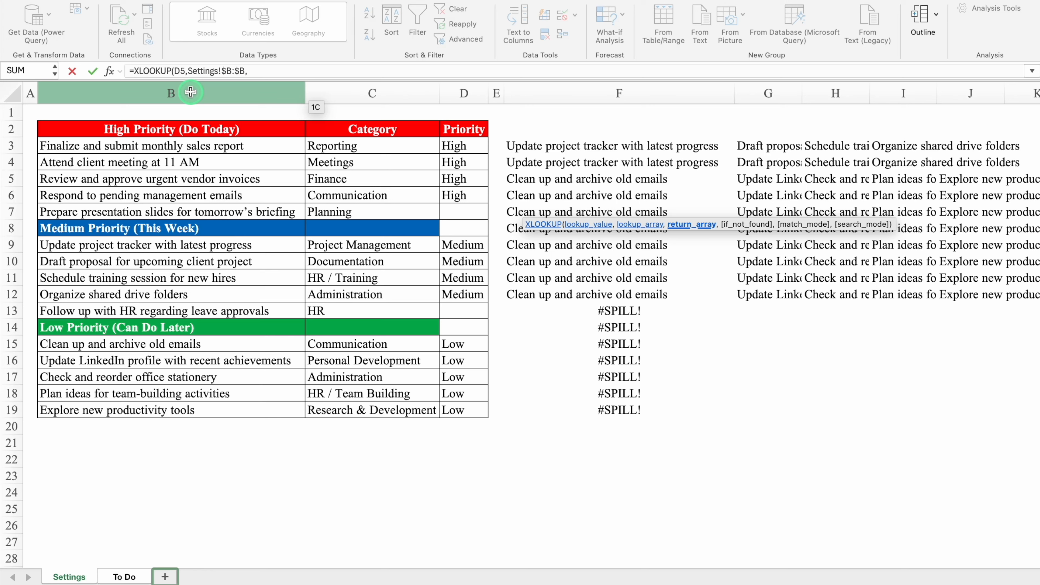
# Complete the XLOOKUP with return array Settings!$C:$C and "" when not found, and autofit the Category column
pyautogui.click(375, 93)
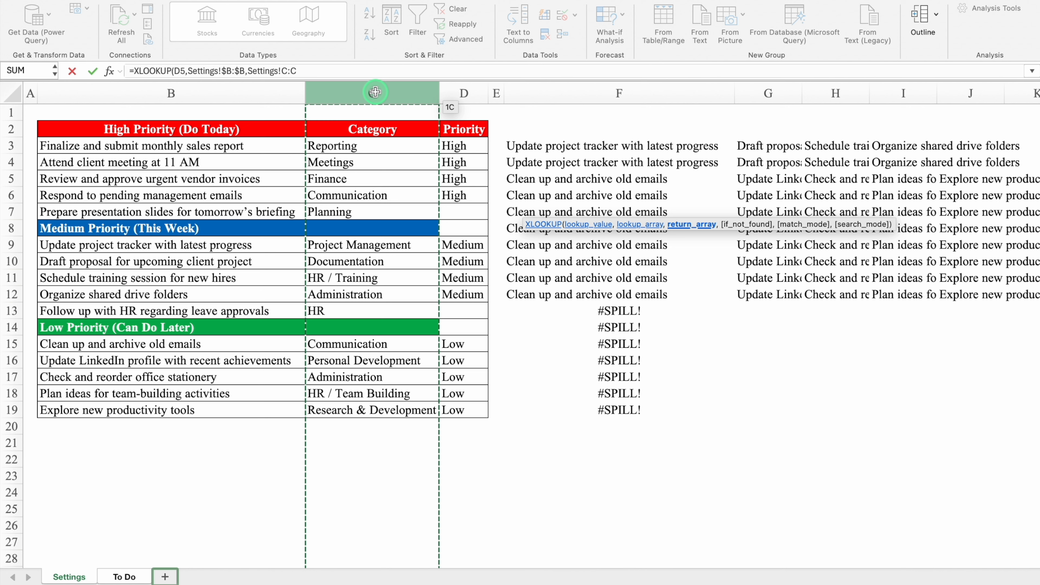
pyautogui.press('F4')
pyautogui.write(',')
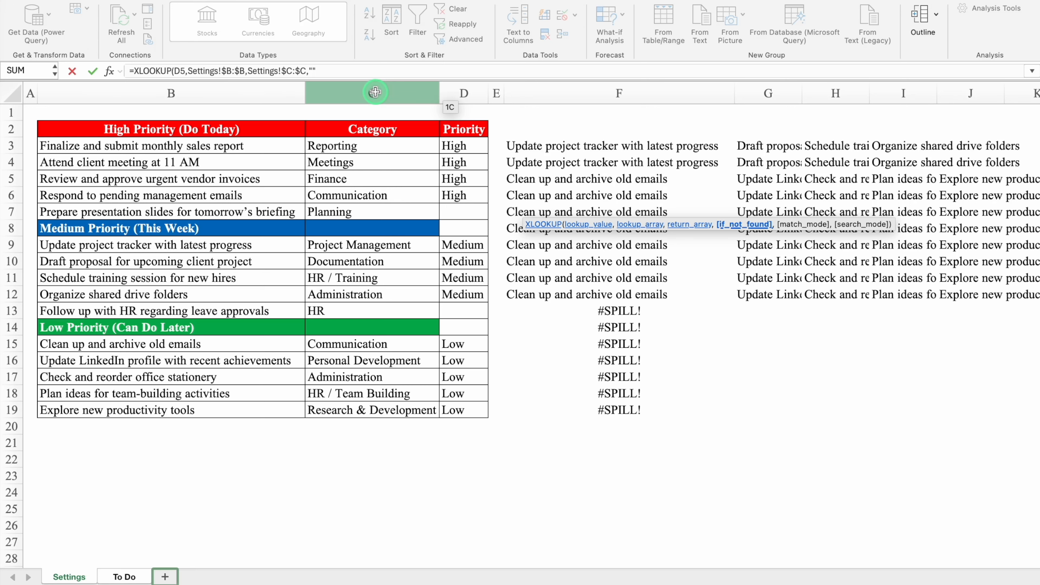
pyautogui.write('"")')
pyautogui.press('Return')
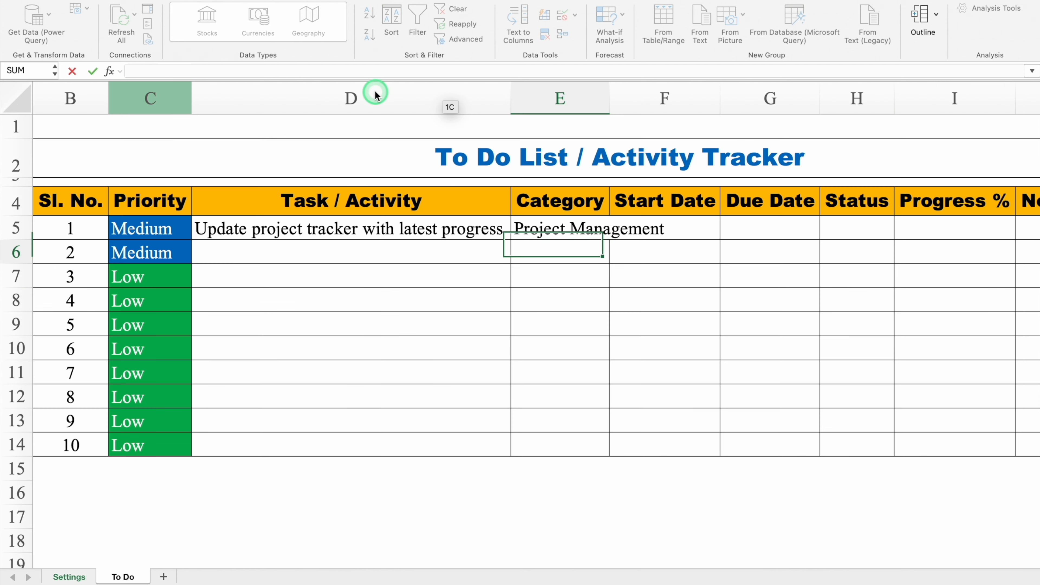
pyautogui.doubleClick(609, 102)
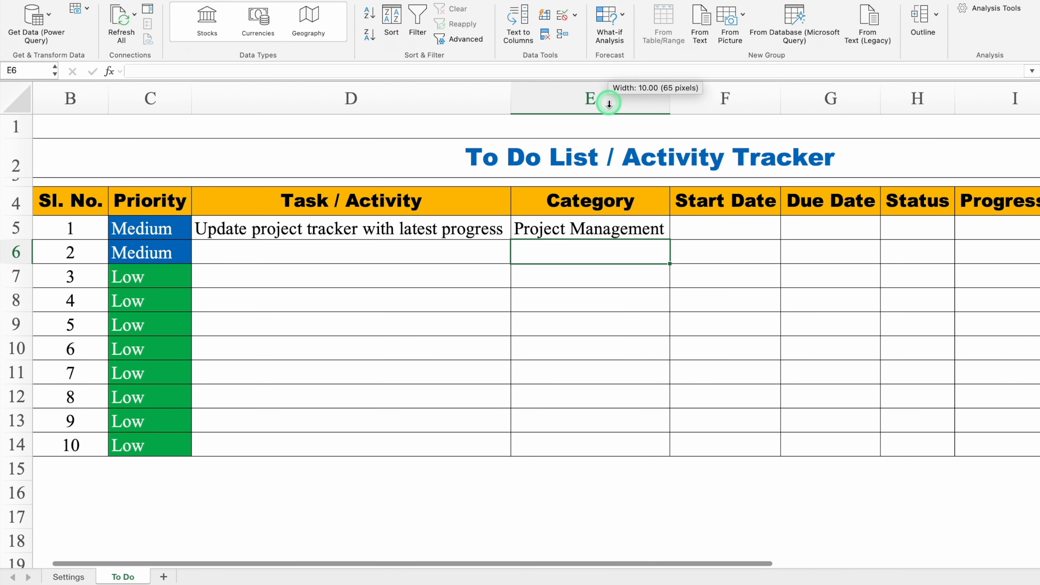
# Fill the category formula from E5 down to E14 and left-align the cells
pyautogui.press('Up')
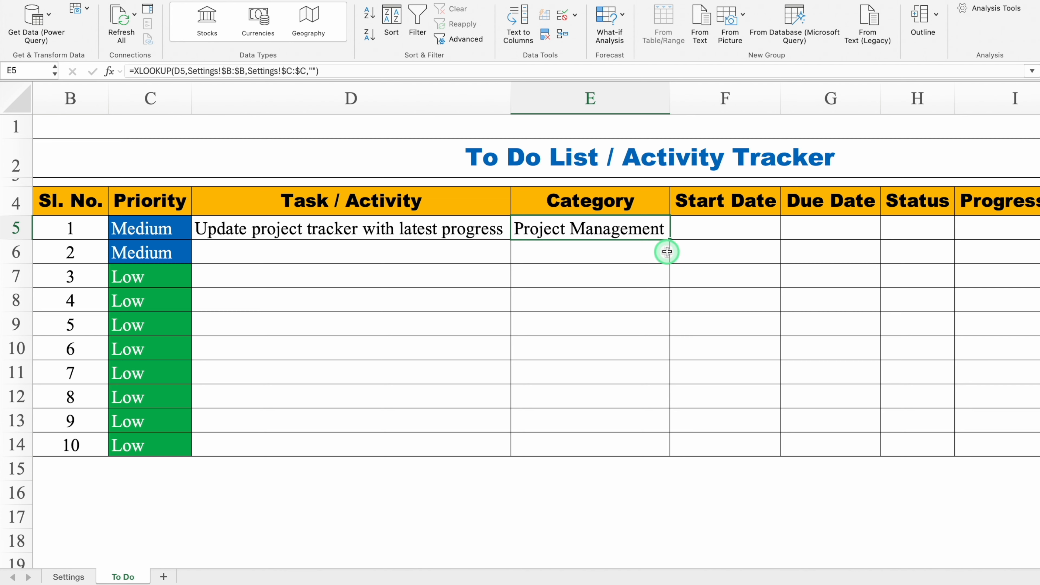
pyautogui.moveTo(669, 240); pyautogui.dragTo(663, 446)
pyautogui.click(20, 11)
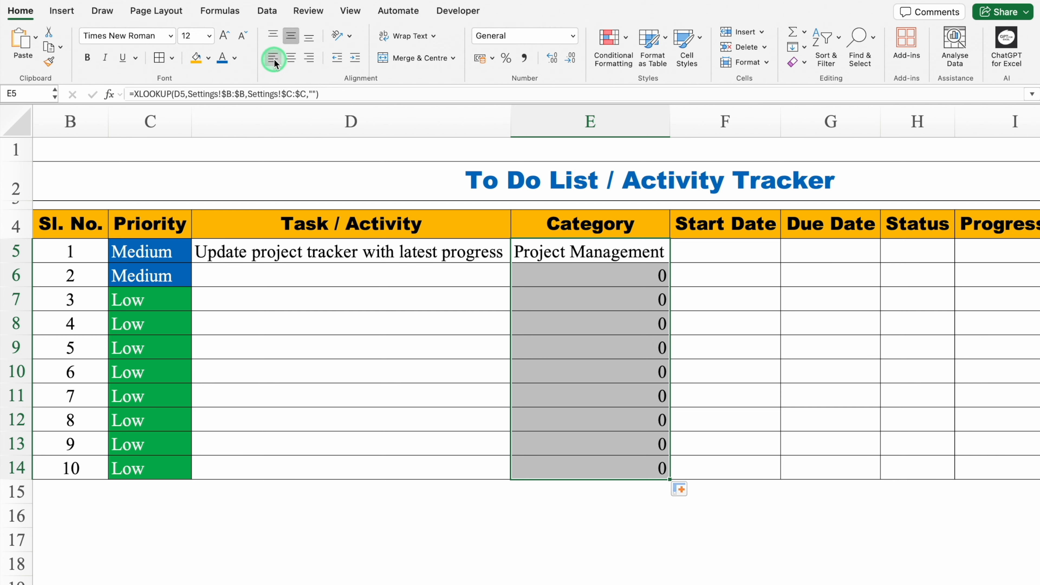
pyautogui.click(273, 61)
# Enter the start date 01/08/25 in F5 and fill consecutive dates down to F14
pyautogui.click(741, 252)
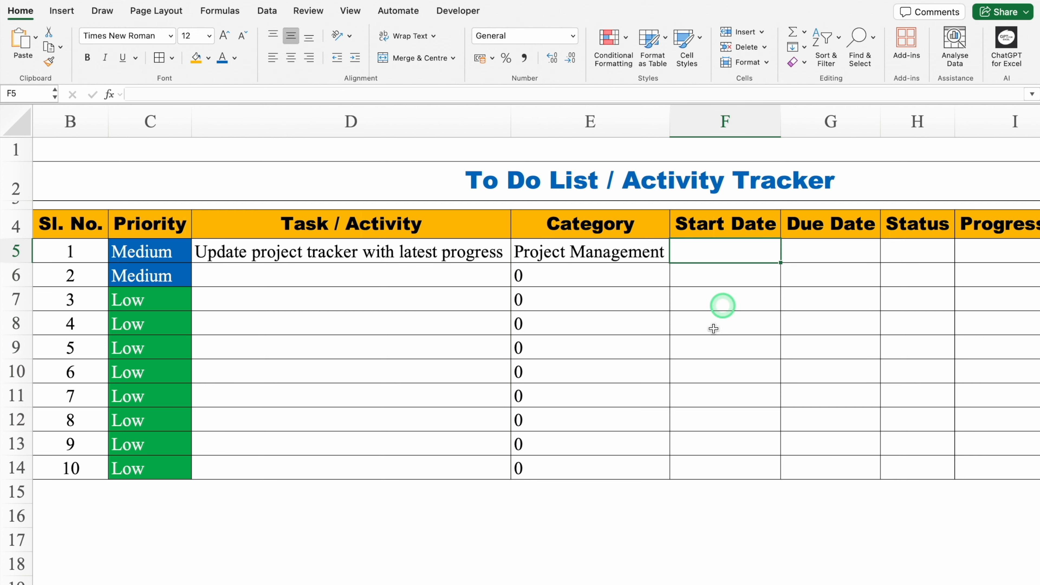
pyautogui.write('1/08/25')
pyautogui.press('Return')
pyautogui.click(725, 255)
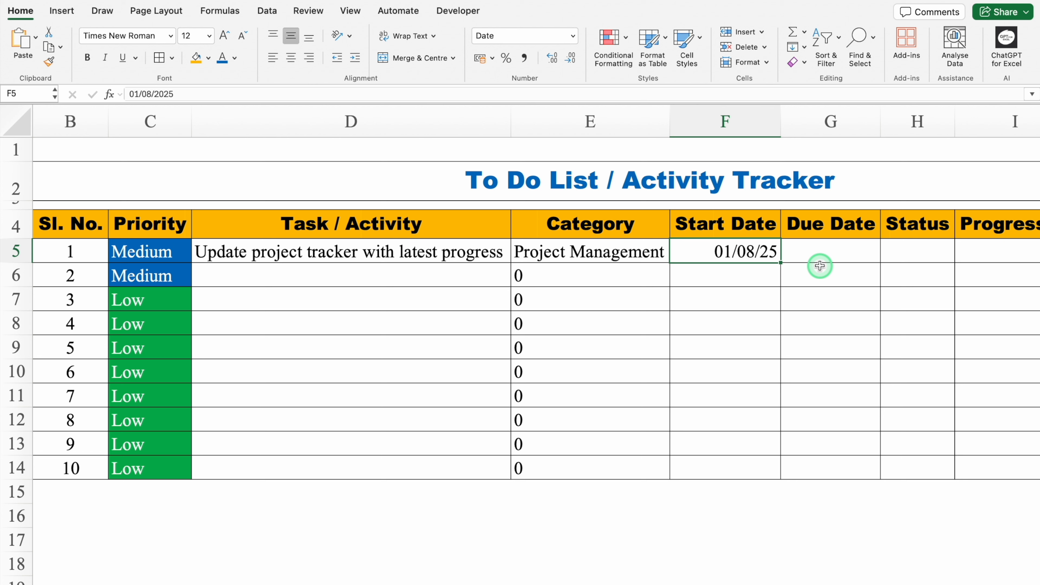
pyautogui.doubleClick(781, 264)
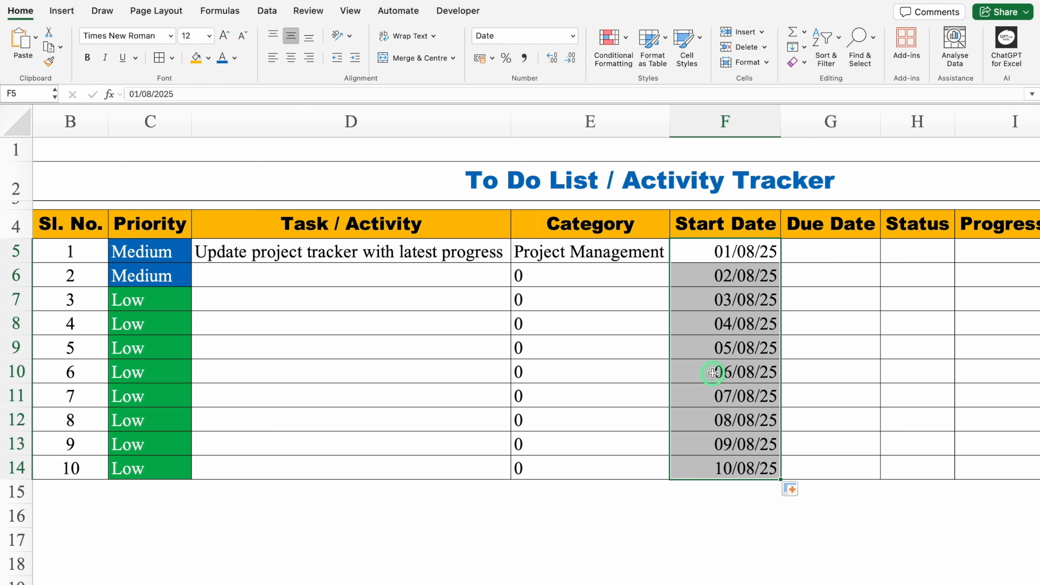
# Format the Start Date and Due Date columns with the 14-Mar-12 date type and centre their contents
pyautogui.moveTo(736, 118); pyautogui.dragTo(802, 117)
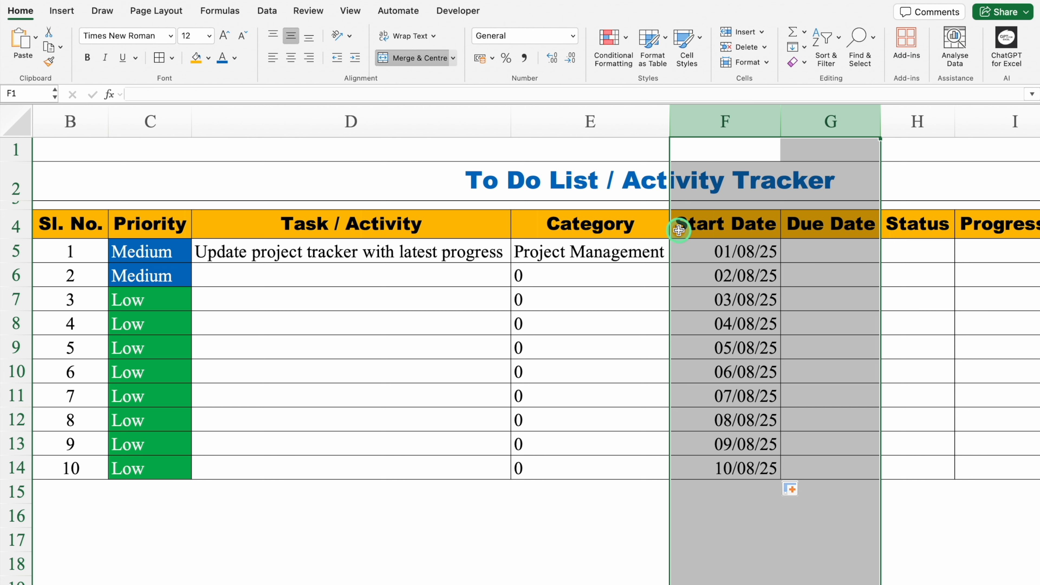
pyautogui.press('super+1')
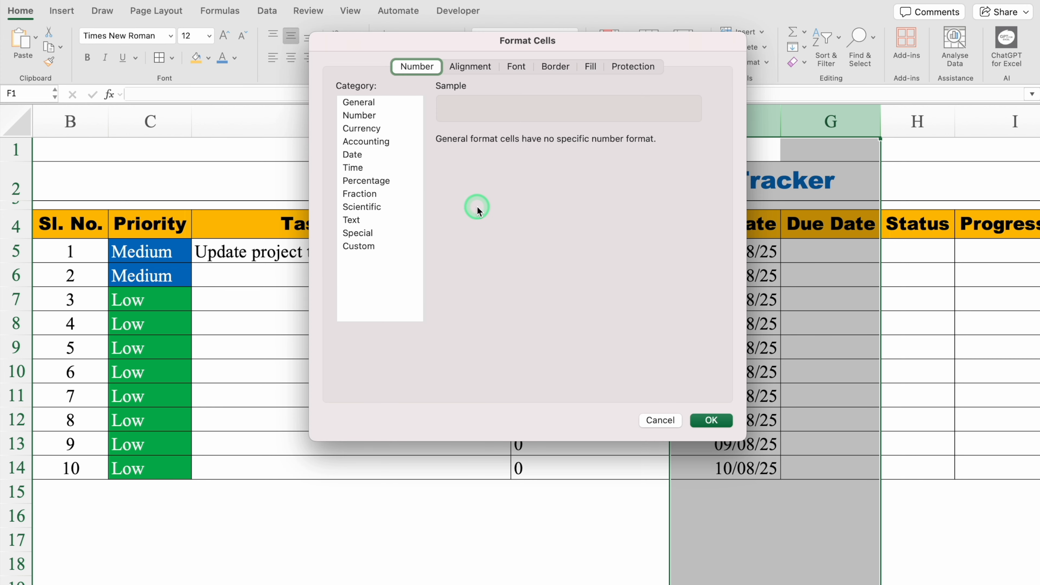
pyautogui.click(368, 156)
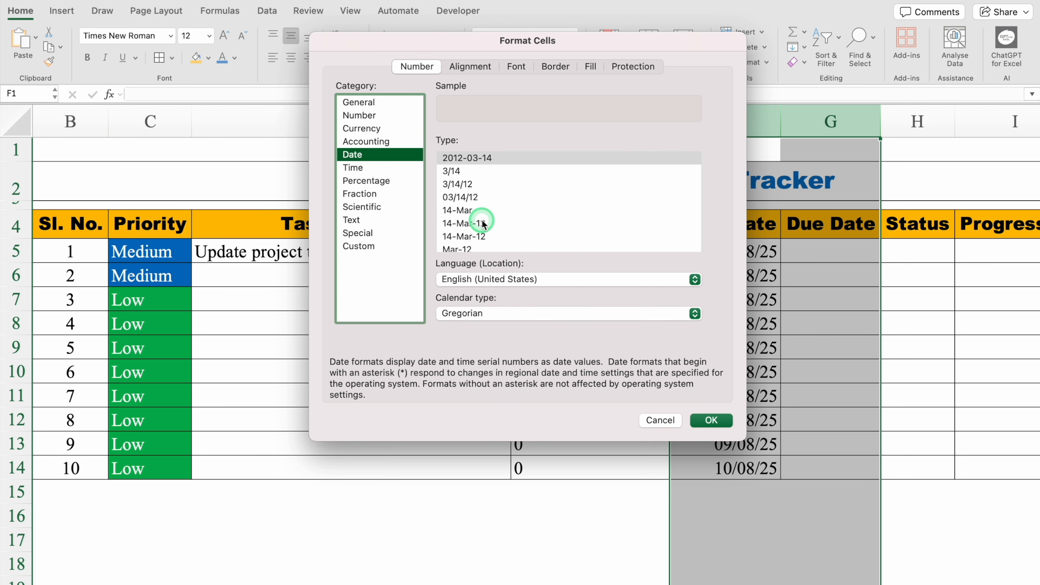
pyautogui.click(482, 223)
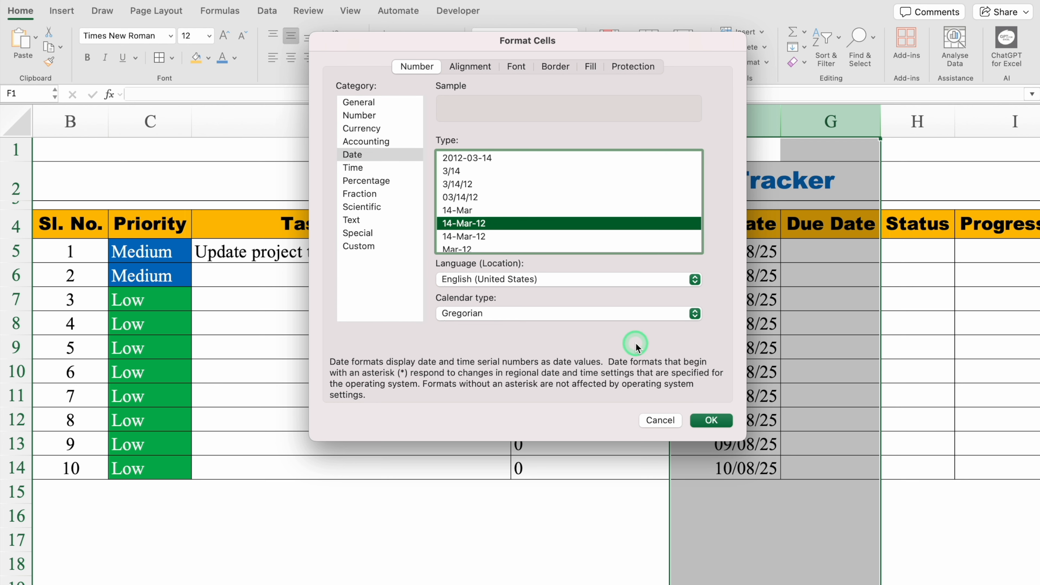
pyautogui.click(704, 421)
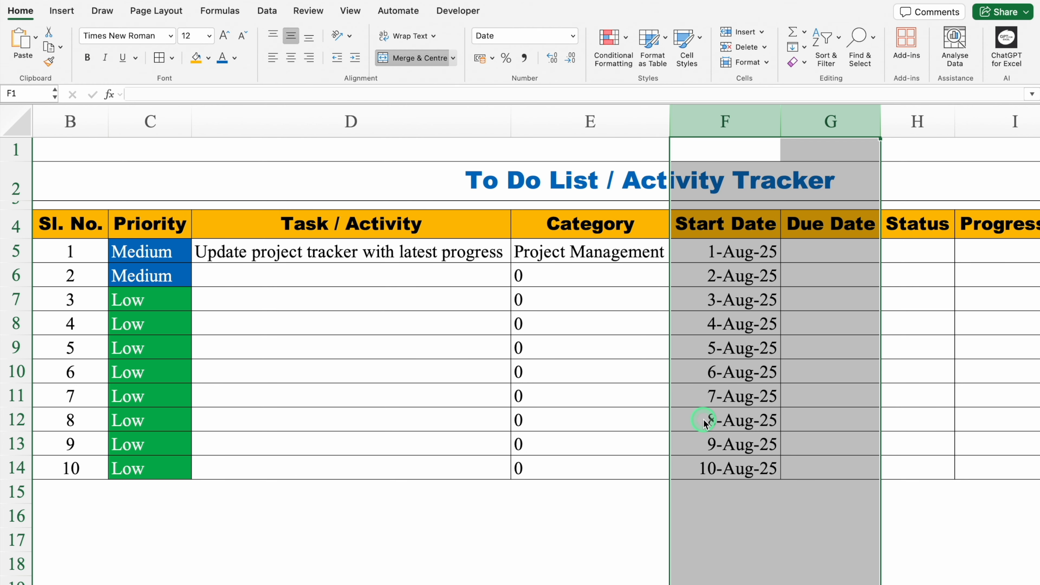
pyautogui.click(291, 58)
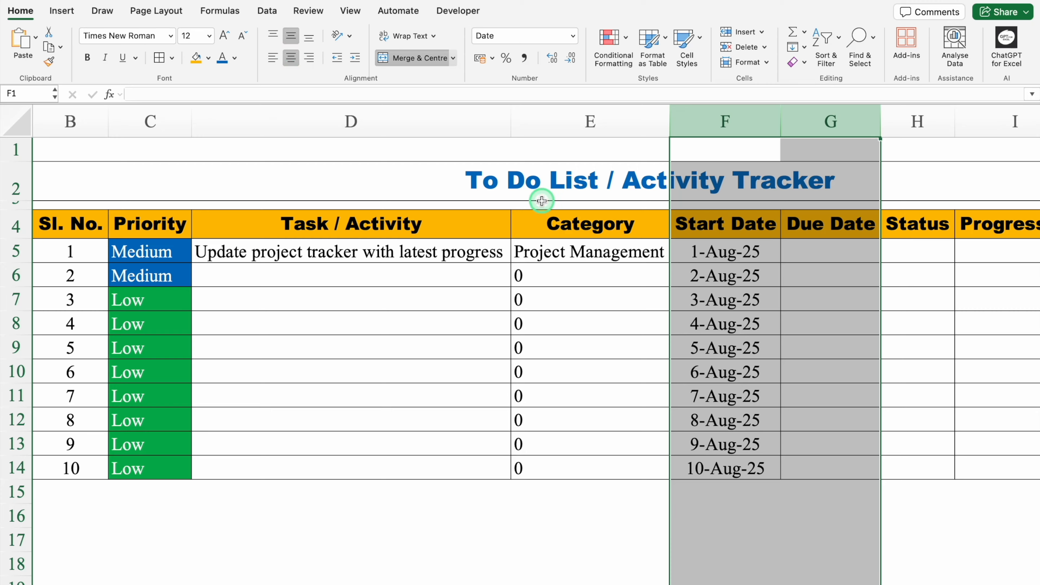
# Enter the due date 12/8 in G5 and fill consecutive dates down to G14
pyautogui.hscroll(3, 538, 579)
pyautogui.hscroll(1, 536, 578)
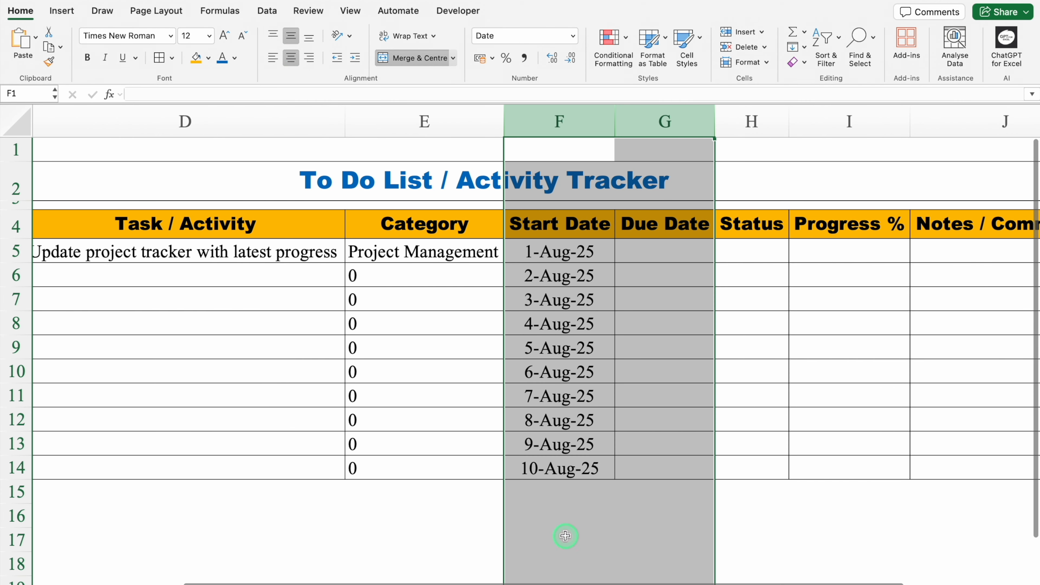
pyautogui.click(673, 249)
pyautogui.write('12/8')
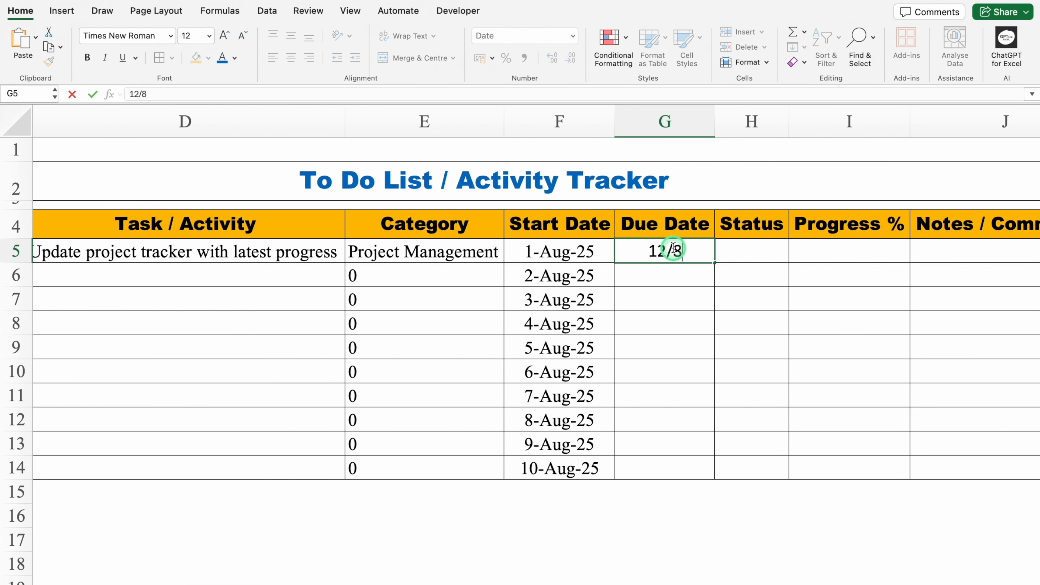
pyautogui.press('Return')
pyautogui.click(675, 249)
pyautogui.doubleClick(714, 263)
# Add list data validation to Status cells H5:H14 with the source Done,Pending,On Hold,Cancelled,Reschedule
pyautogui.click(747, 249)
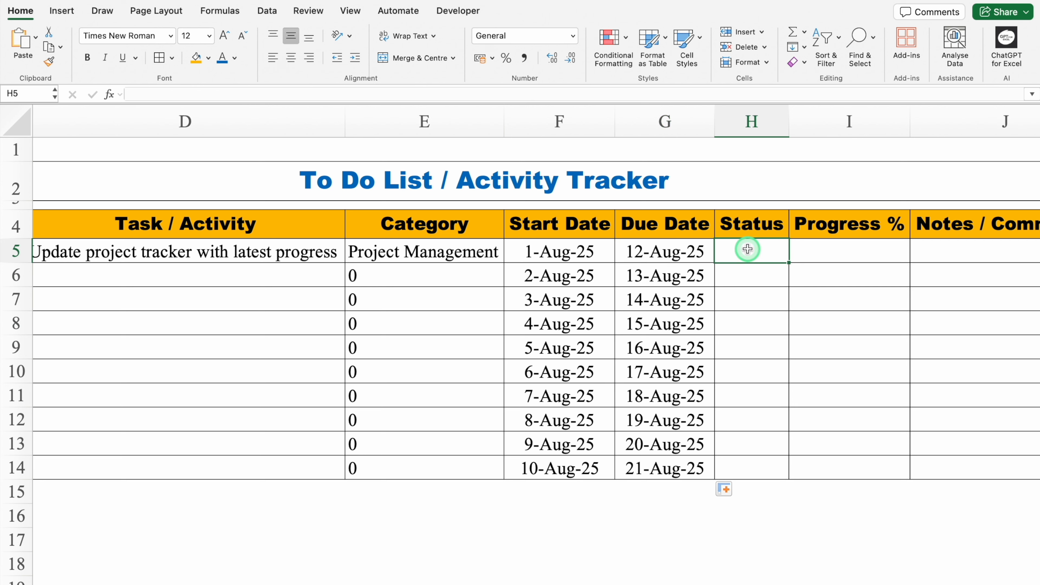
pyautogui.moveTo(747, 250); pyautogui.dragTo(750, 477)
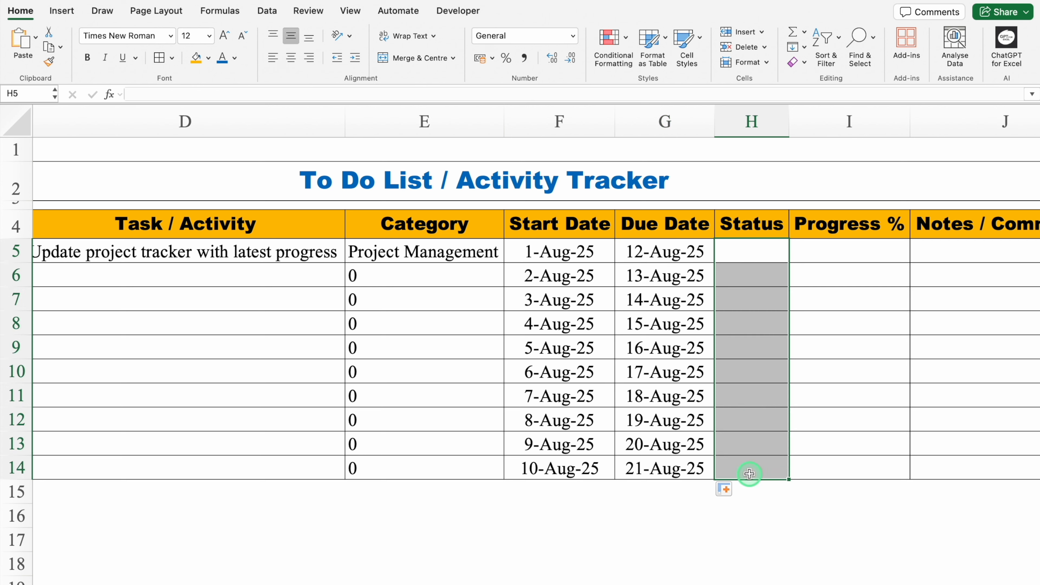
pyautogui.click(267, 11)
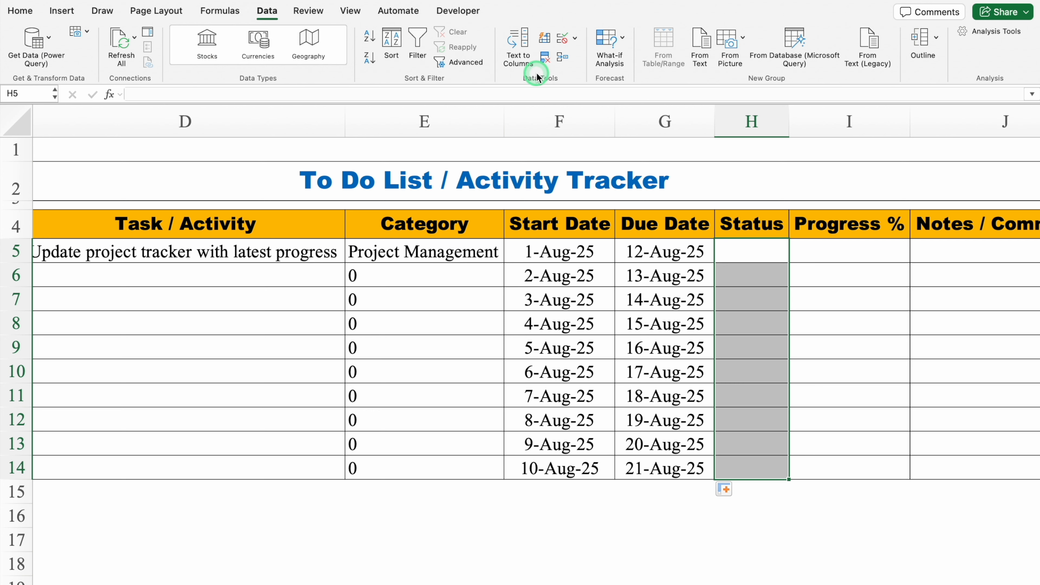
pyautogui.click(574, 38)
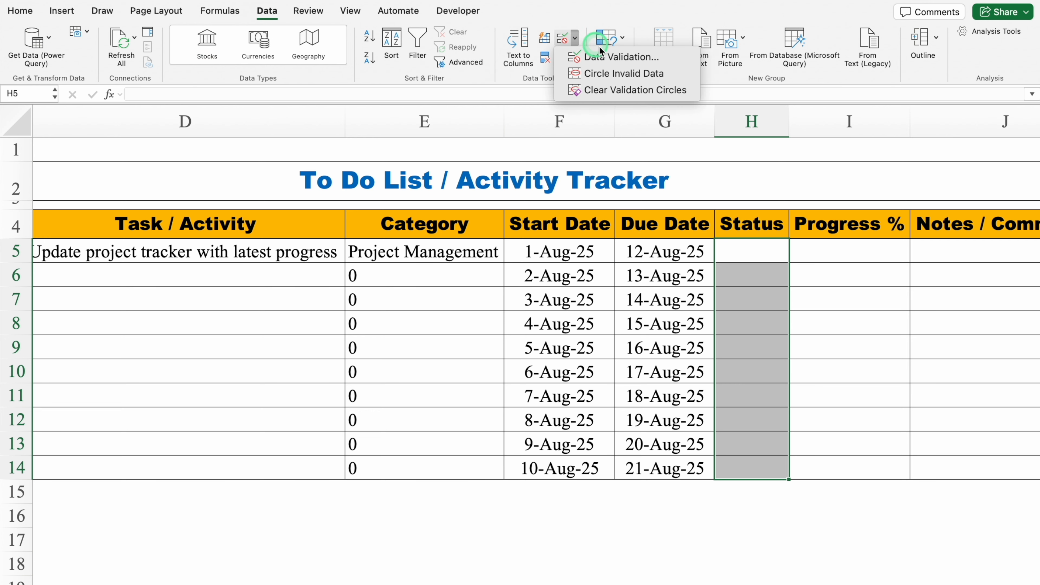
pyautogui.click(620, 58)
pyautogui.click(517, 157)
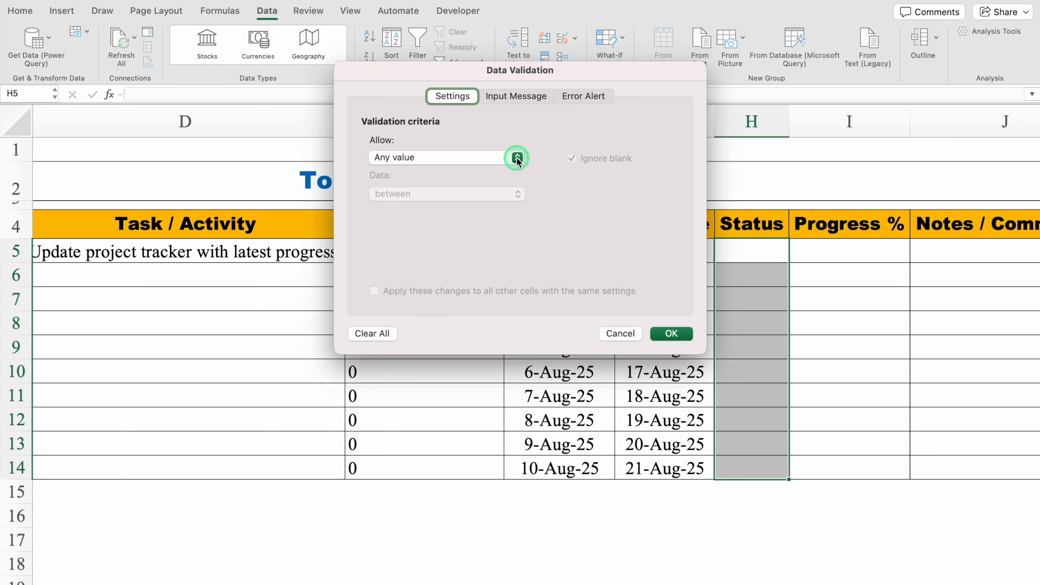
pyautogui.click(424, 203)
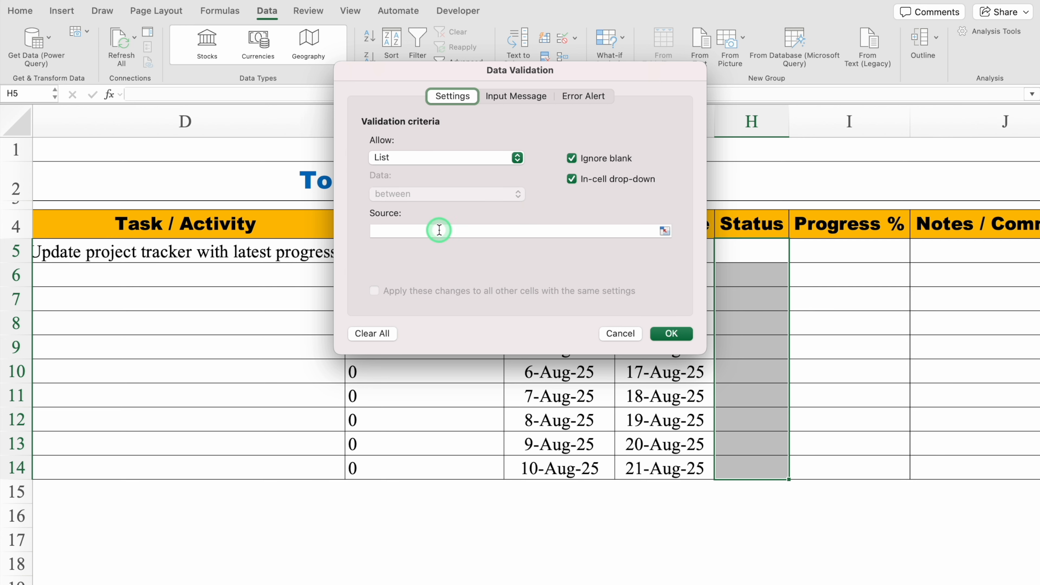
pyautogui.click(439, 230)
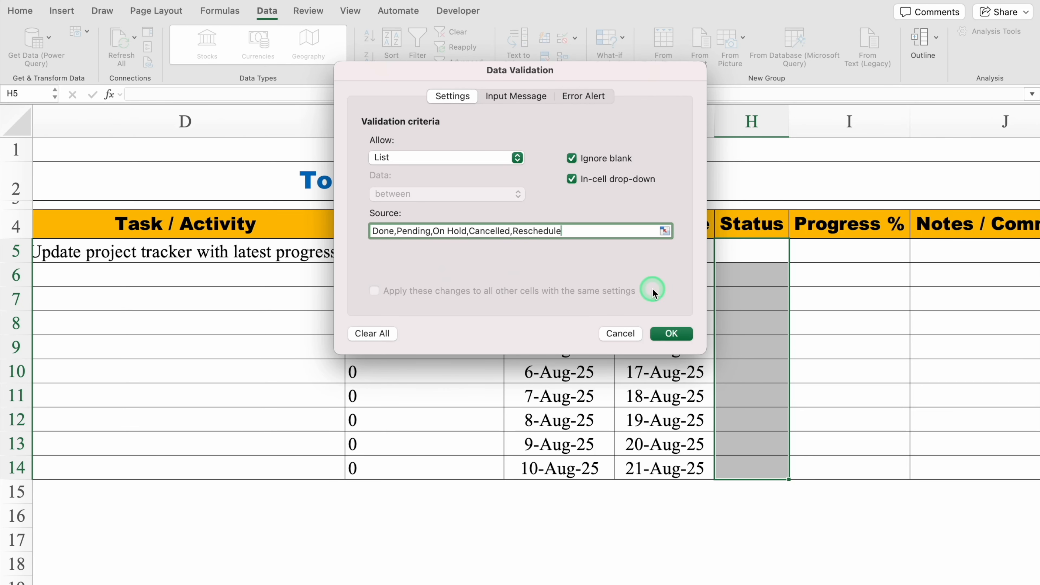
pyautogui.click(671, 334)
# Set the status of the first task in H5 to Done from its drop-down list
pyautogui.click(795, 255)
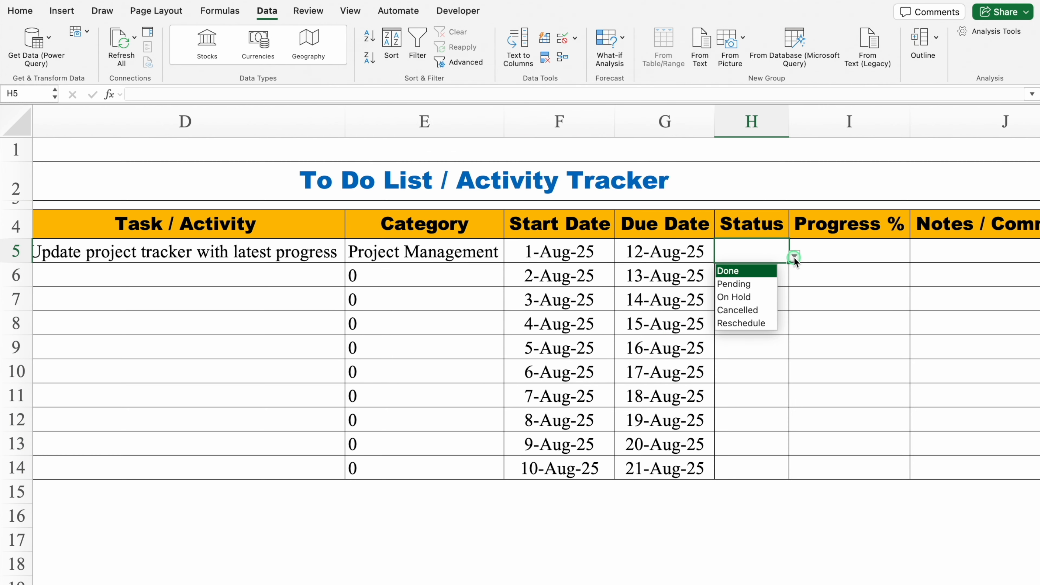
pyautogui.click(760, 270)
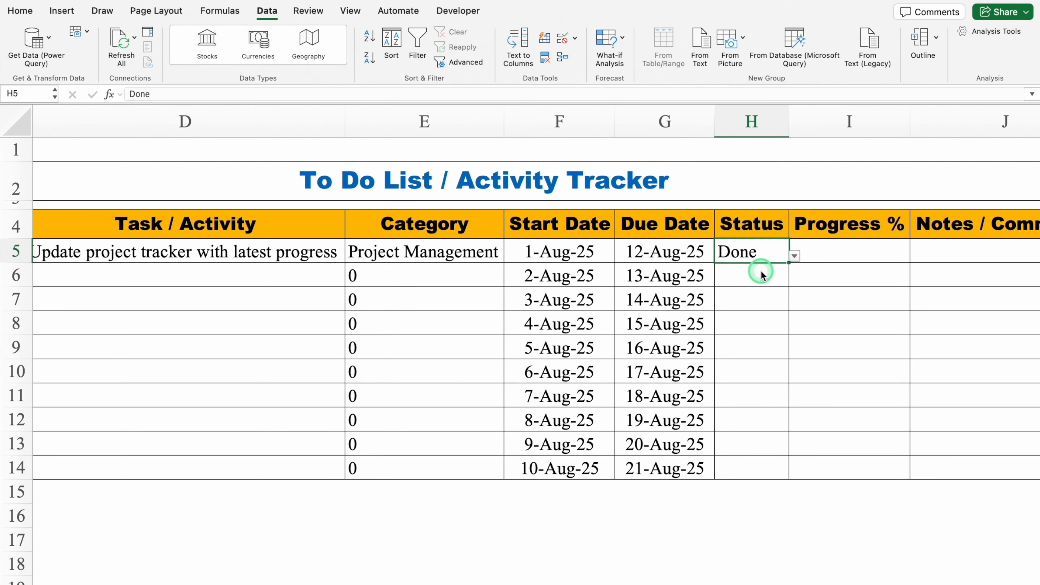
pyautogui.moveTo(623, 579); pyautogui.dragTo(738, 577)
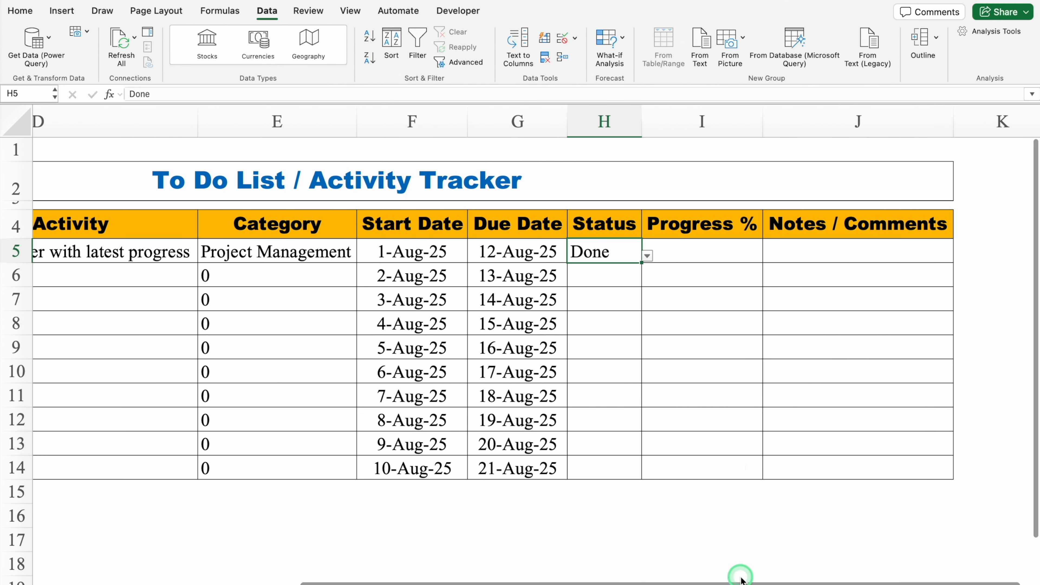
pyautogui.click(614, 279)
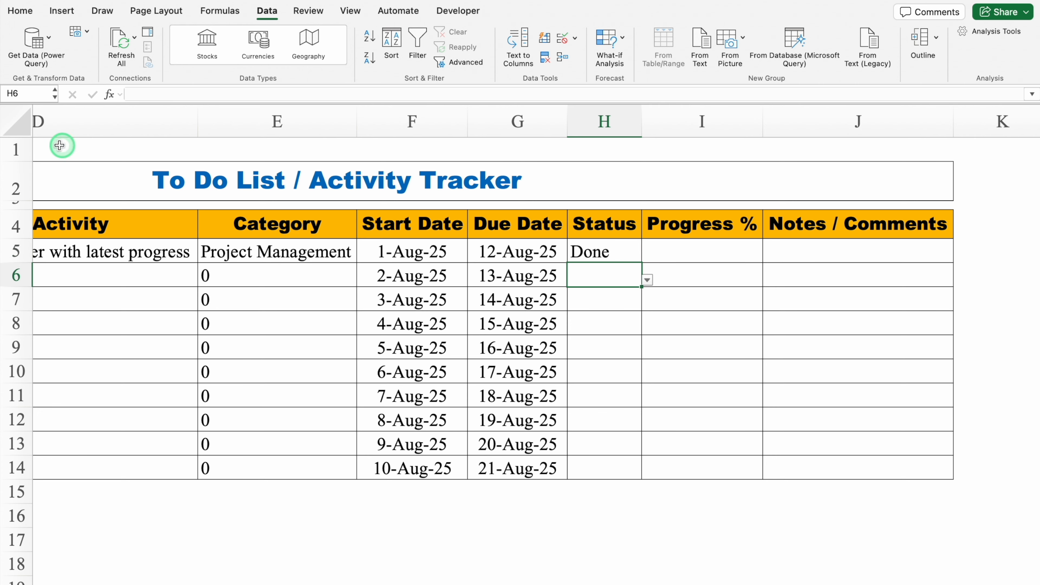
# Add a conditional formatting rule to the whole sheet giving cells equal to Done a Green Fill with Dark Green Text
pyautogui.click(16, 120)
pyautogui.click(26, 11)
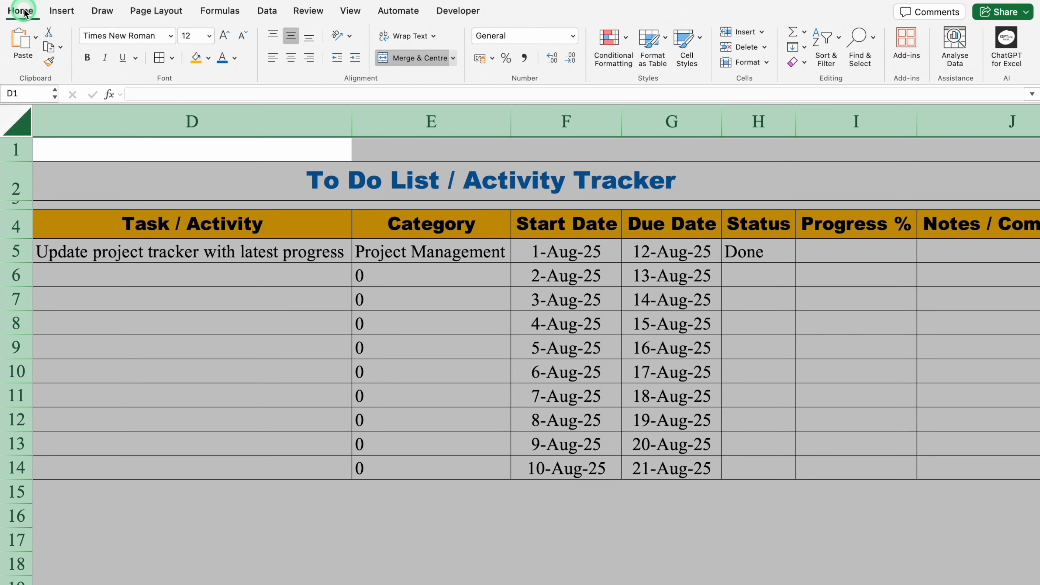
pyautogui.click(610, 41)
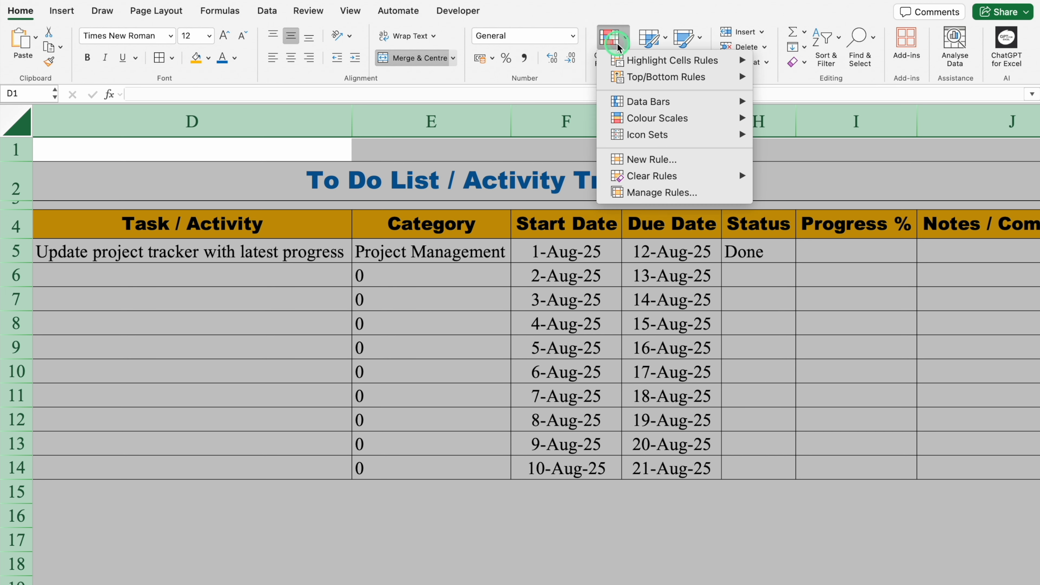
pyautogui.moveTo(705, 66)
pyautogui.click(802, 113)
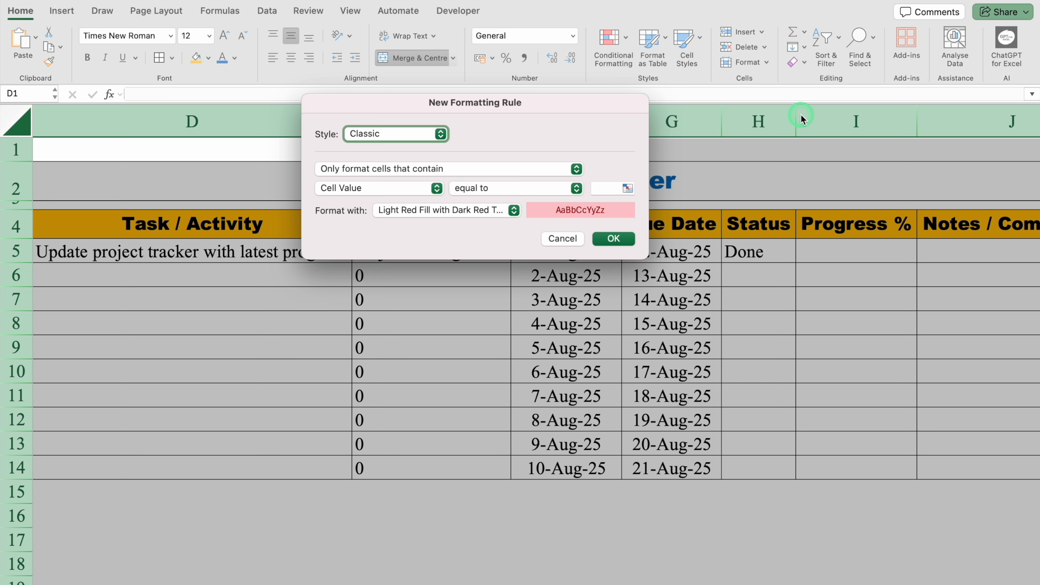
pyautogui.click(606, 187)
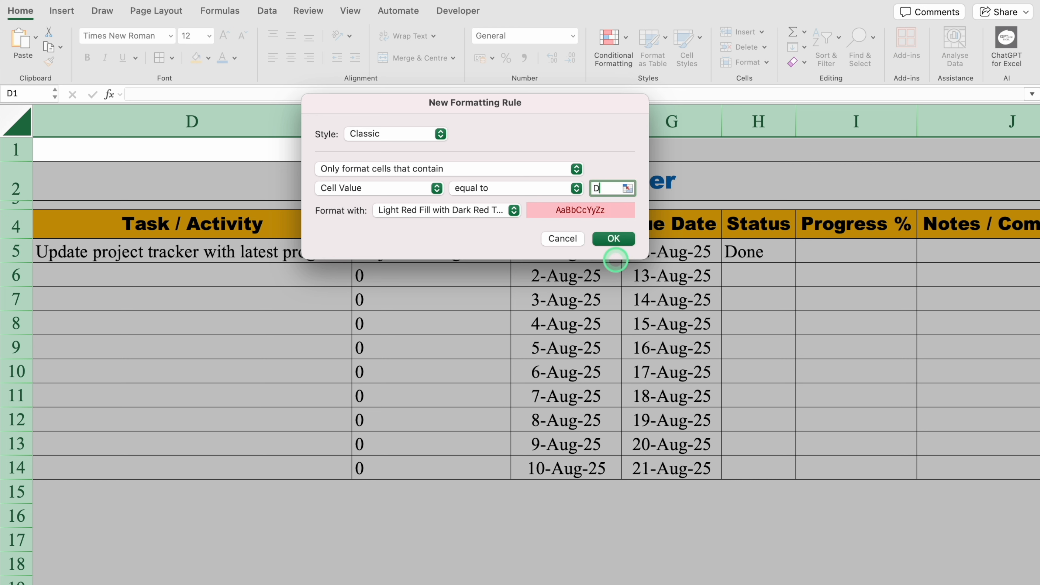
pyautogui.click(513, 211)
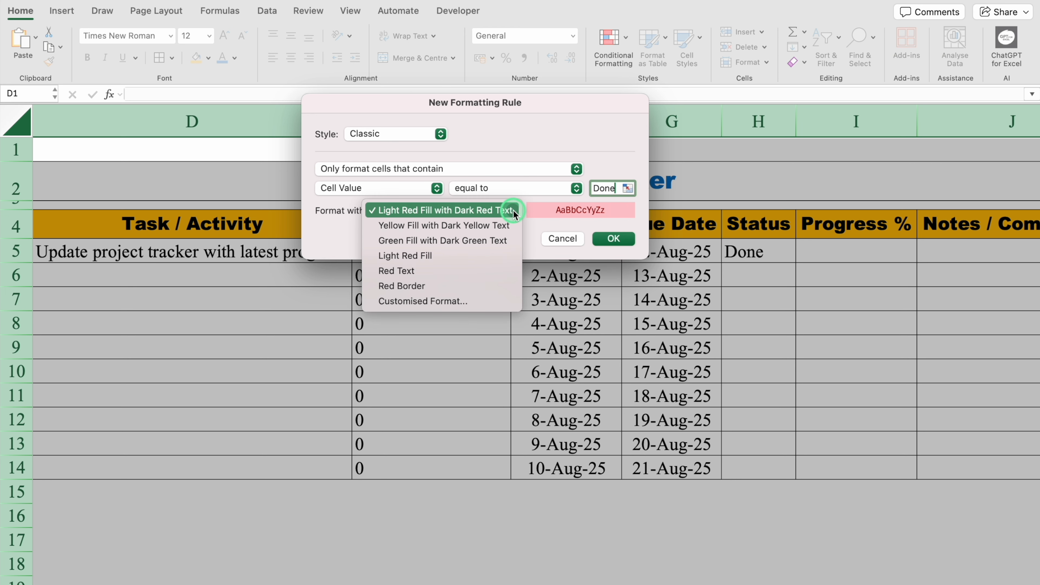
pyautogui.click(463, 240)
pyautogui.click(612, 238)
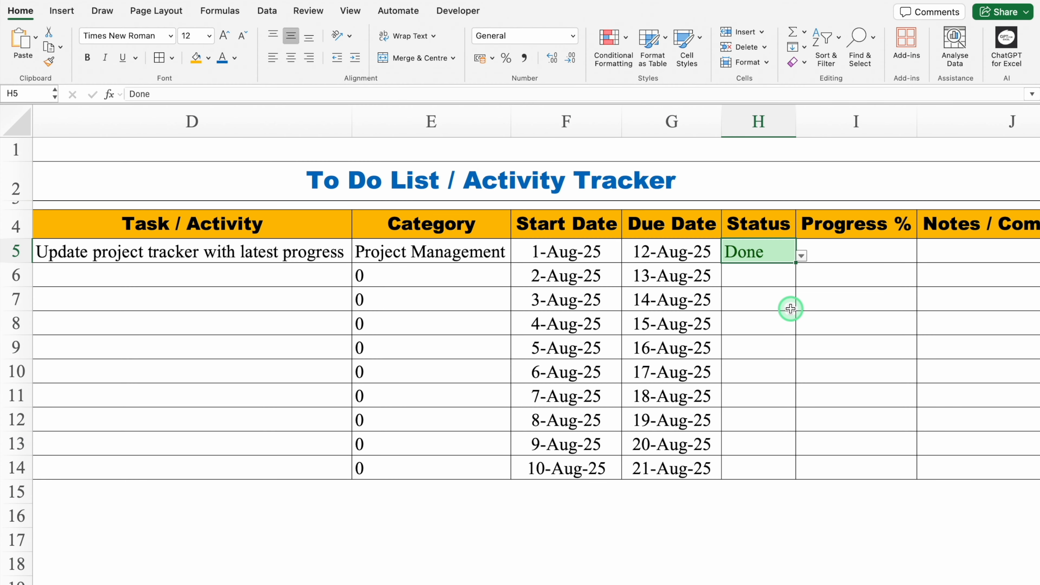
# Format the Progress % cells I5:I14 as Percentage with 0 decimal places
pyautogui.click(865, 249)
pyautogui.hscroll(5, 521, 582)
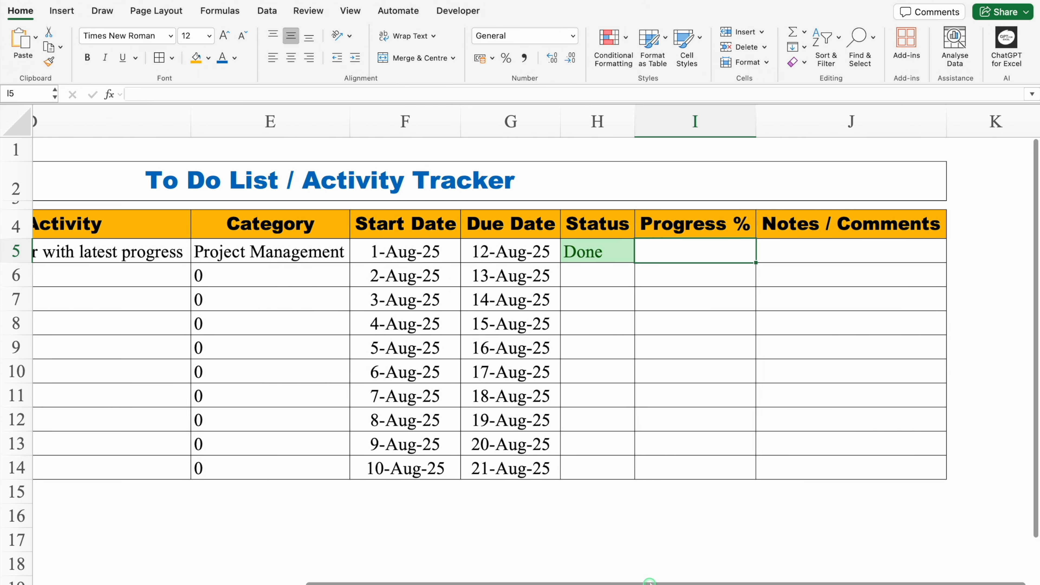
pyautogui.moveTo(709, 249); pyautogui.dragTo(708, 465)
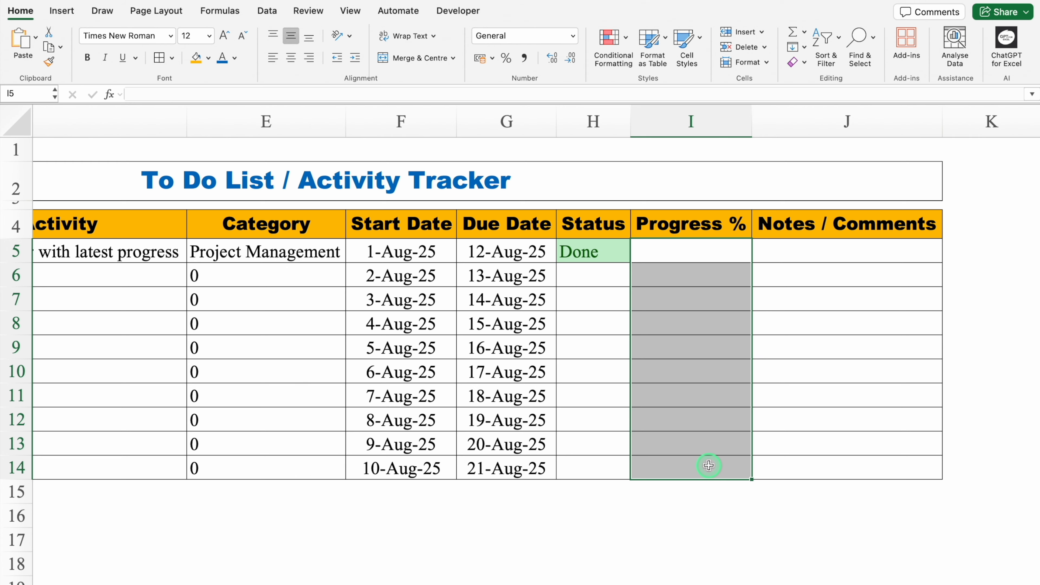
pyautogui.hotkey('ctrl', '1')
pyautogui.click(380, 181)
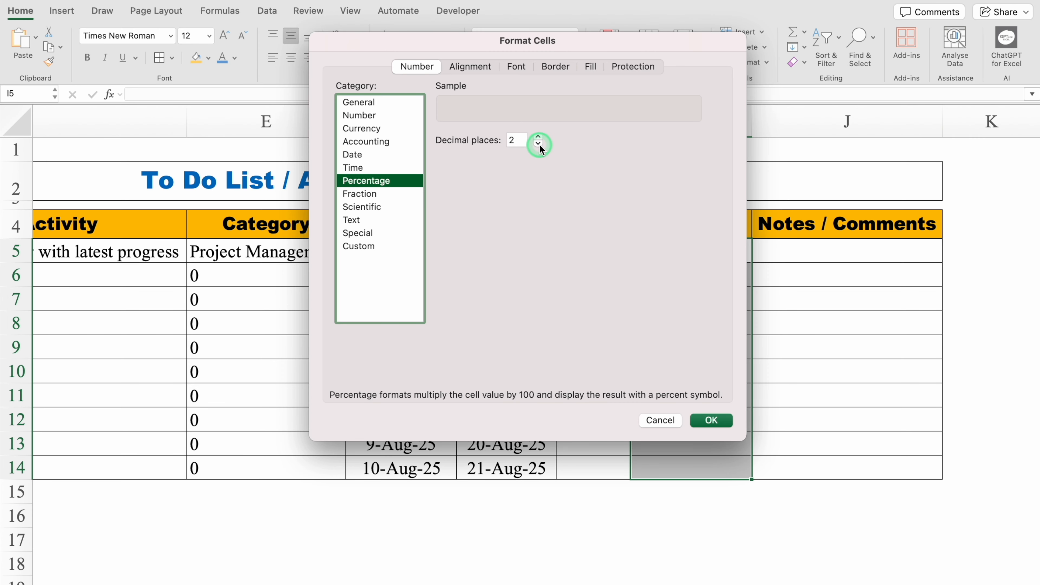
pyautogui.click(539, 143)
pyautogui.click(539, 143)
pyautogui.click(718, 420)
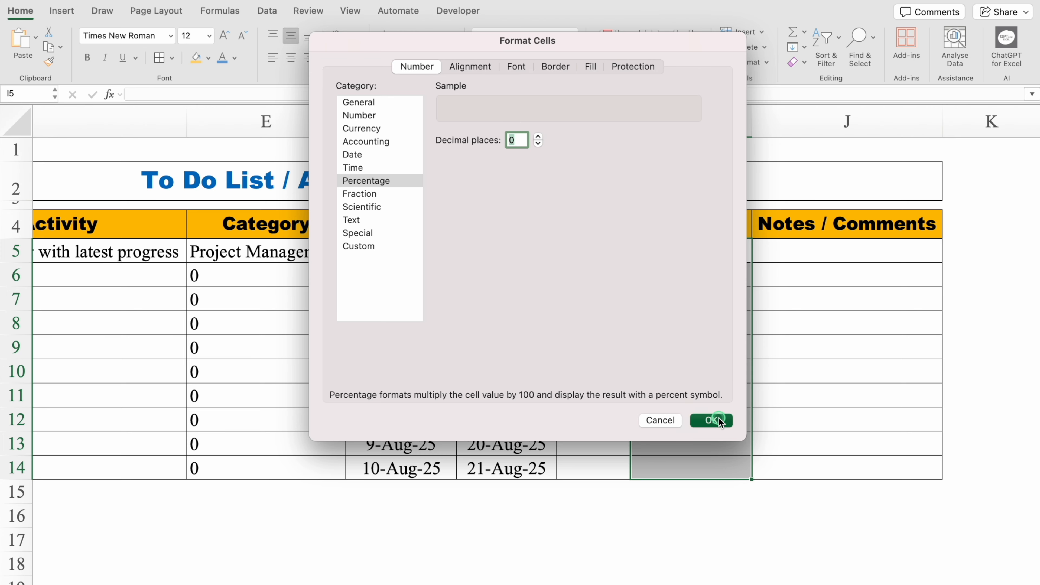
# Enter 10% as the progress in I5 and centre the contents of the Progress % column
pyautogui.click(712, 254)
pyautogui.write('10')
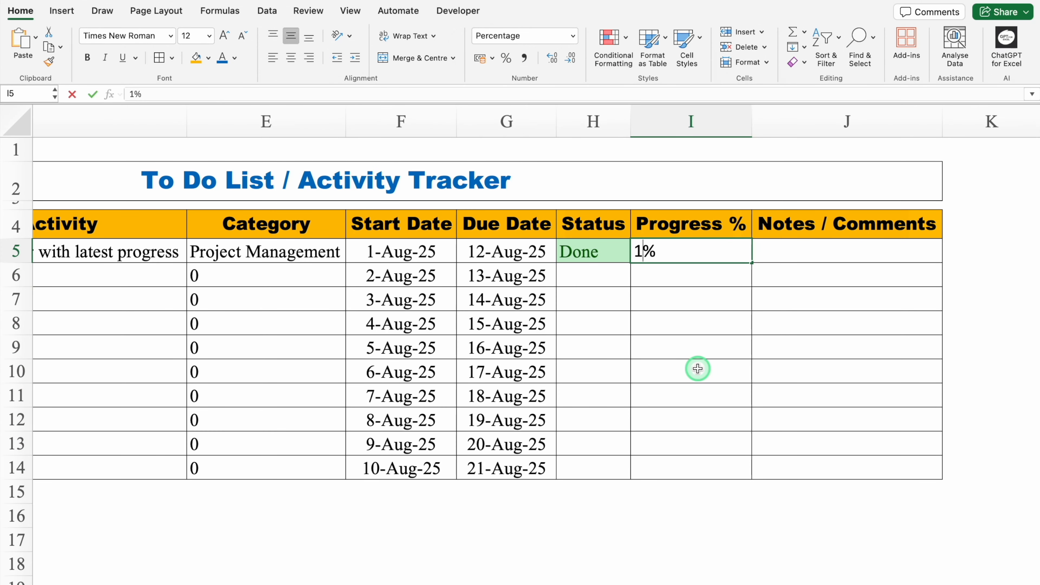
pyautogui.press('Return')
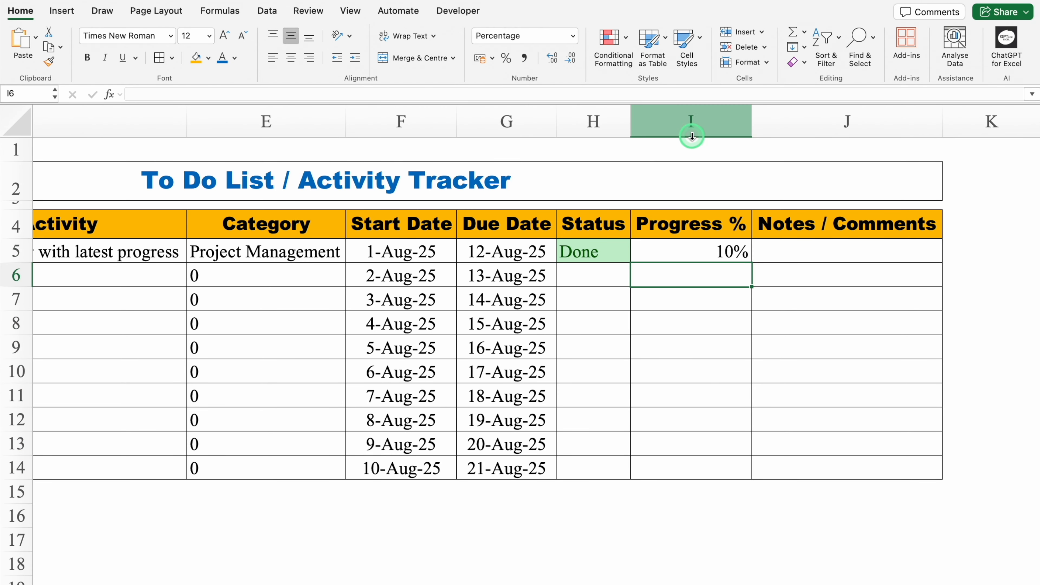
pyautogui.click(689, 126)
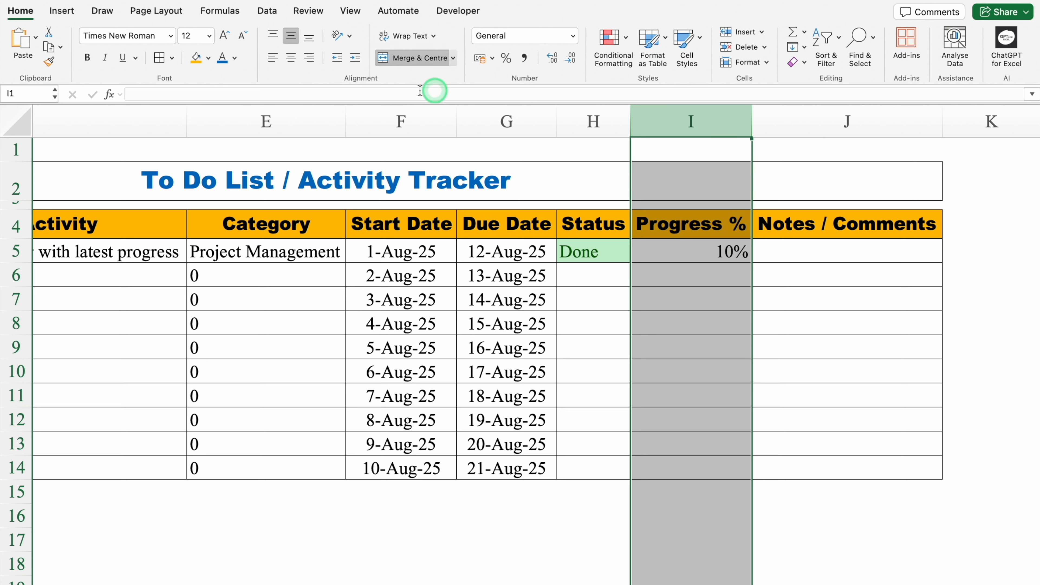
pyautogui.click(291, 58)
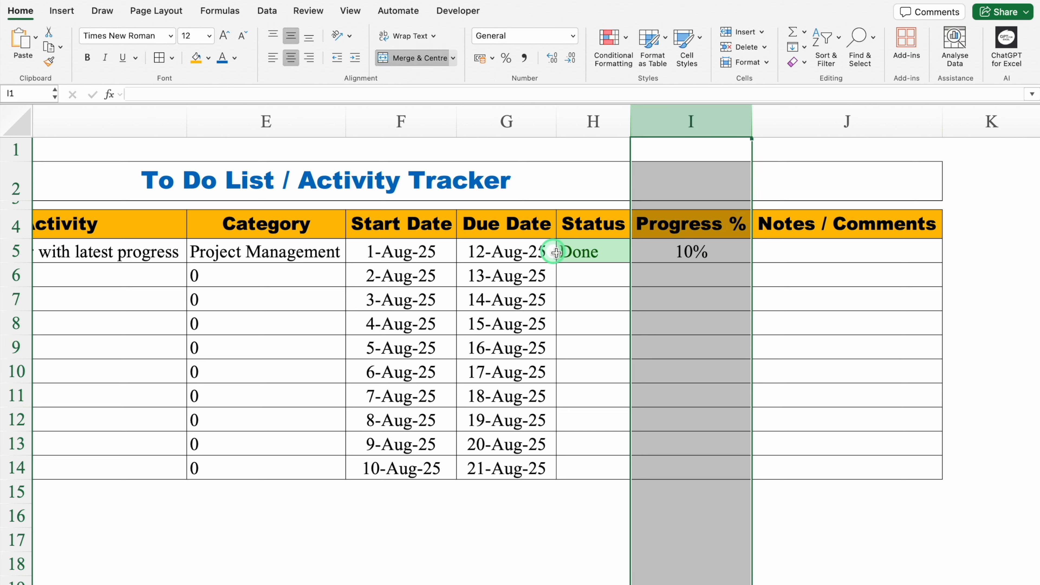
# Enter the progress values 5%, 100%, 5%, 45% and 30% in cells I6 through I10
pyautogui.click(696, 283)
pyautogui.write('5')
pyautogui.press('Return')
pyautogui.write('100')
pyautogui.press('Return')
pyautogui.write('5')
pyautogui.press('Return')
pyautogui.write('45')
pyautogui.press('Return')
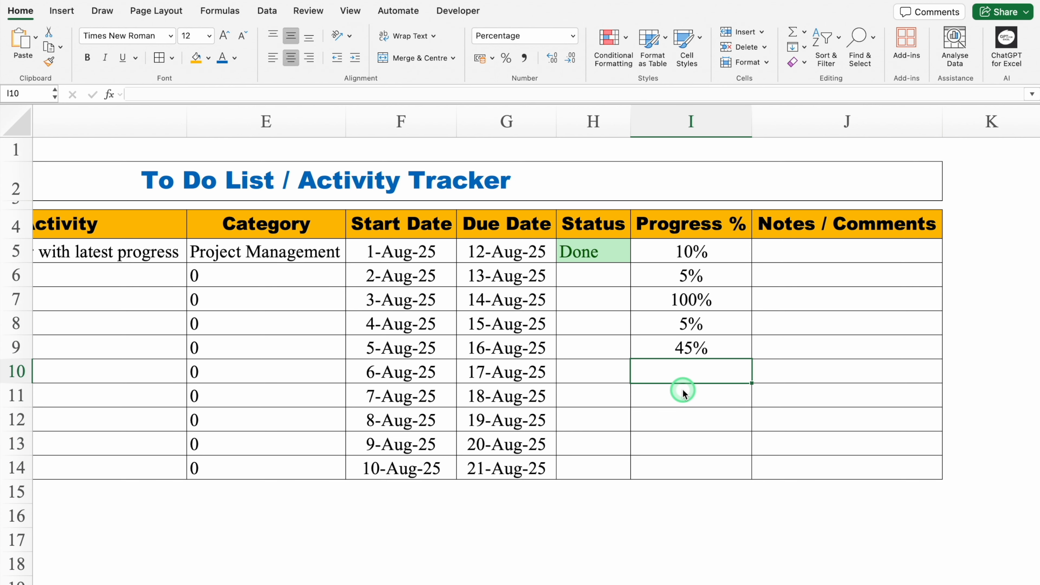
pyautogui.write('30')
pyautogui.press('Return')
# Add green gradient-fill data bars to the Progress % cells I5:I14 with conditional formatting
pyautogui.click(729, 257)
pyautogui.moveTo(728, 256); pyautogui.dragTo(727, 466)
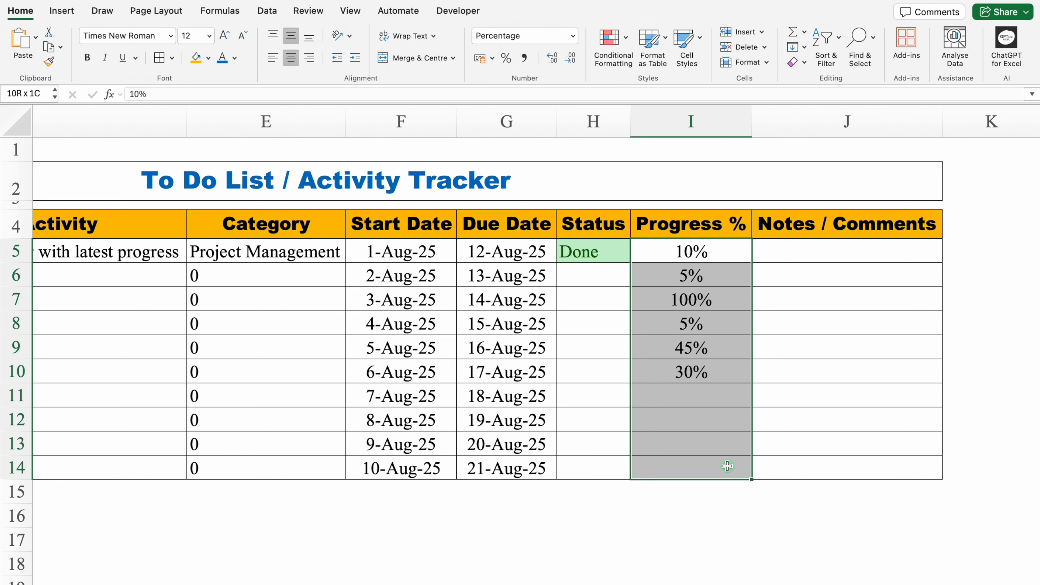
pyautogui.click(612, 41)
pyautogui.moveTo(634, 103)
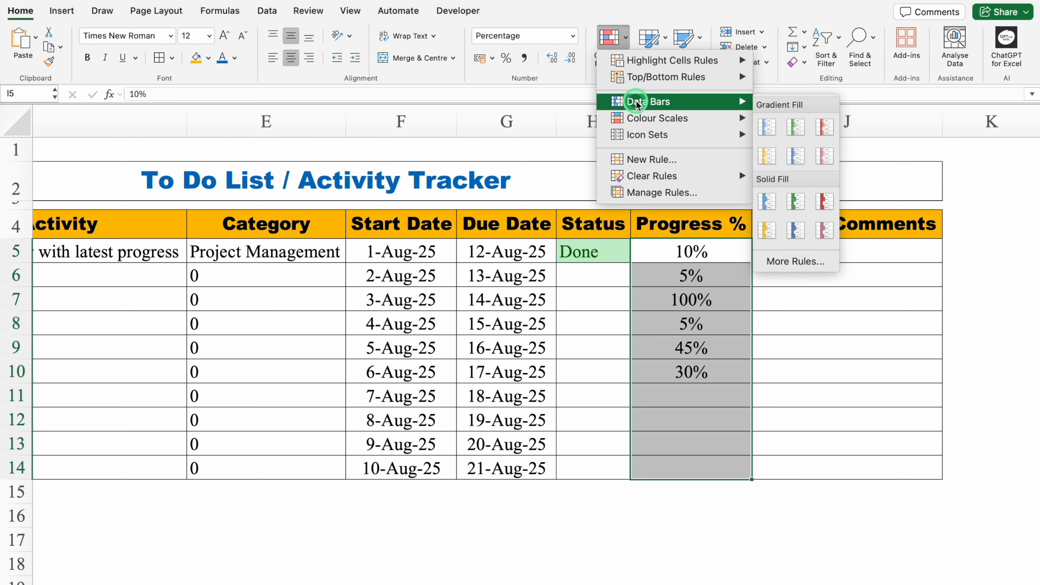
pyautogui.click(667, 102)
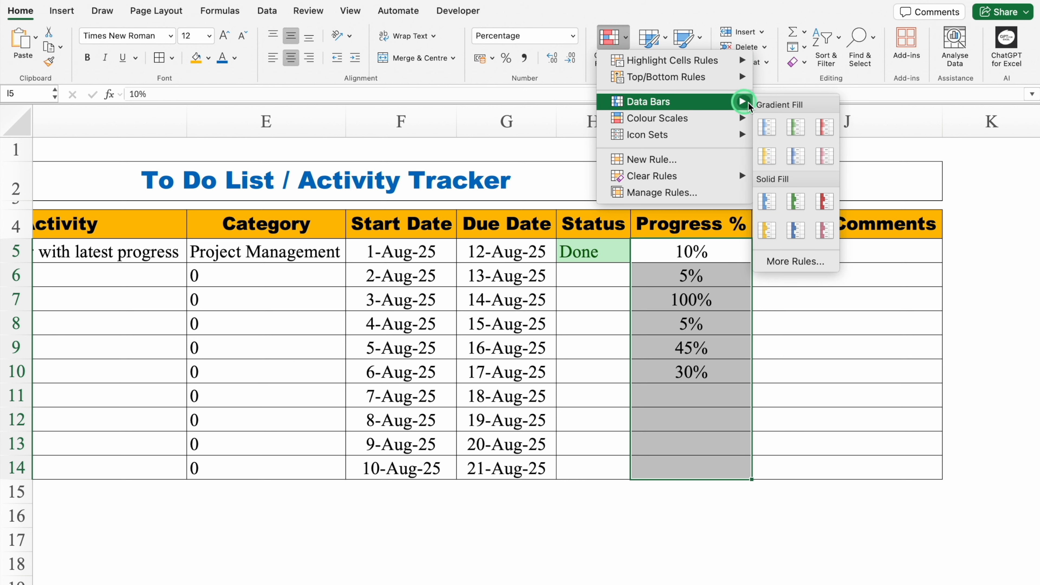
pyautogui.click(796, 134)
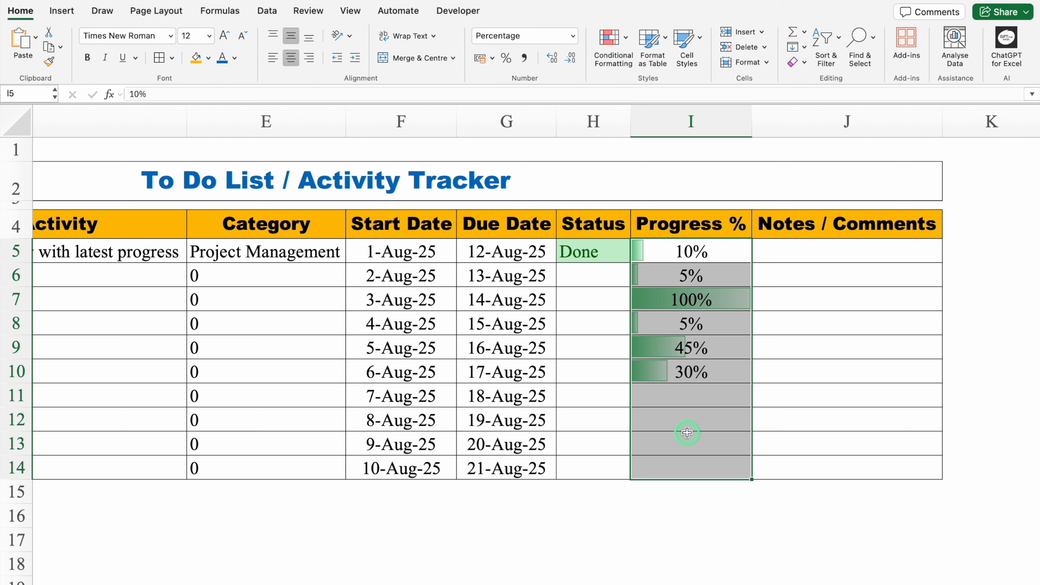
# Change the progress value in cell I7 to 68%
pyautogui.click(687, 433)
pyautogui.click(692, 417)
pyautogui.click(715, 295)
pyautogui.write('68')
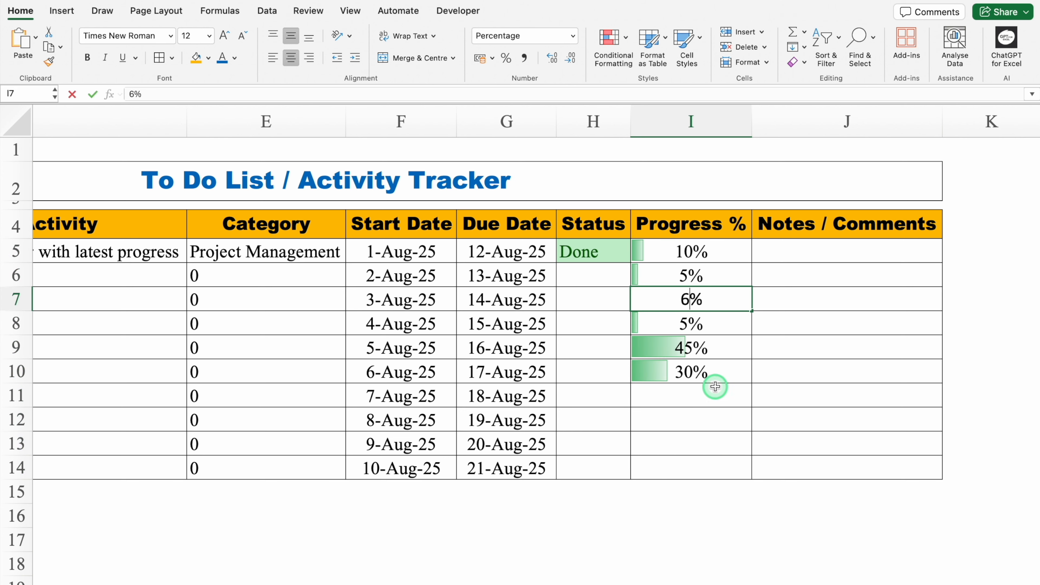
pyautogui.press('Return')
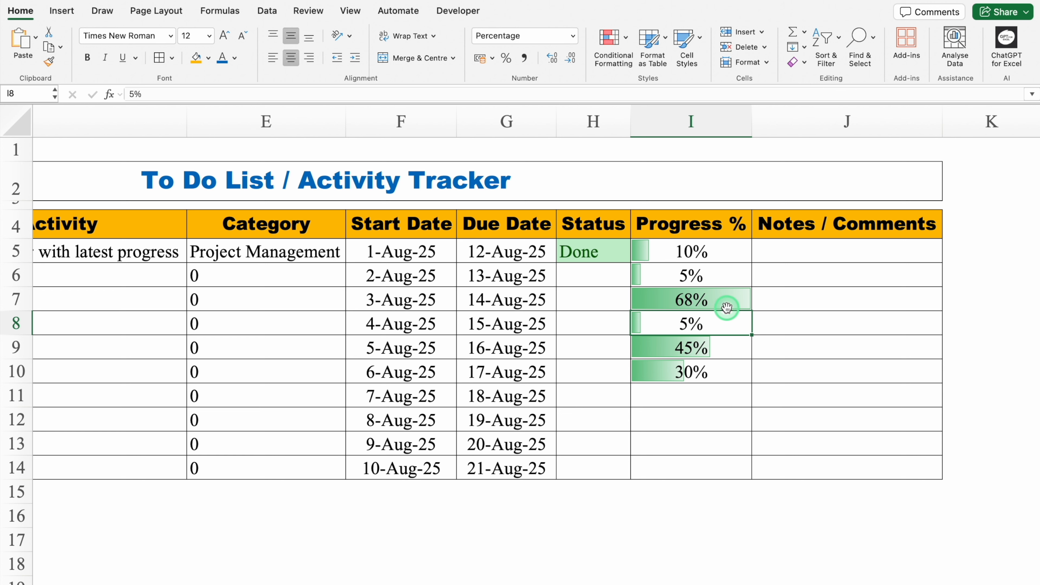
# Edit the Data Bar rule on I5:I14 so its minimum type is Per cent with a value of 0
pyautogui.moveTo(726, 249); pyautogui.dragTo(712, 466)
pyautogui.click(613, 41)
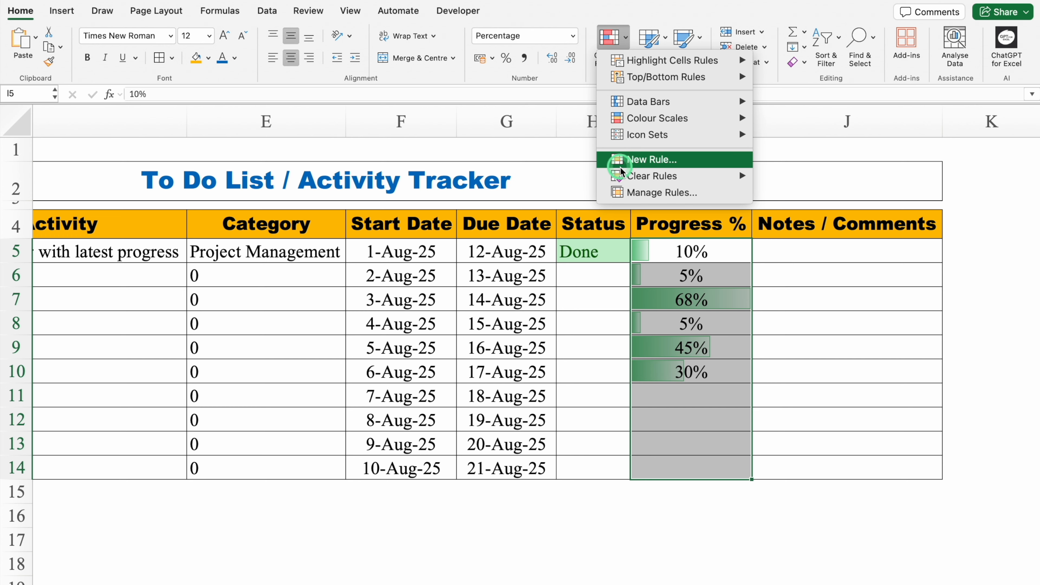
pyautogui.click(623, 190)
pyautogui.click(662, 193)
pyautogui.click(368, 66)
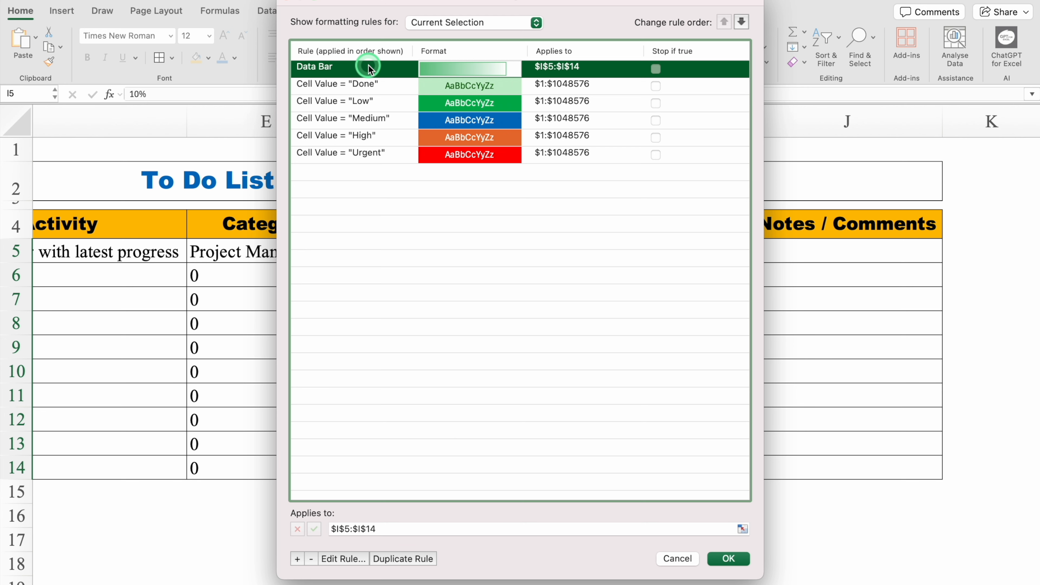
pyautogui.moveTo(506, 574); pyautogui.dragTo(515, 243)
pyautogui.click(351, 229)
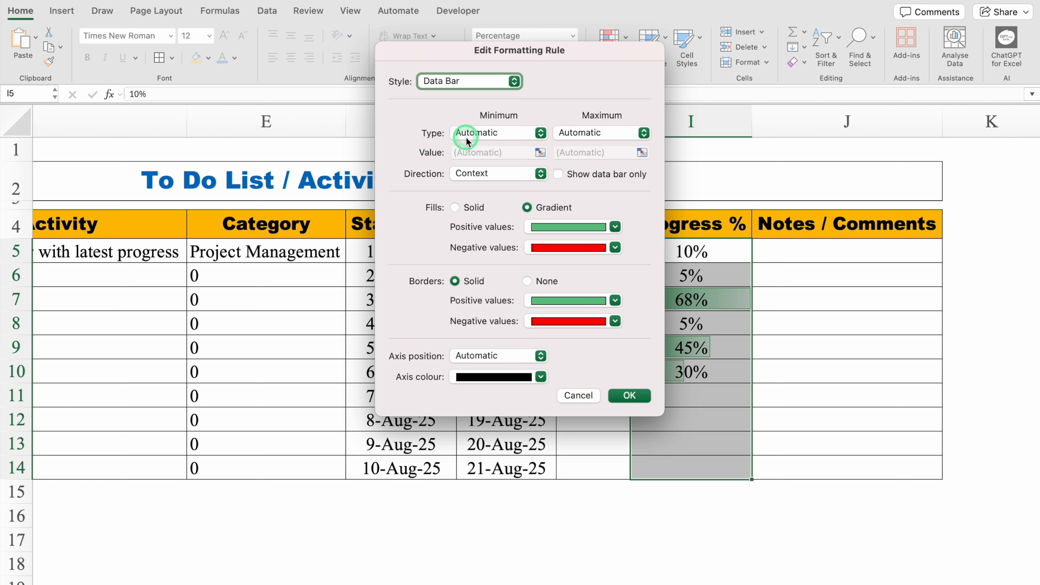
pyautogui.click(540, 135)
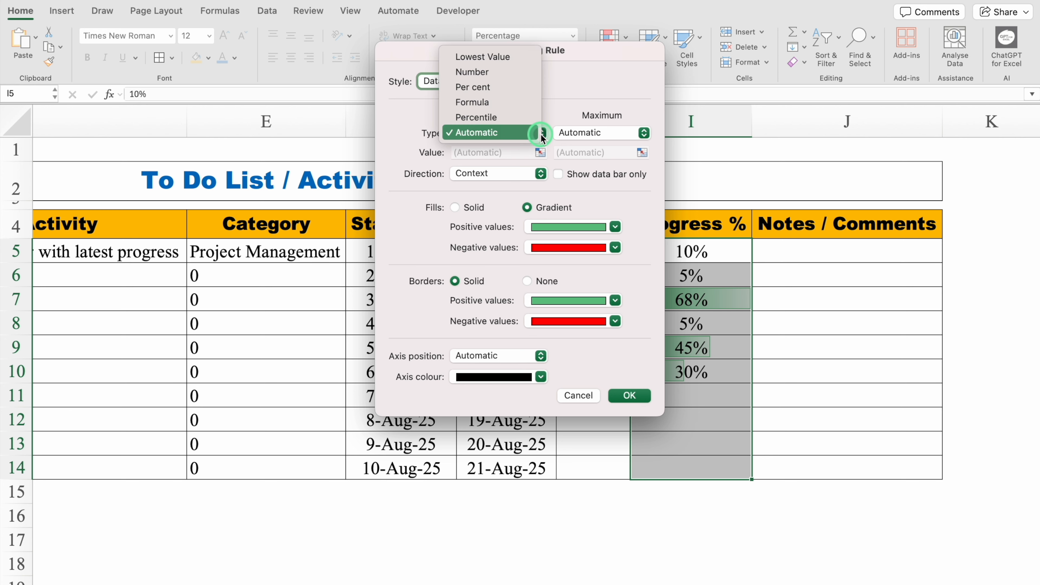
pyautogui.click(511, 87)
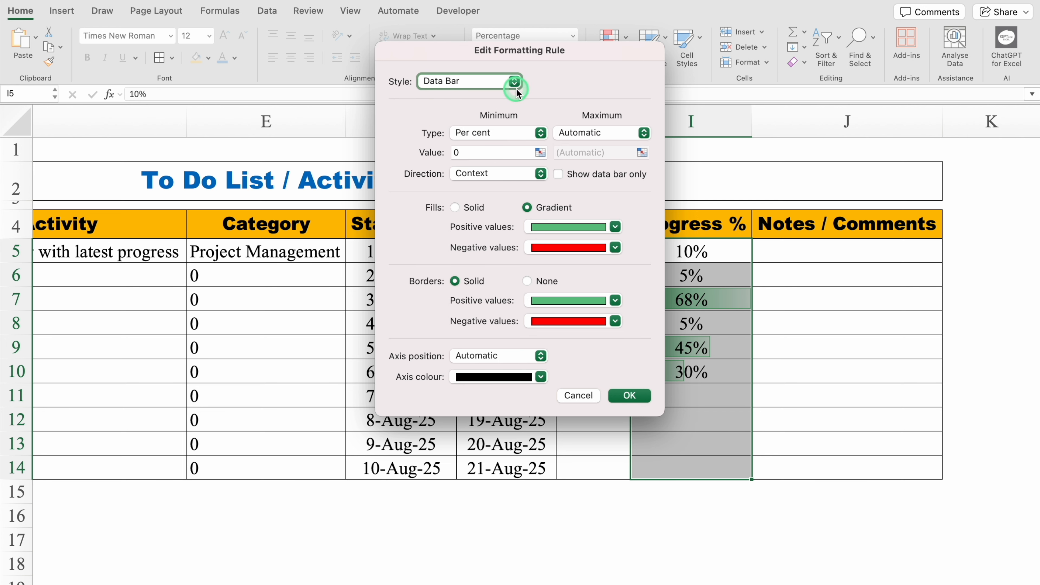
# Set the data bar's maximum type to Per cent with a value of 100 and apply the edited rule
pyautogui.click(645, 135)
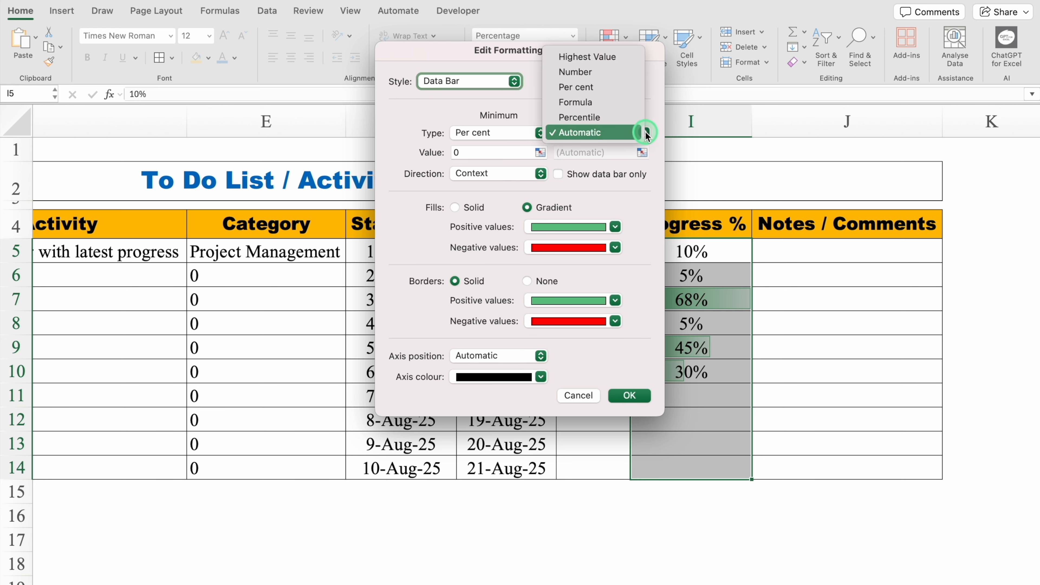
pyautogui.click(622, 91)
pyautogui.click(487, 156)
pyautogui.click(604, 153)
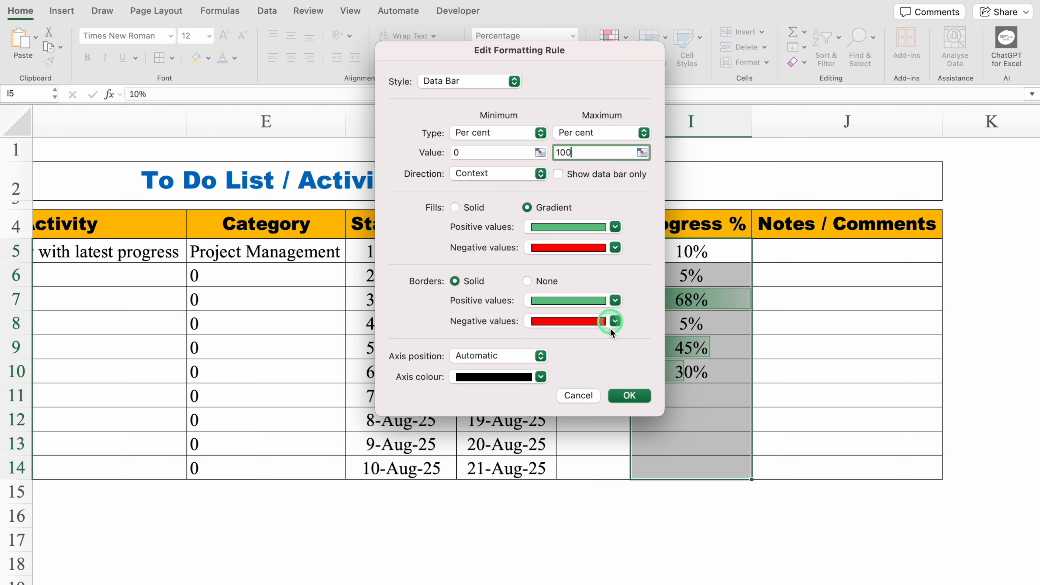
pyautogui.click(630, 397)
pyautogui.click(728, 325)
# Enter the progress values 80% in cell I12 and 100% in cell I13
pyautogui.click(704, 419)
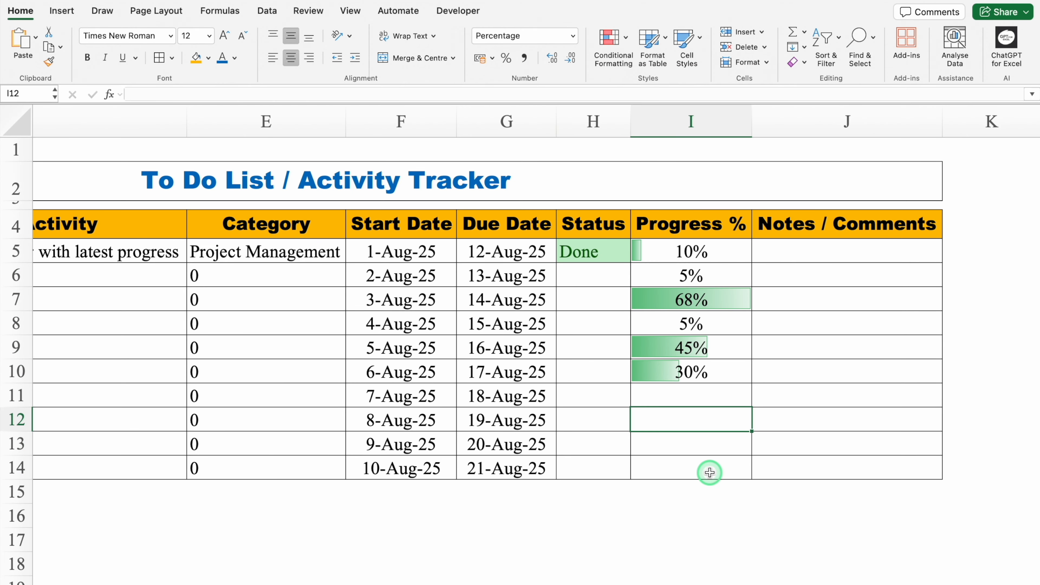
pyautogui.write('80')
pyautogui.press('Return')
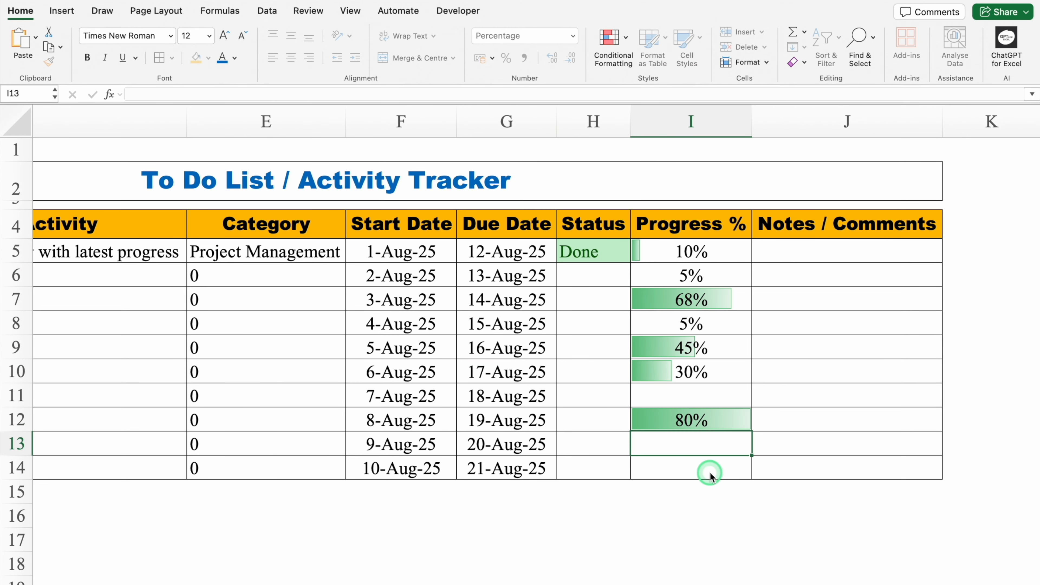
pyautogui.write('100')
pyautogui.press('Return')
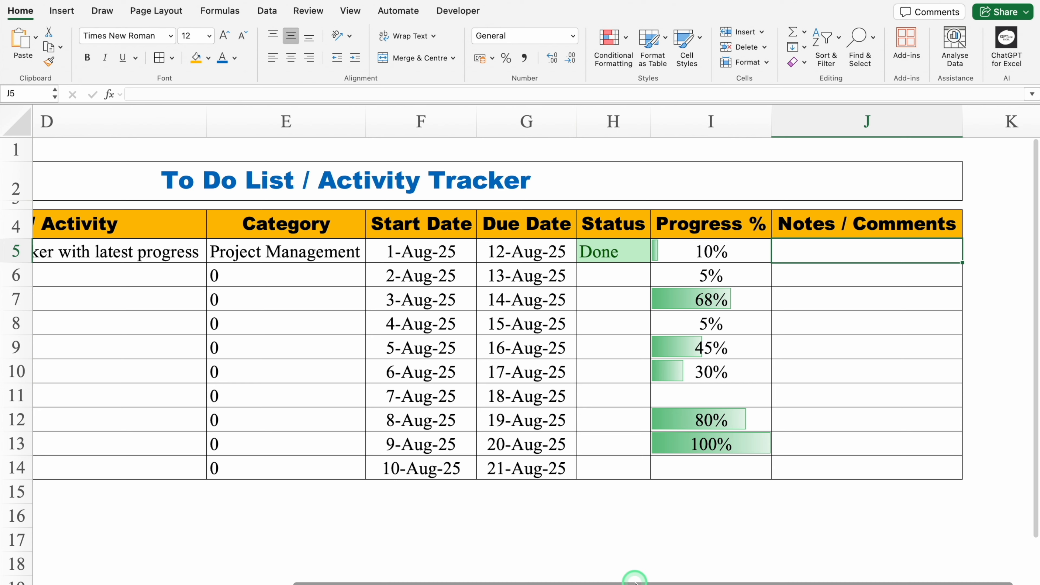
pyautogui.moveTo(648, 581); pyautogui.dragTo(267, 570)
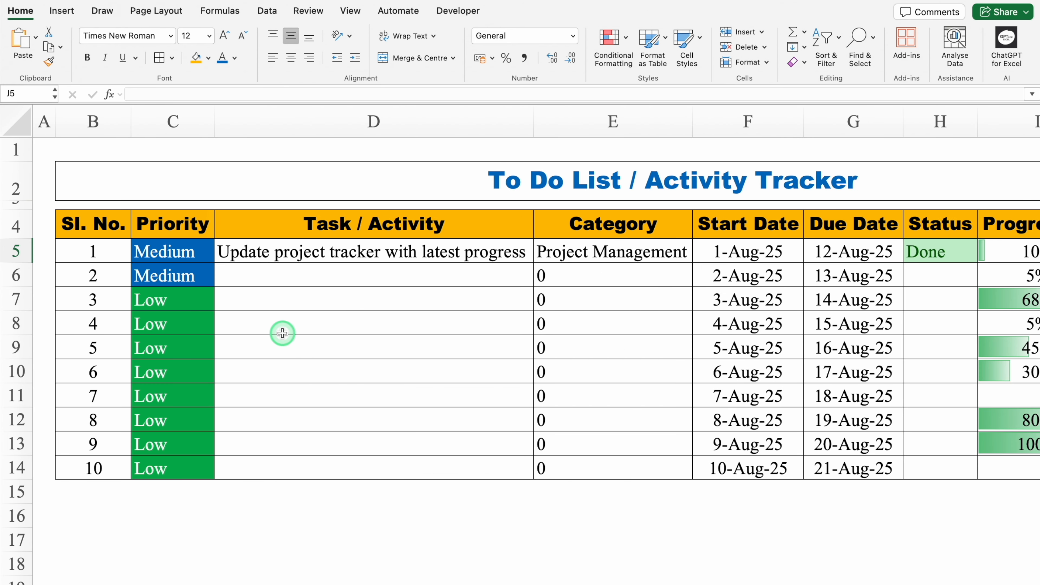